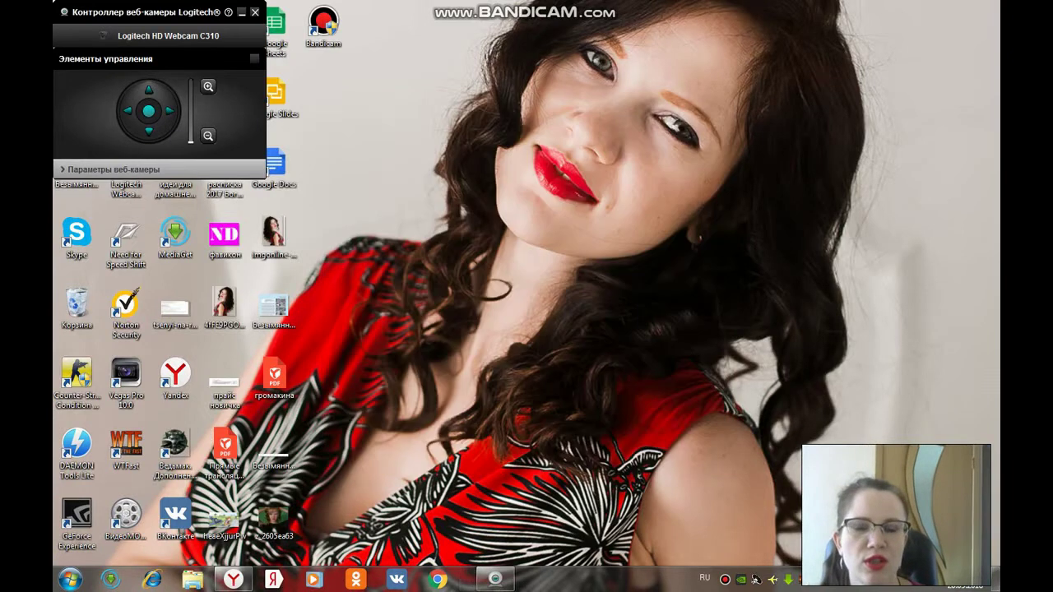
Step: Minimize the Logitech webcam controller window so the desktop shows
{"action": "left_click", "coordinate": [241, 11]}
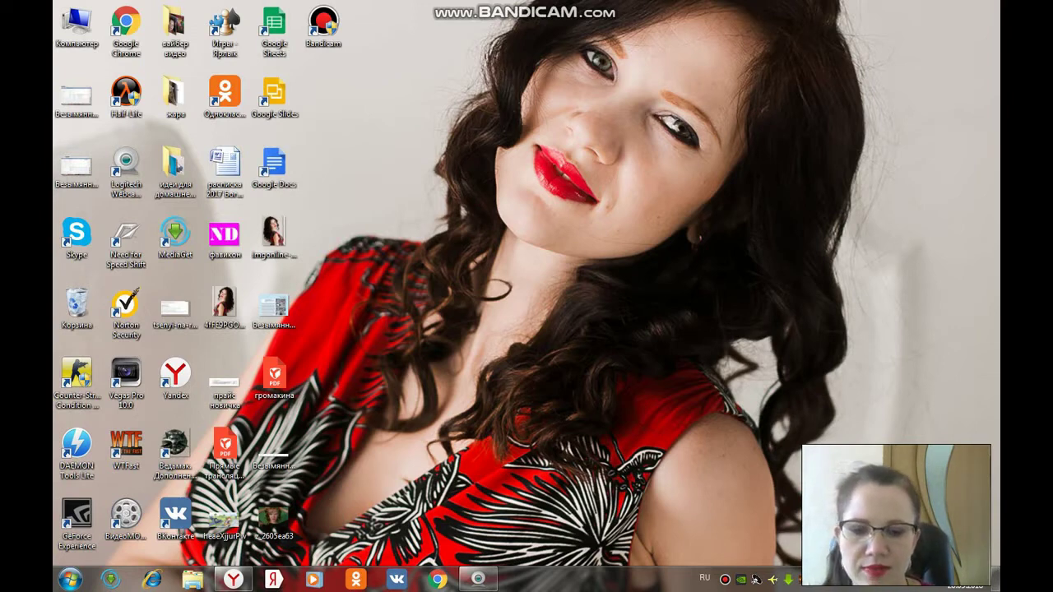
Step: In Yandex Browser, open the КДЛ community from VK's Группы → Управление list
{"action": "left_click", "coordinate": [233, 579]}
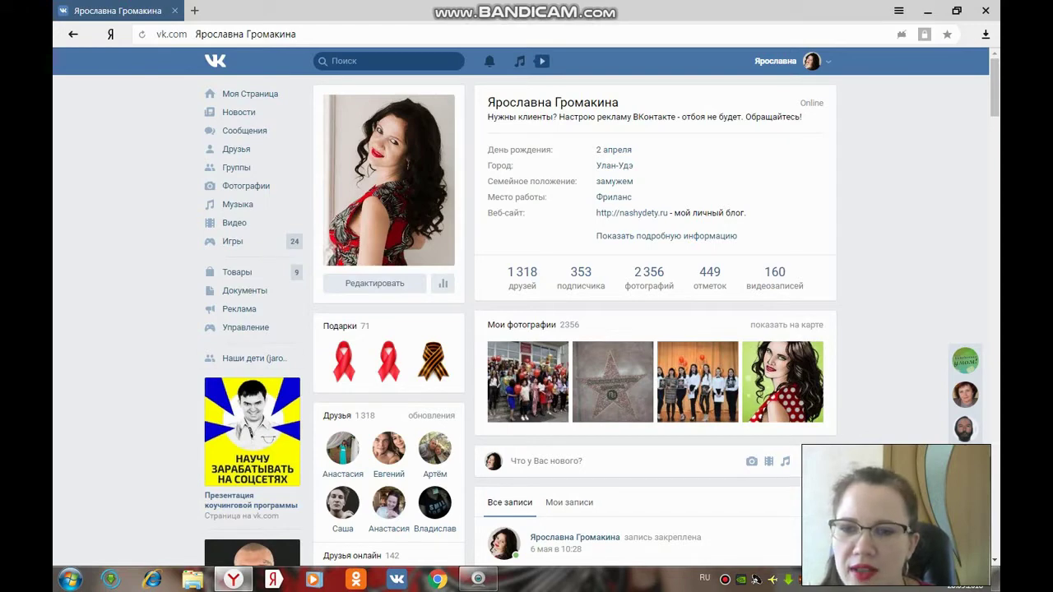
{"action": "left_click", "coordinate": [236, 167]}
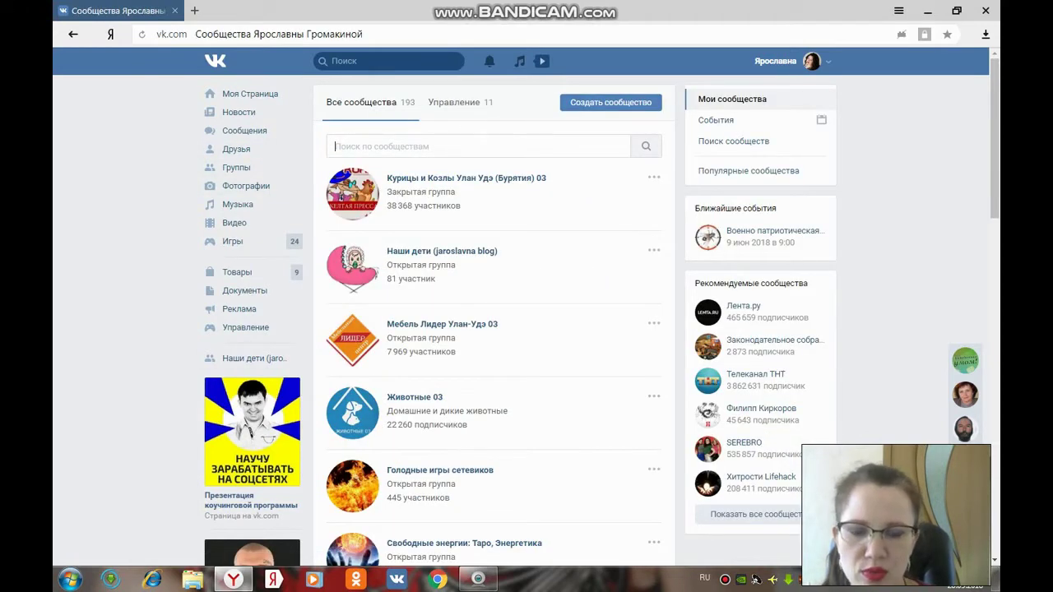
{"action": "left_click", "coordinate": [455, 102]}
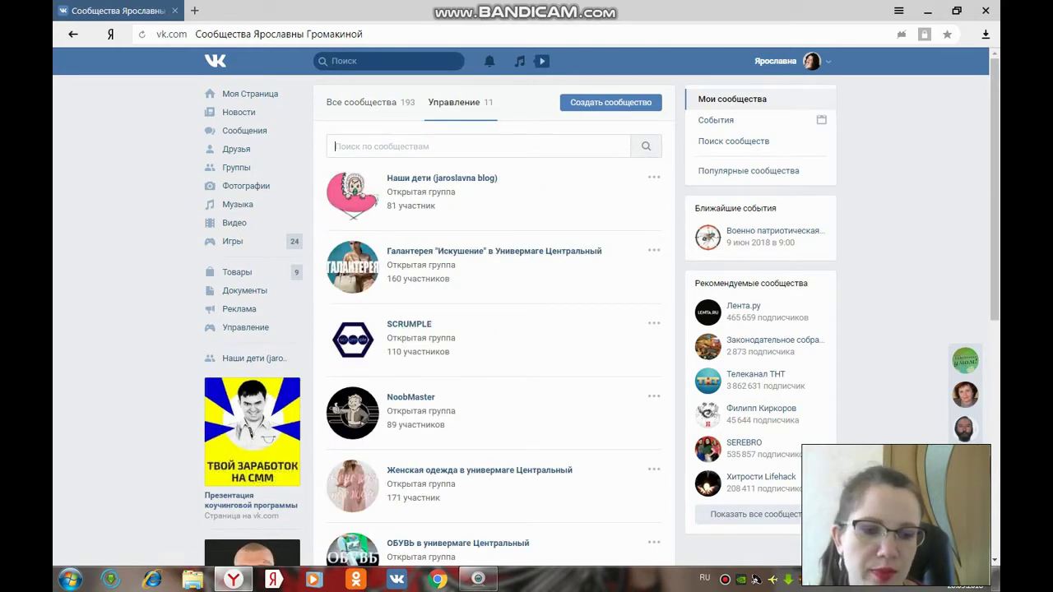
{"action": "scroll", "coordinate": [494, 329], "scroll_direction": "down", "scroll_amount": 7}
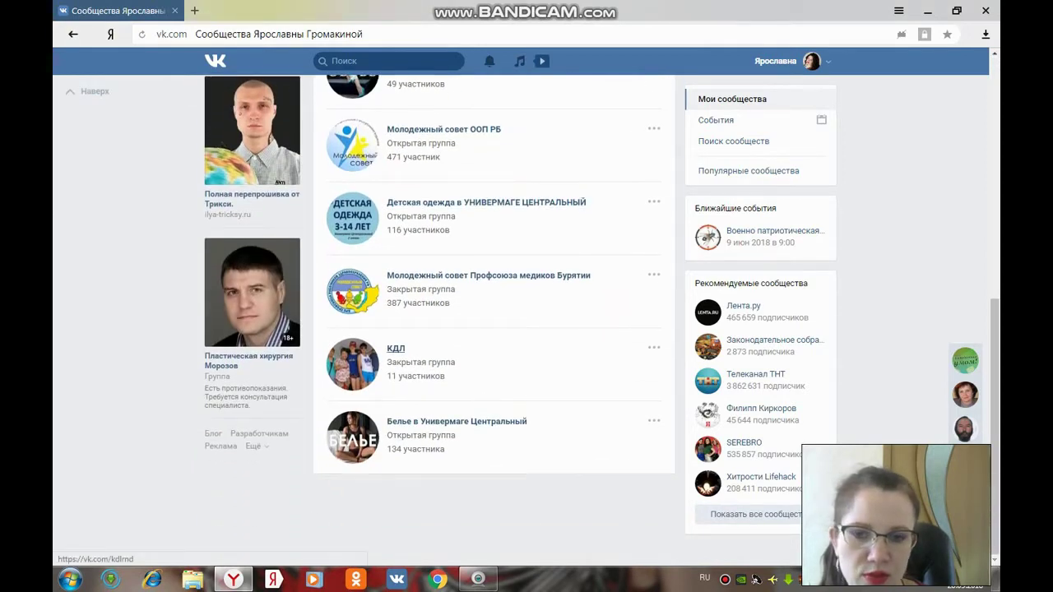
{"action": "left_click", "coordinate": [396, 349]}
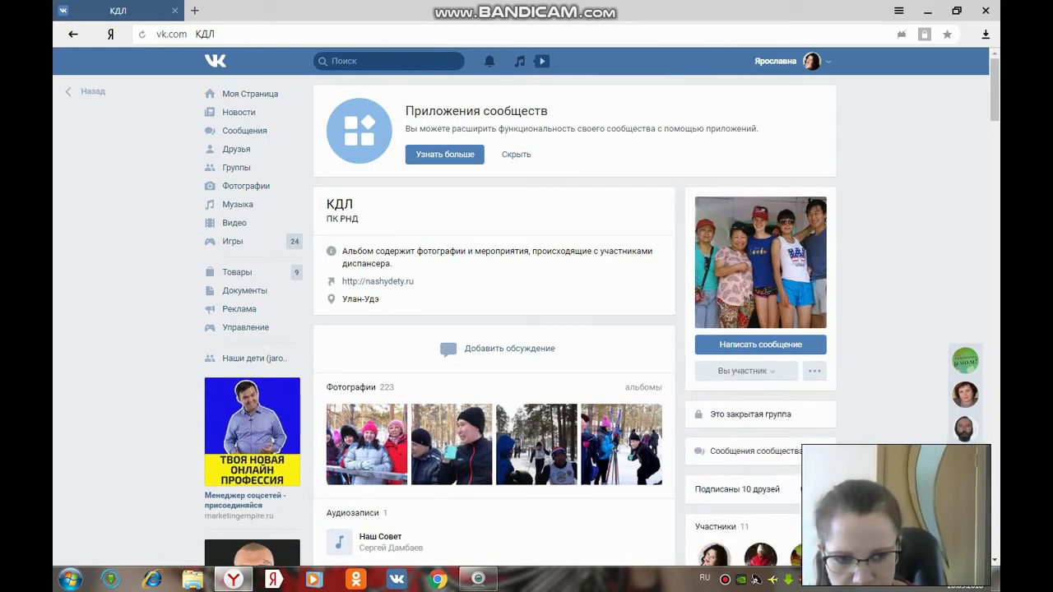
Step: Choose Управление сообществом from the КДЛ community's '...' menu
{"action": "mouse_move", "coordinate": [815, 371]}
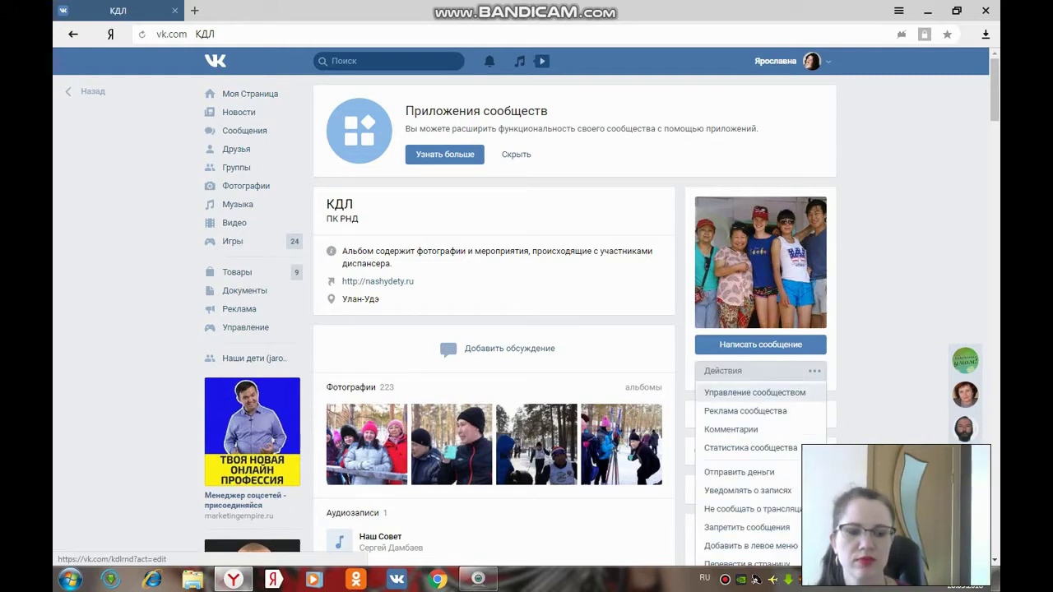
{"action": "left_click", "coordinate": [754, 392]}
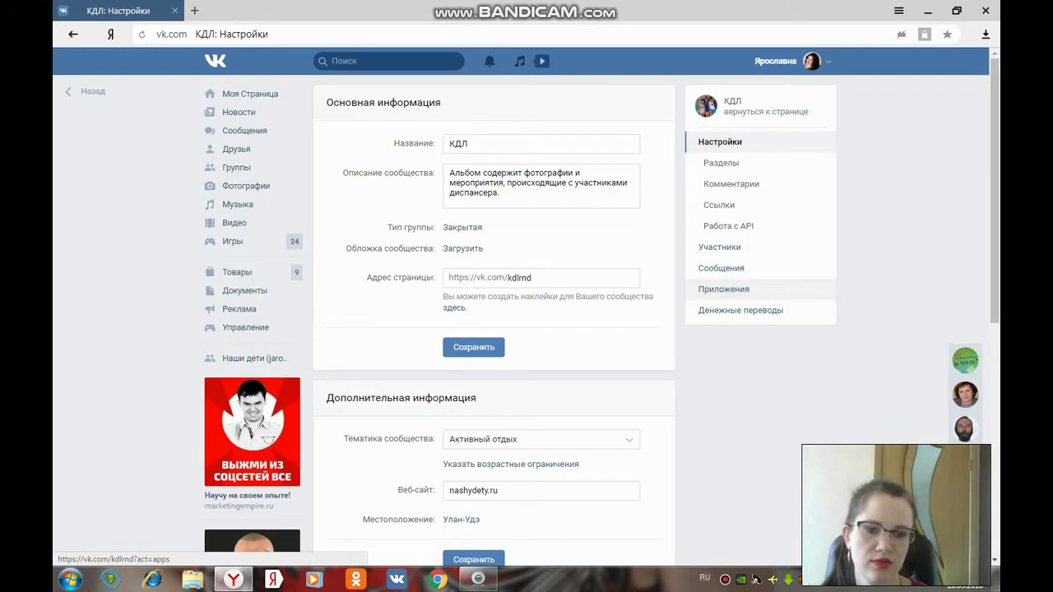
Step: Add the Конструктор ботов Smart Bot app from the community's Приложения catalogue
{"action": "left_click", "coordinate": [723, 288]}
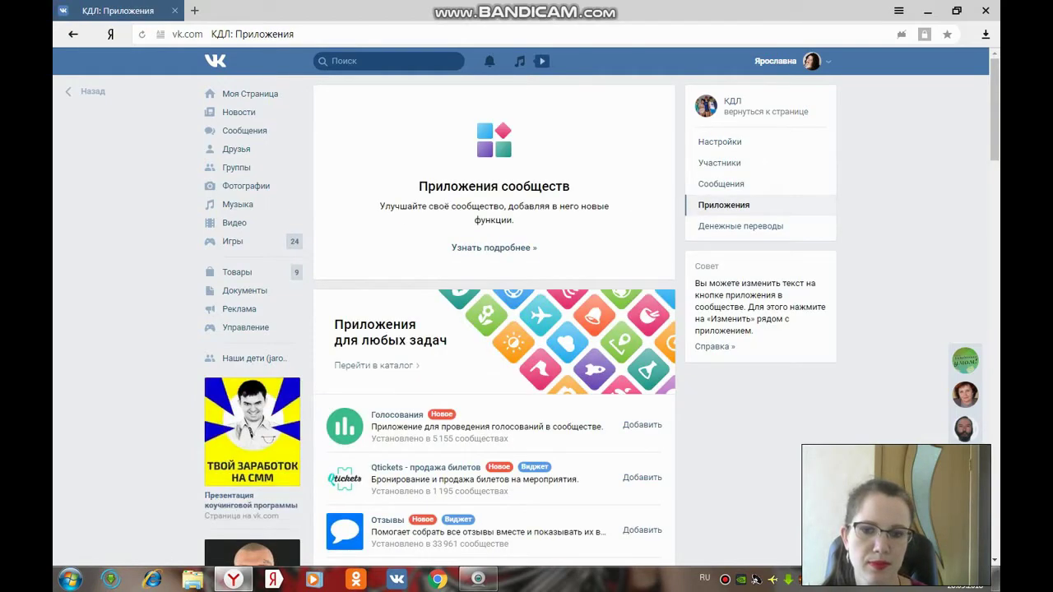
{"action": "scroll", "coordinate": [375, 365], "scroll_direction": "down", "scroll_amount": 3}
{"action": "scroll", "coordinate": [494, 320], "scroll_direction": "down", "scroll_amount": 9}
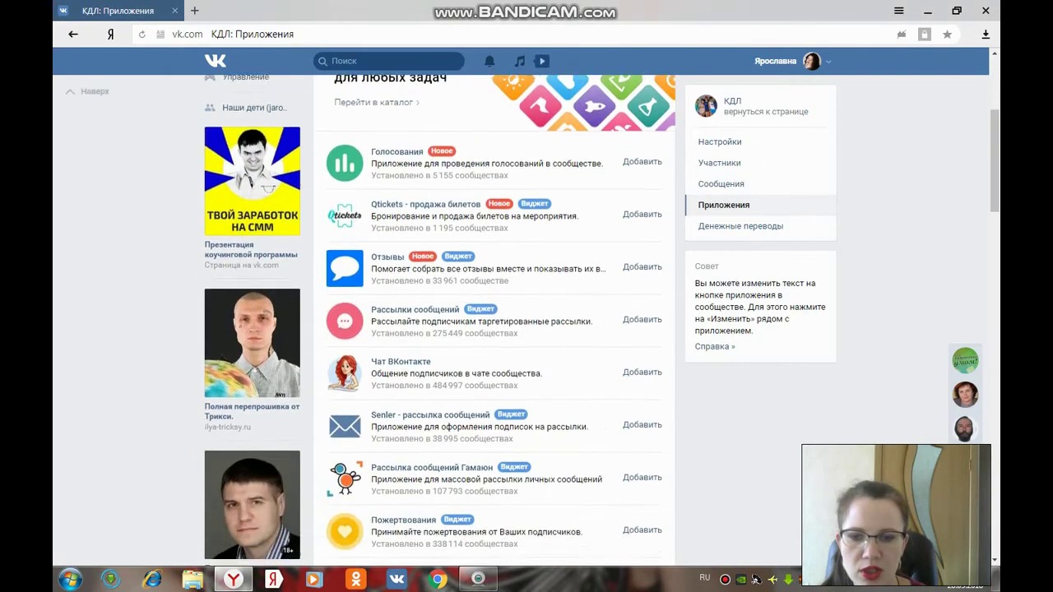
{"action": "scroll", "coordinate": [494, 321], "scroll_direction": "down", "scroll_amount": 7}
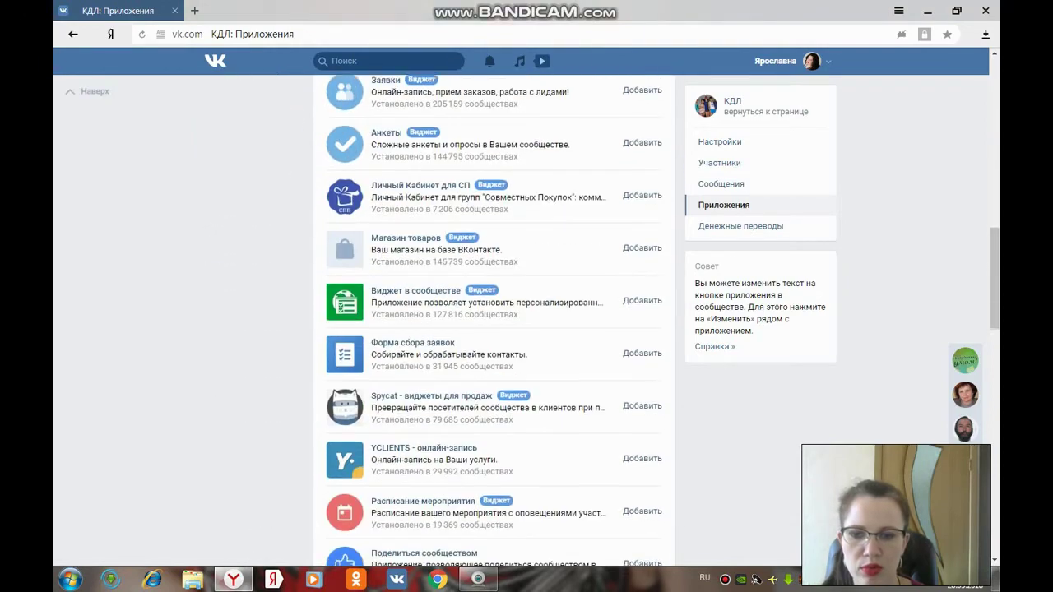
{"action": "scroll", "coordinate": [493, 321], "scroll_direction": "down", "scroll_amount": 1}
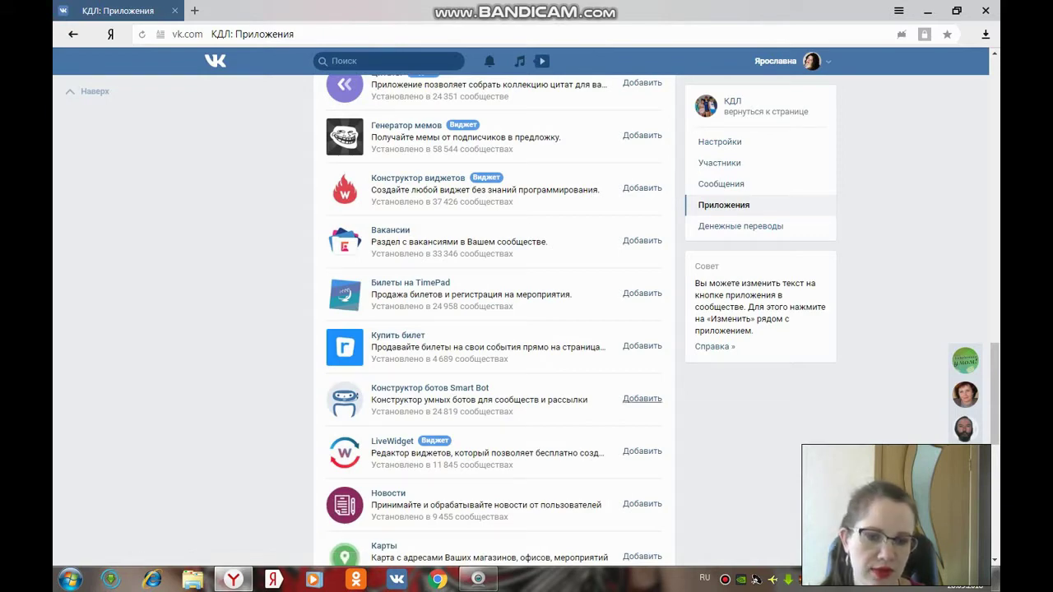
{"action": "left_click", "coordinate": [642, 398]}
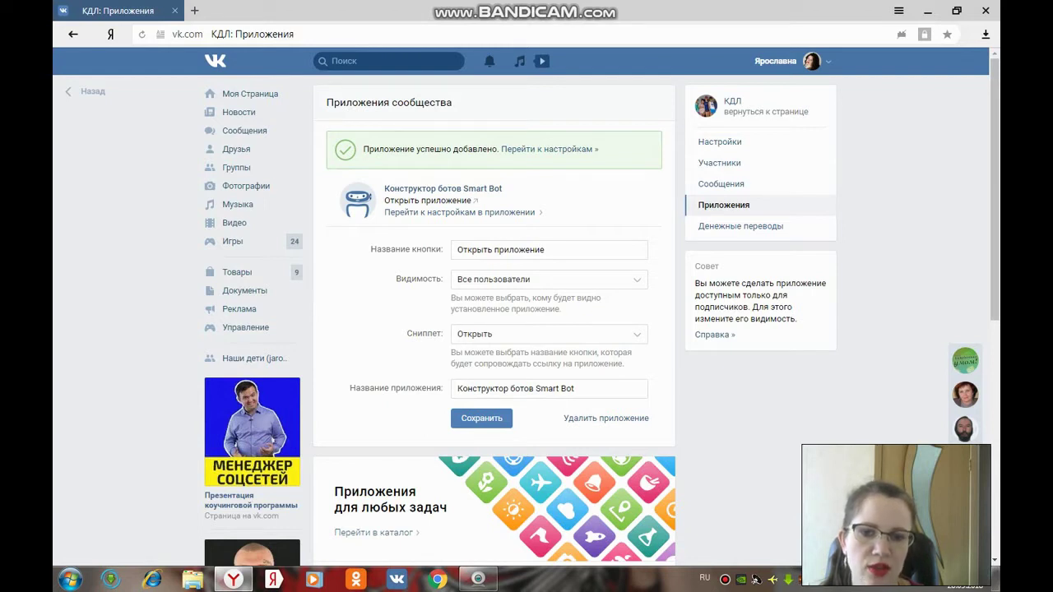
Step: Save the app settings, open the Smart Bot constructor, and grant messages and management access
{"action": "left_click", "coordinate": [481, 418]}
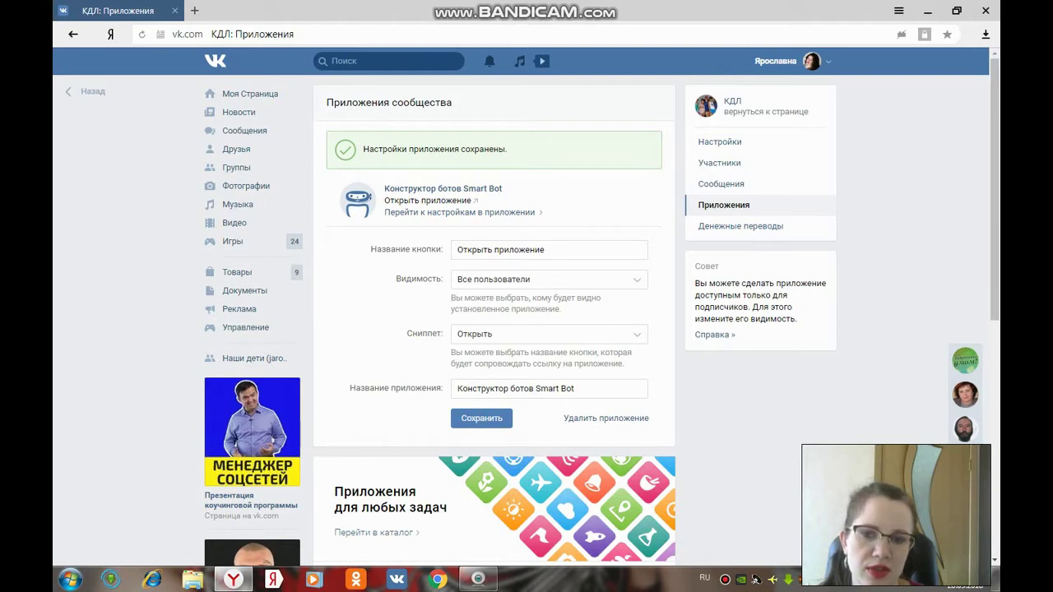
{"action": "left_click", "coordinate": [459, 212]}
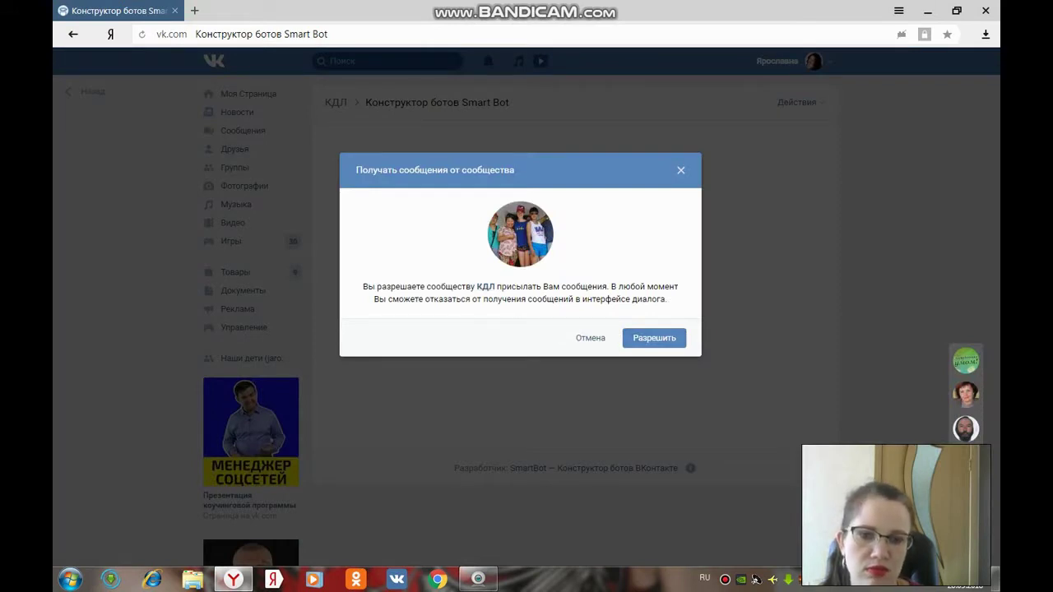
{"action": "left_click", "coordinate": [655, 338]}
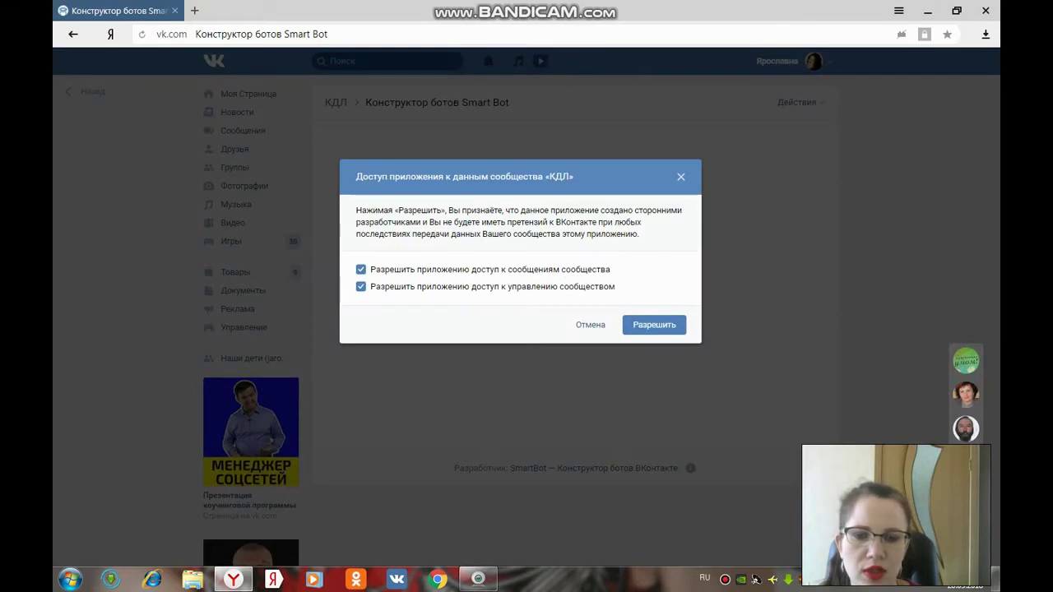
{"action": "key", "text": "Return"}
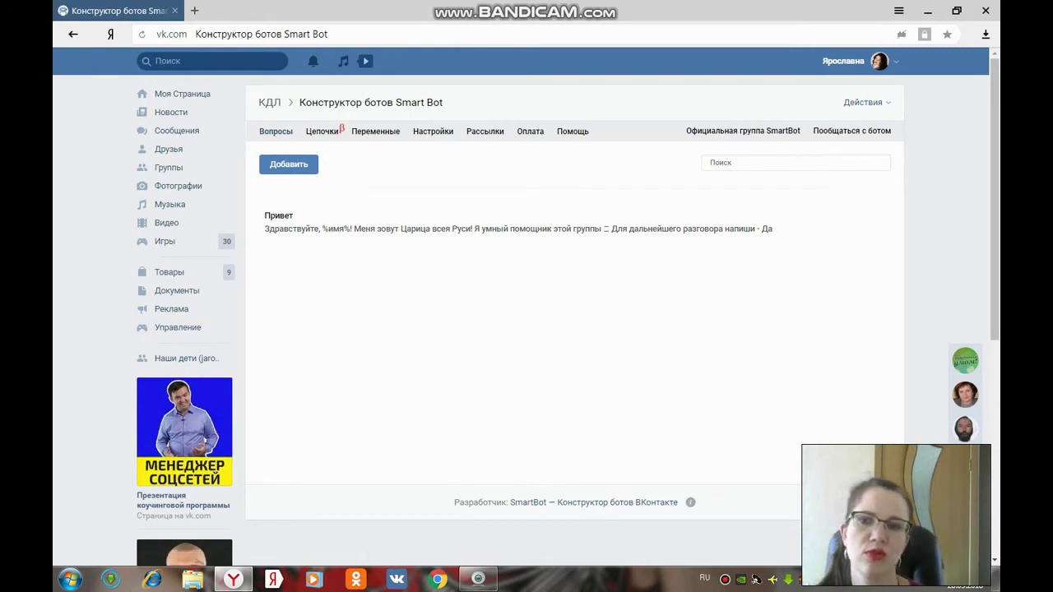
Step: View the empty Цепочки section and skim its instruction article in a temporary new tab
{"action": "left_click", "coordinate": [321, 130]}
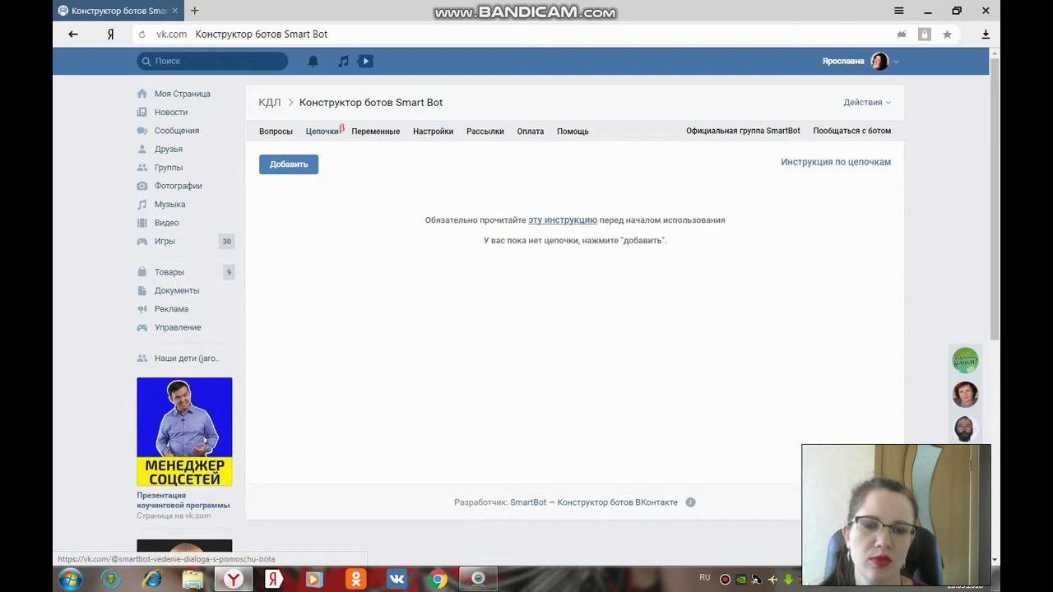
{"action": "right_click", "coordinate": [576, 220]}
{"action": "left_click", "coordinate": [634, 228]}
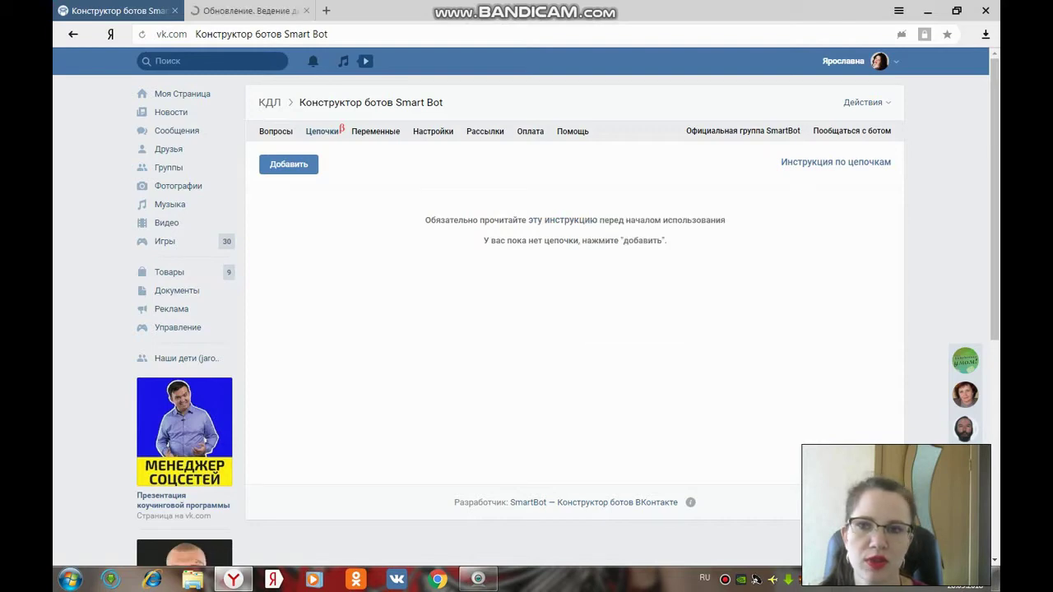
{"action": "left_click", "coordinate": [247, 11]}
{"action": "scroll", "coordinate": [527, 313], "scroll_direction": "down", "scroll_amount": 8}
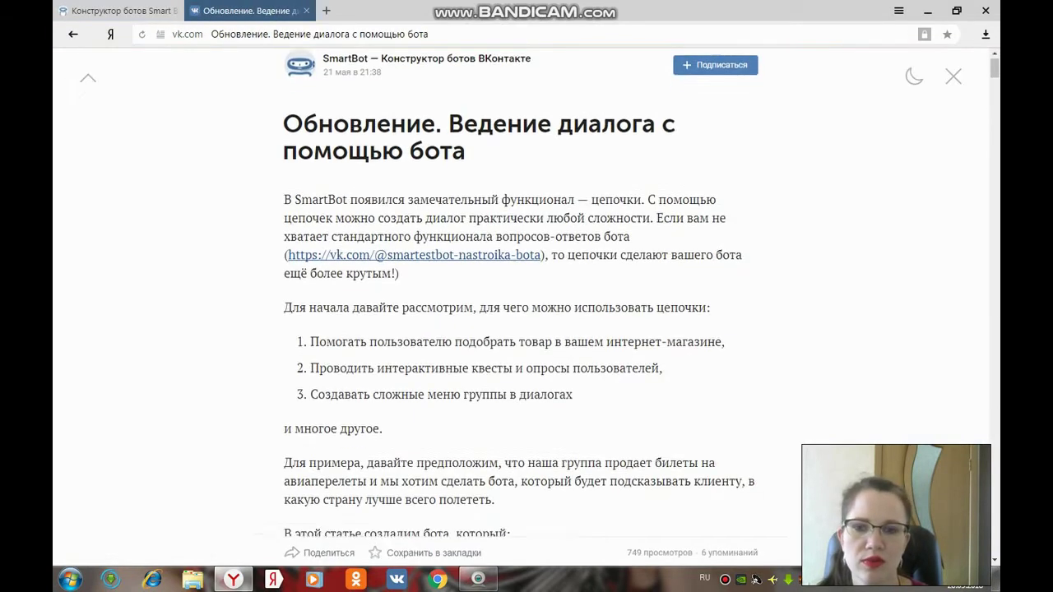
{"action": "scroll", "coordinate": [527, 312], "scroll_direction": "down", "scroll_amount": 10}
{"action": "scroll", "coordinate": [527, 312], "scroll_direction": "up", "scroll_amount": 6}
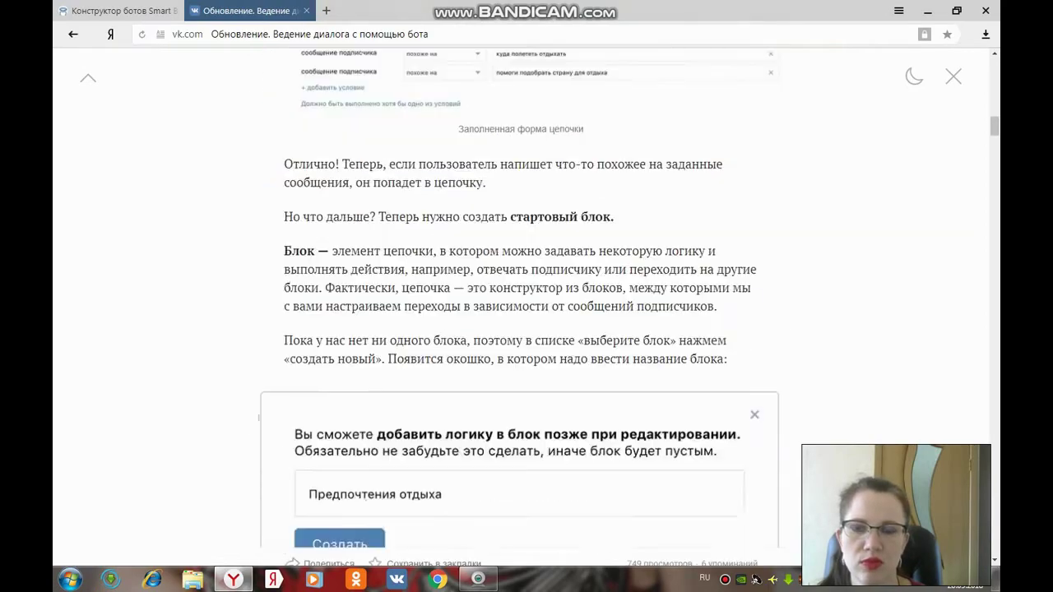
{"action": "scroll", "coordinate": [527, 313], "scroll_direction": "up", "scroll_amount": 5}
{"action": "left_click", "coordinate": [307, 11]}
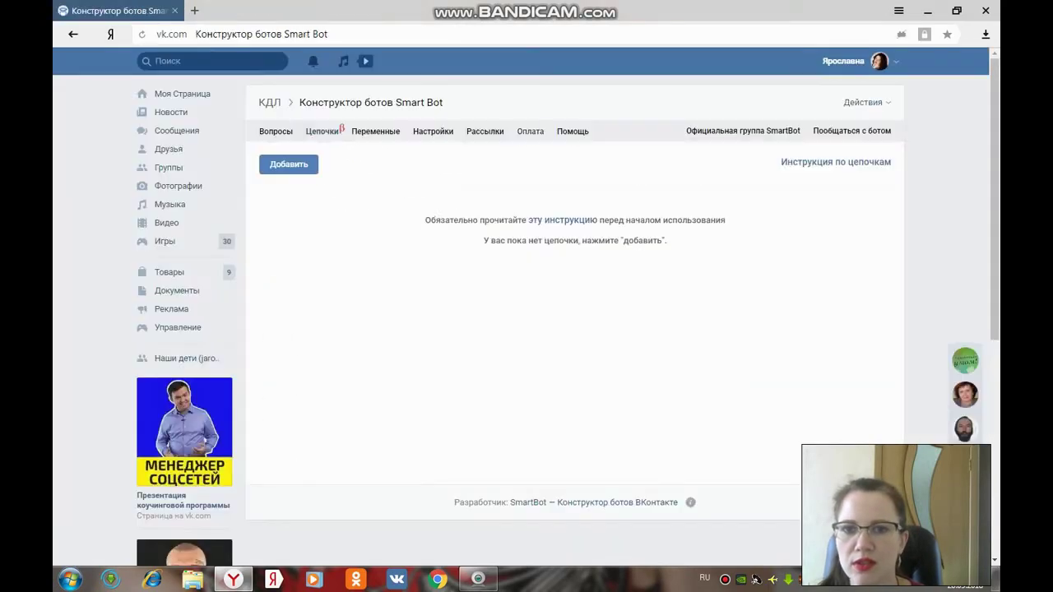
Step: Check Переменные and Настройки with time zone kept at Asia/Irkutsk, then view Рассылки
{"action": "left_click", "coordinate": [376, 131]}
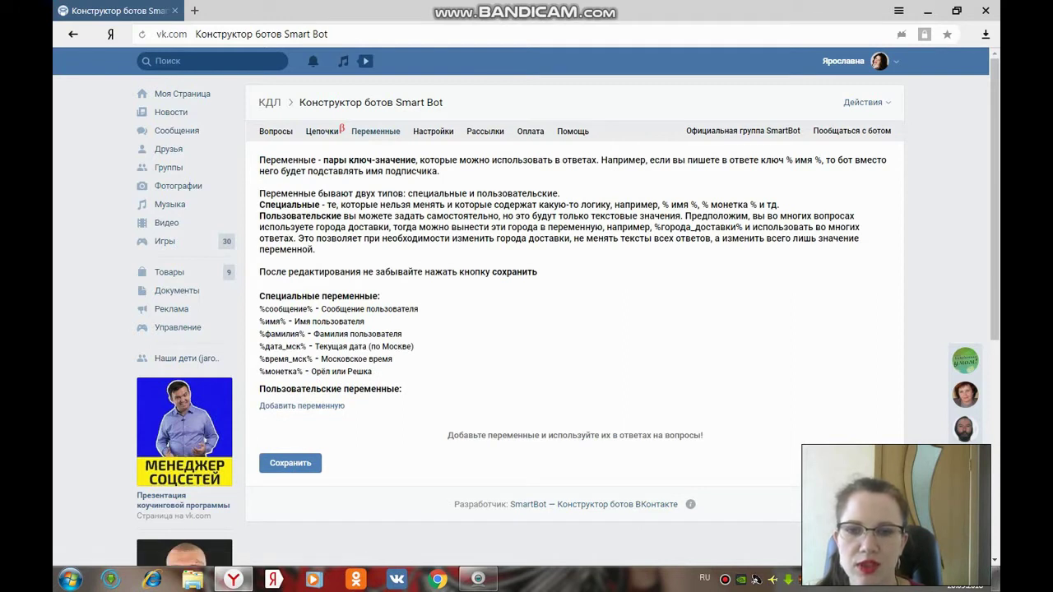
{"action": "left_click", "coordinate": [433, 131]}
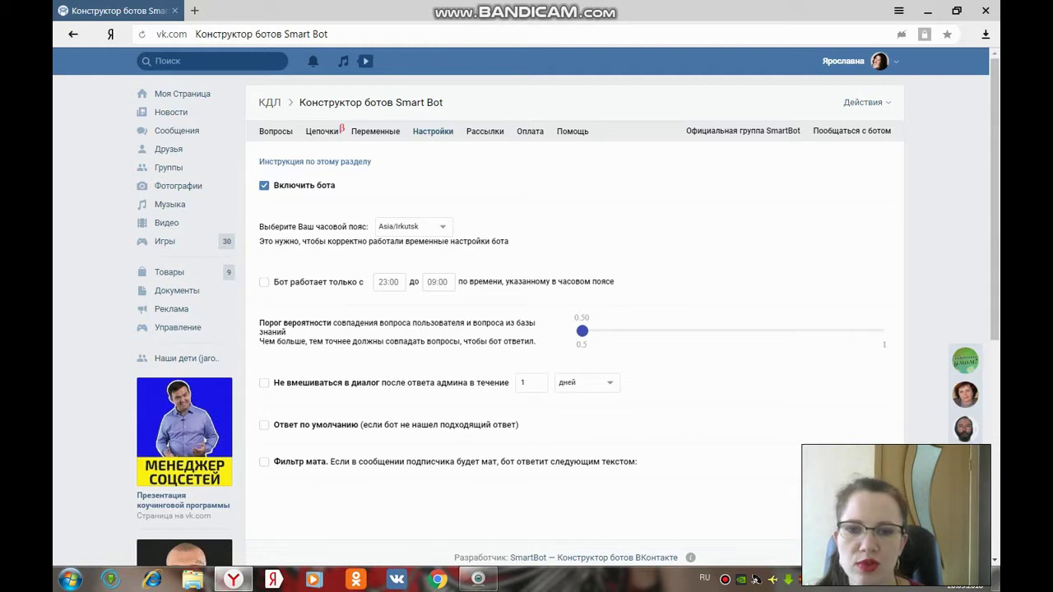
{"action": "left_click", "coordinate": [412, 226]}
{"action": "scroll", "coordinate": [409, 296], "scroll_direction": "down", "scroll_amount": 6}
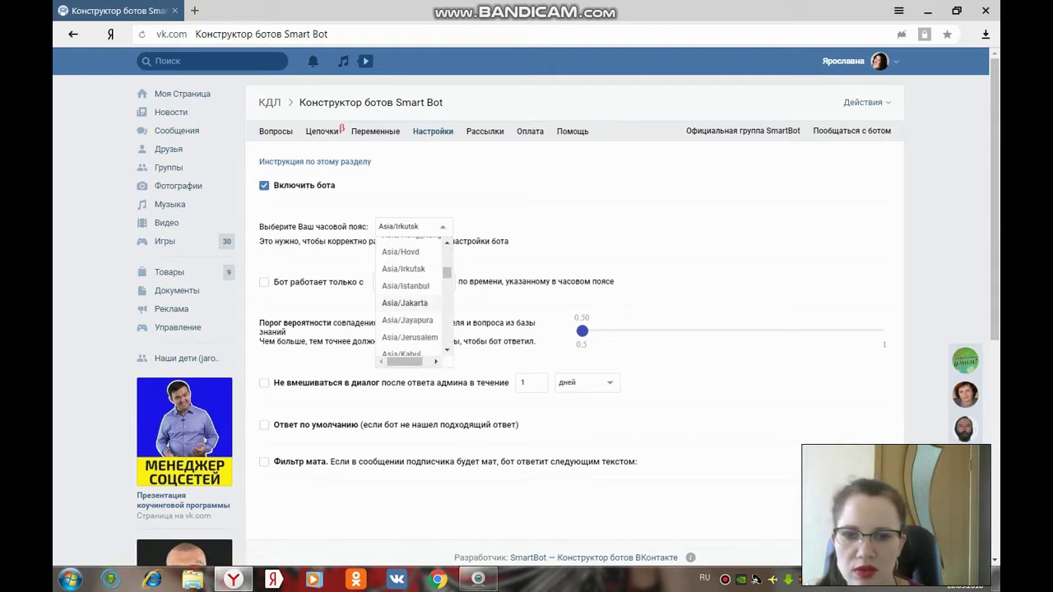
{"action": "left_click", "coordinate": [404, 268]}
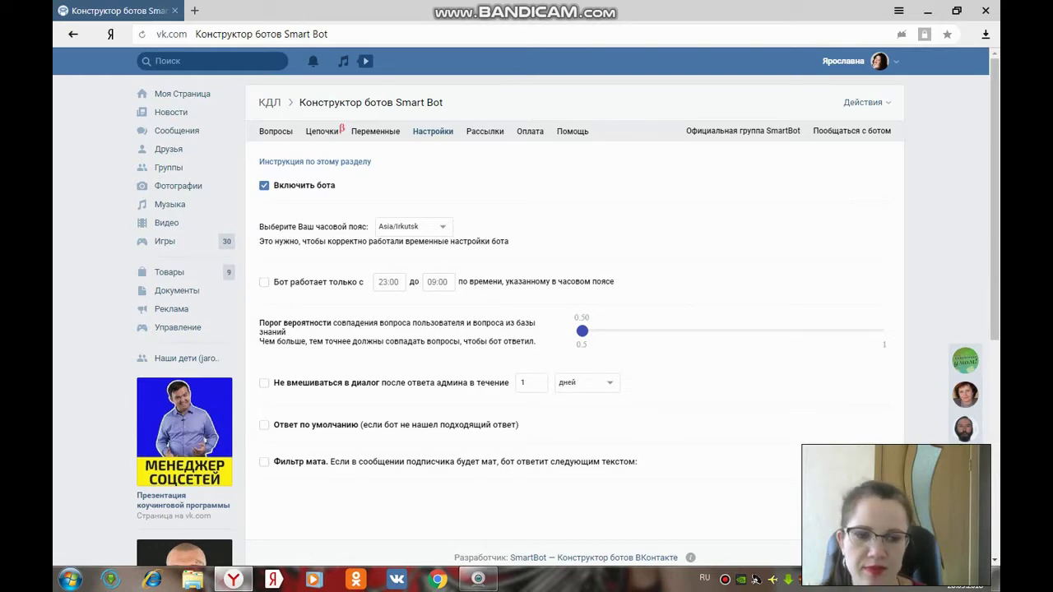
{"action": "scroll", "coordinate": [526, 313], "scroll_direction": "down", "scroll_amount": 4}
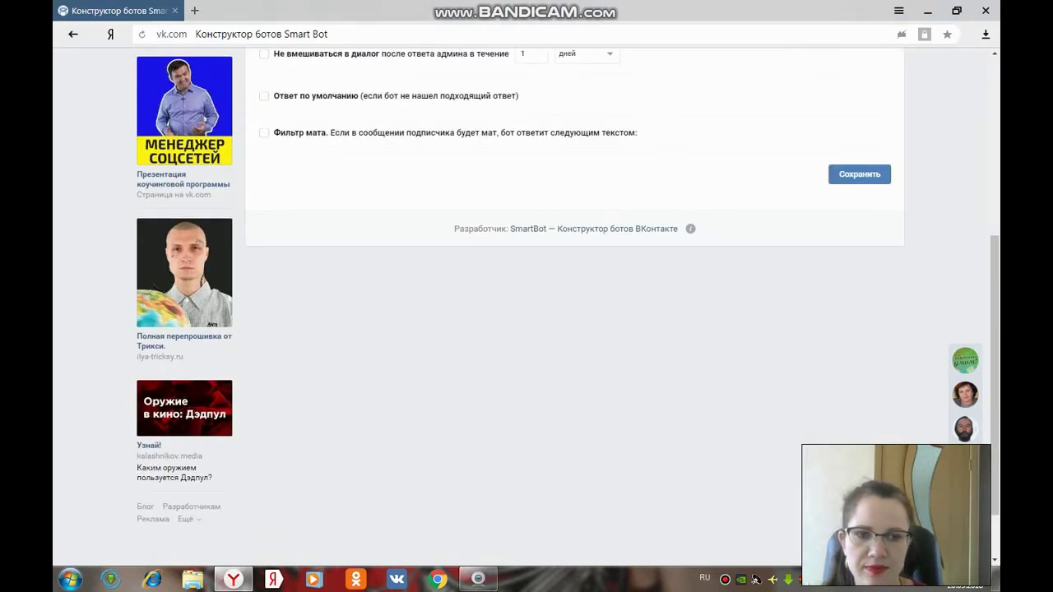
{"action": "scroll", "coordinate": [527, 313], "scroll_direction": "up", "scroll_amount": 4}
{"action": "left_click", "coordinate": [484, 131]}
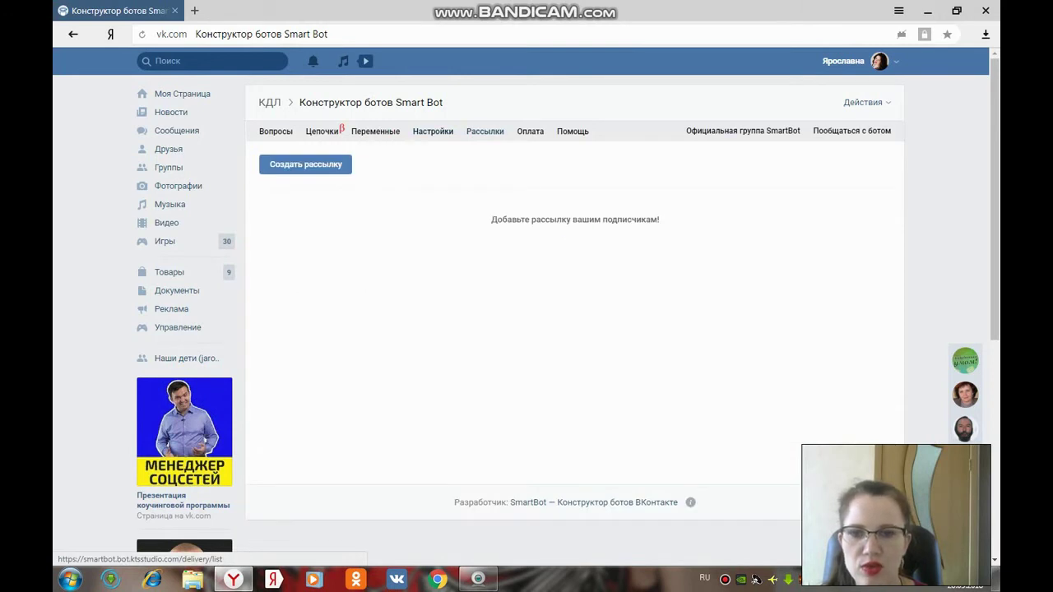
Step: Read the Оплата page and the Помощь tariffs, then return to the Вопросы list
{"action": "left_click", "coordinate": [530, 130]}
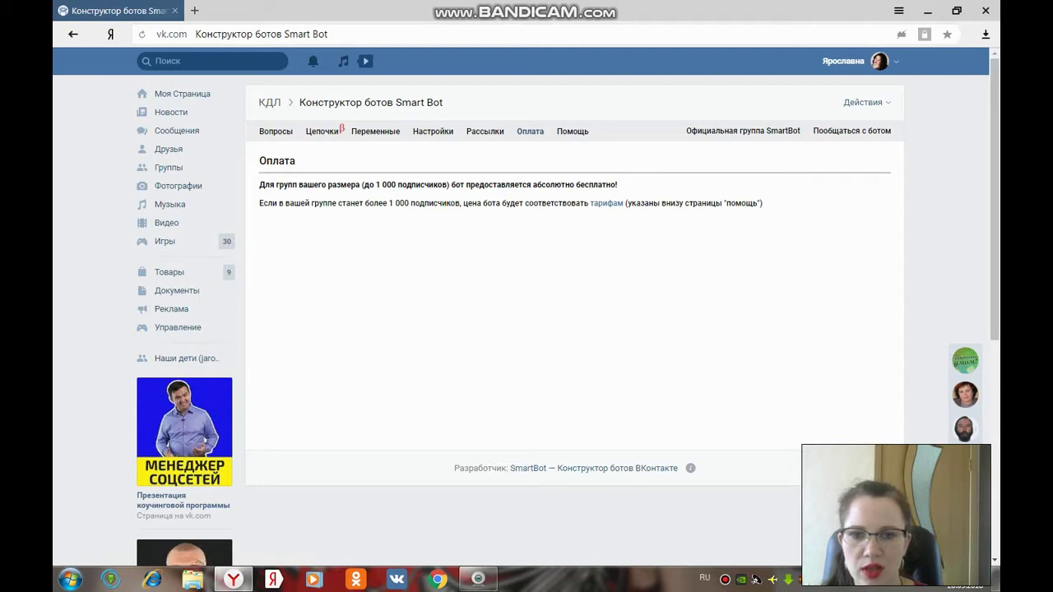
{"action": "left_click", "coordinate": [573, 131]}
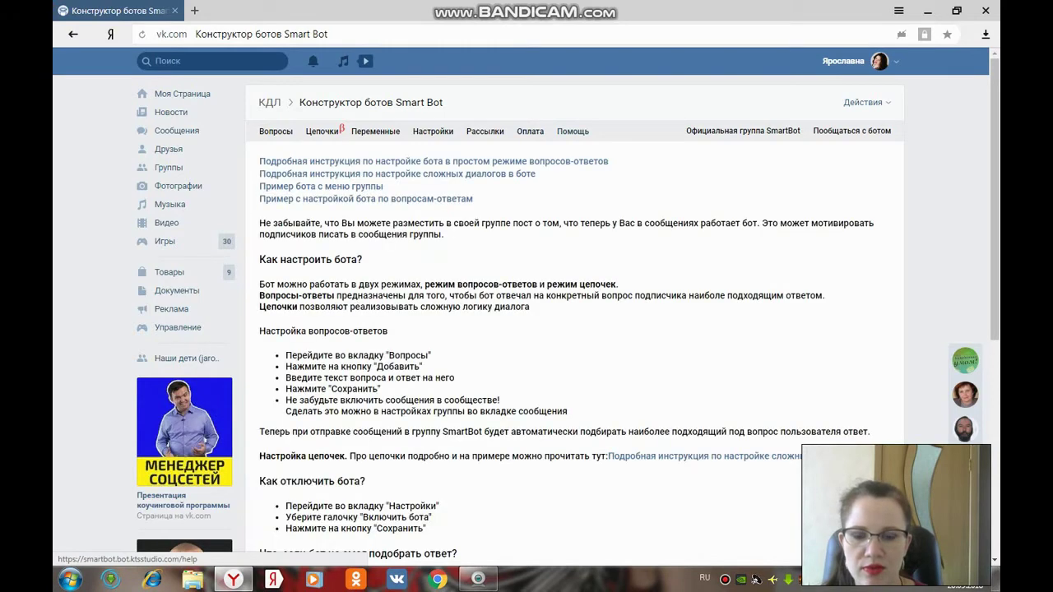
{"action": "scroll", "coordinate": [576, 329], "scroll_direction": "down", "scroll_amount": 5}
{"action": "scroll", "coordinate": [527, 297], "scroll_direction": "down", "scroll_amount": 1}
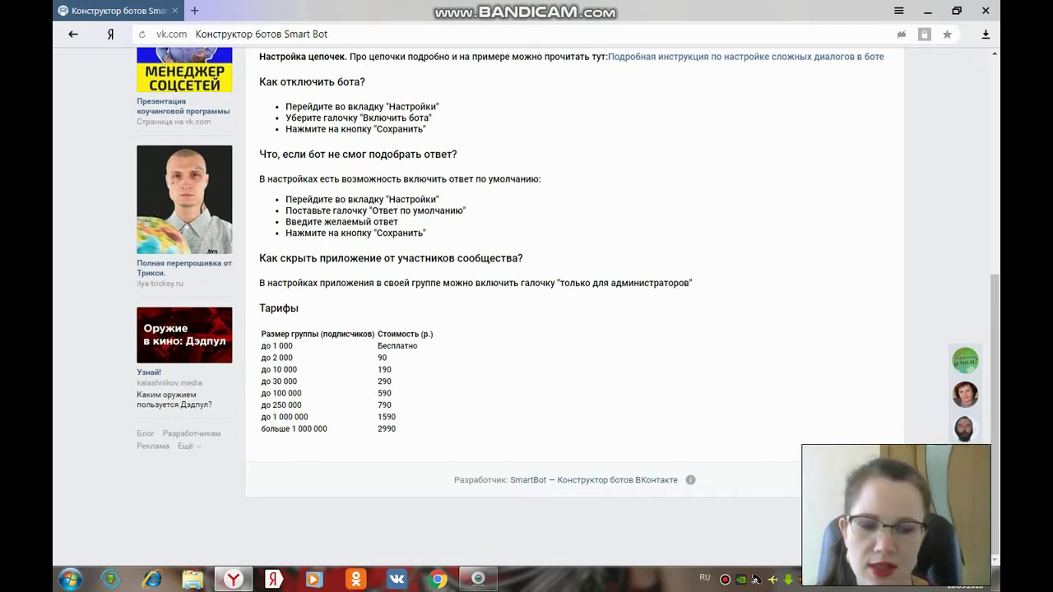
{"action": "scroll", "coordinate": [526, 297], "scroll_direction": "up", "scroll_amount": 3}
{"action": "scroll", "coordinate": [526, 296], "scroll_direction": "up", "scroll_amount": 2}
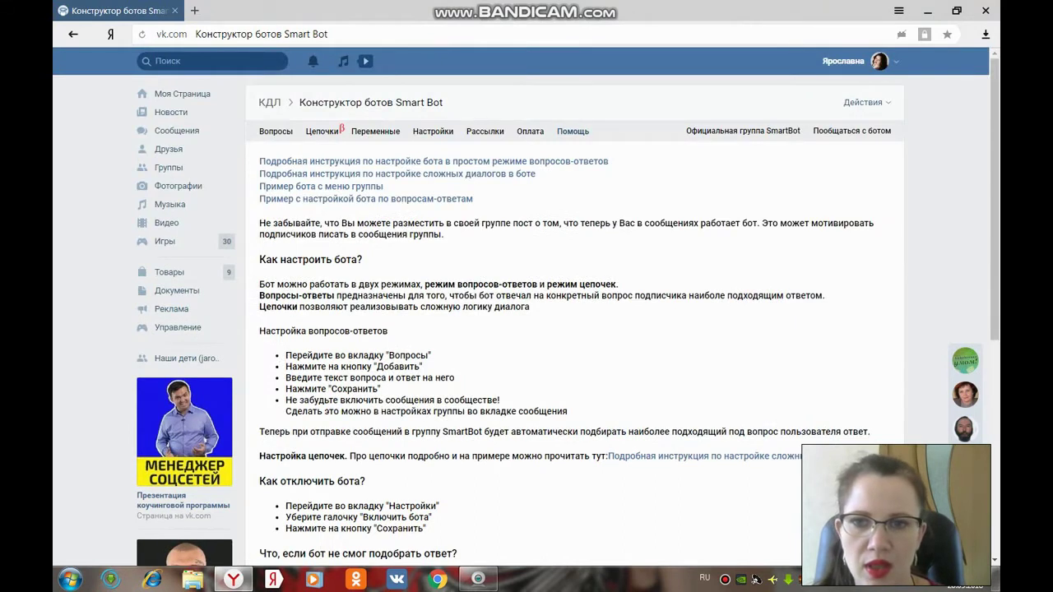
{"action": "left_click", "coordinate": [276, 131]}
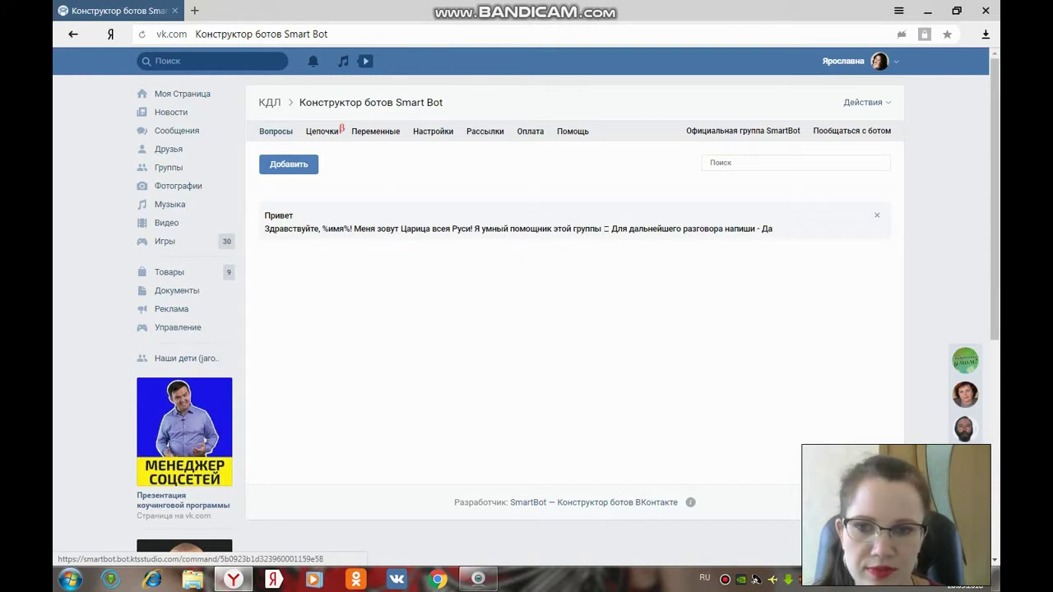
Step: Open the Привет question, keep its match type unchanged, and save it
{"action": "left_click", "coordinate": [518, 222]}
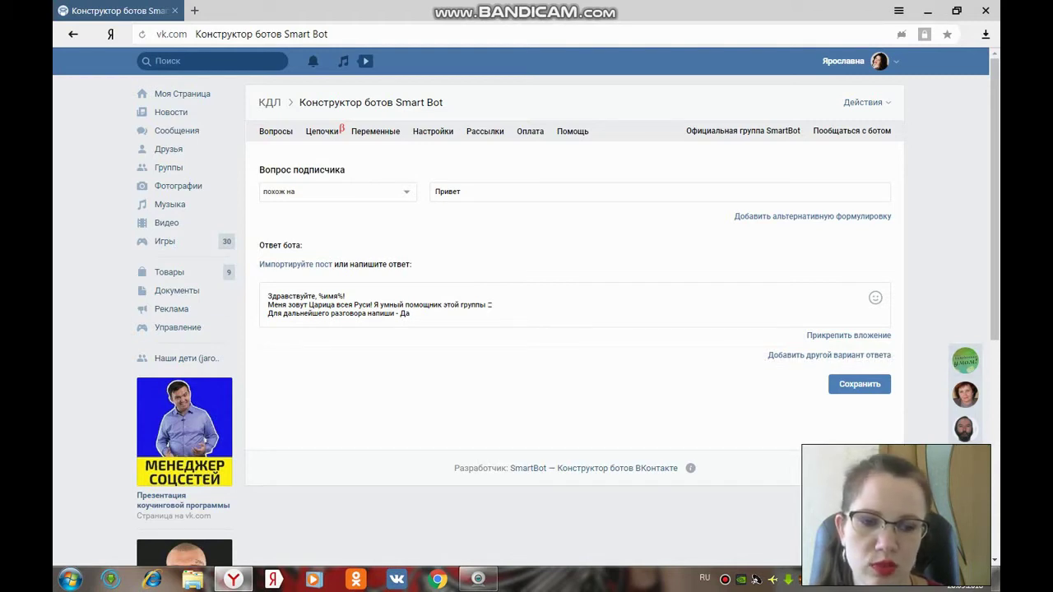
{"action": "left_click", "coordinate": [338, 191]}
{"action": "left_click", "coordinate": [280, 226]}
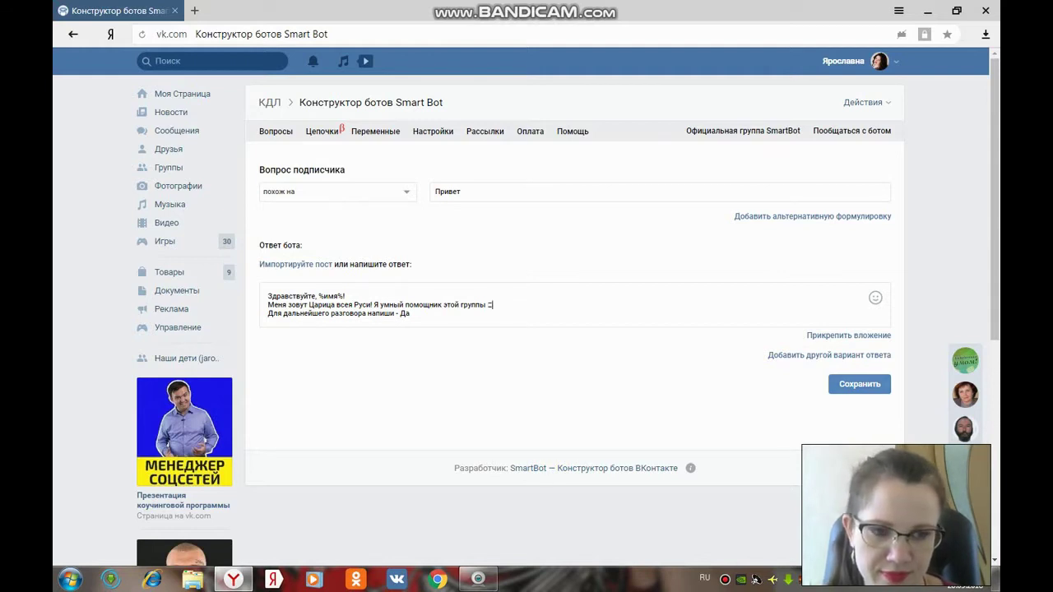
{"action": "left_click", "coordinate": [859, 384]}
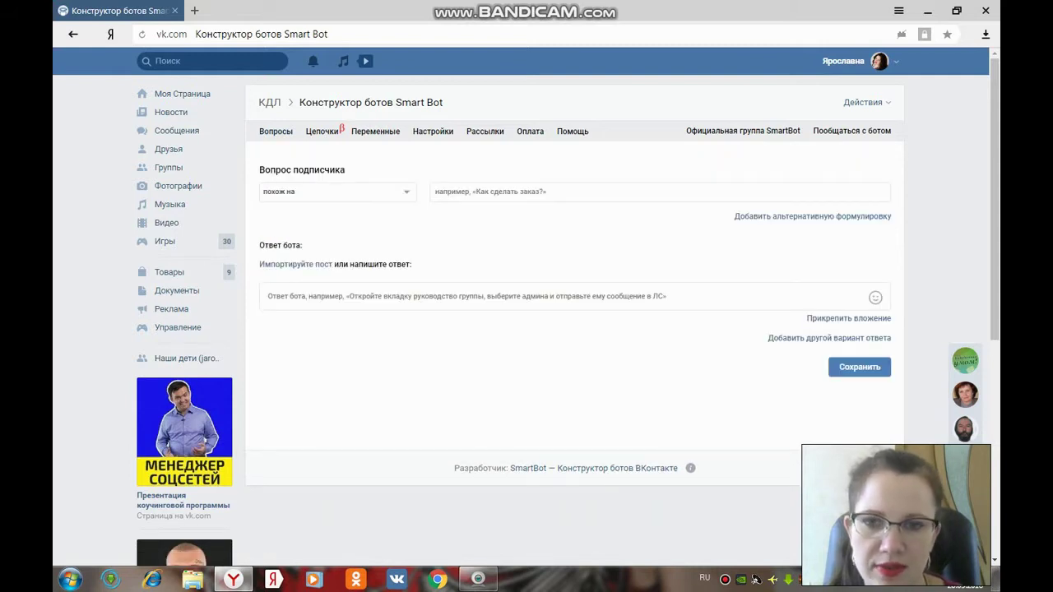
Step: Set the new question to match messages that contain 'Да'
{"action": "left_click", "coordinate": [337, 192]}
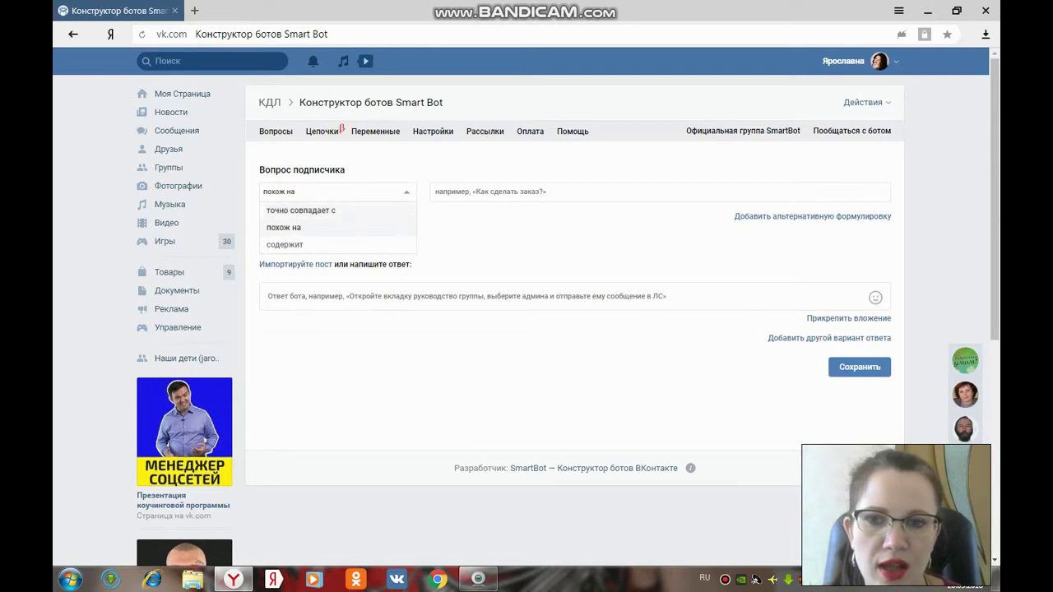
{"action": "left_click", "coordinate": [285, 244]}
{"action": "left_click", "coordinate": [434, 191]}
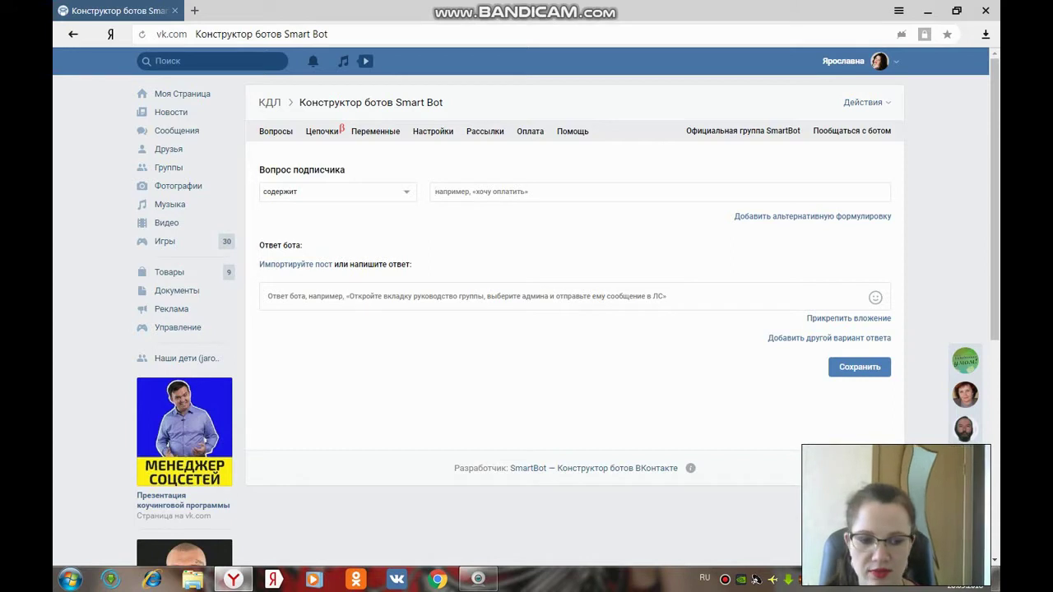
{"action": "type", "text": "Д"}
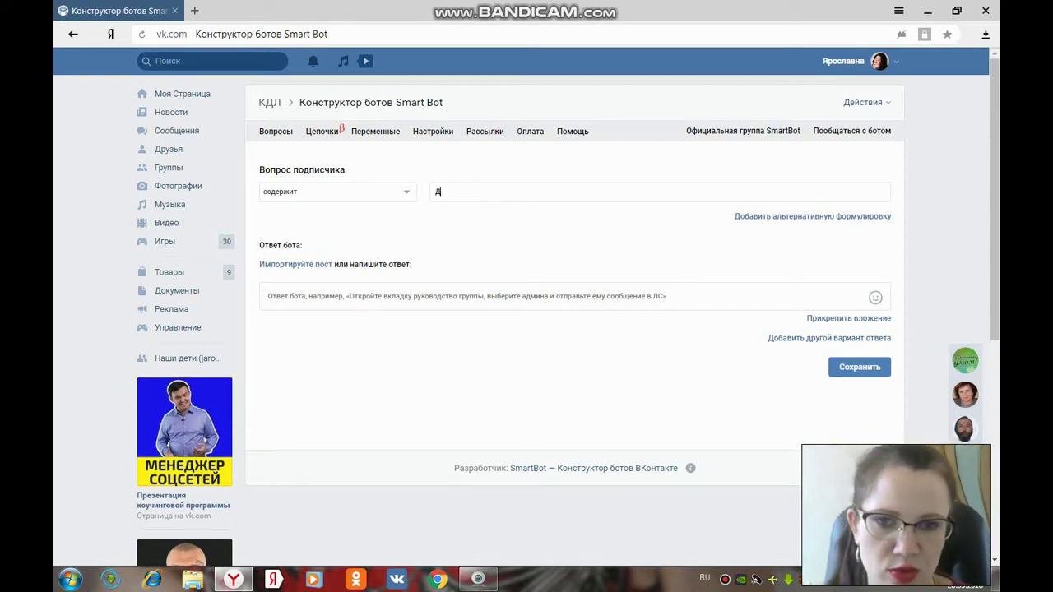
{"action": "type", "text": "а"}
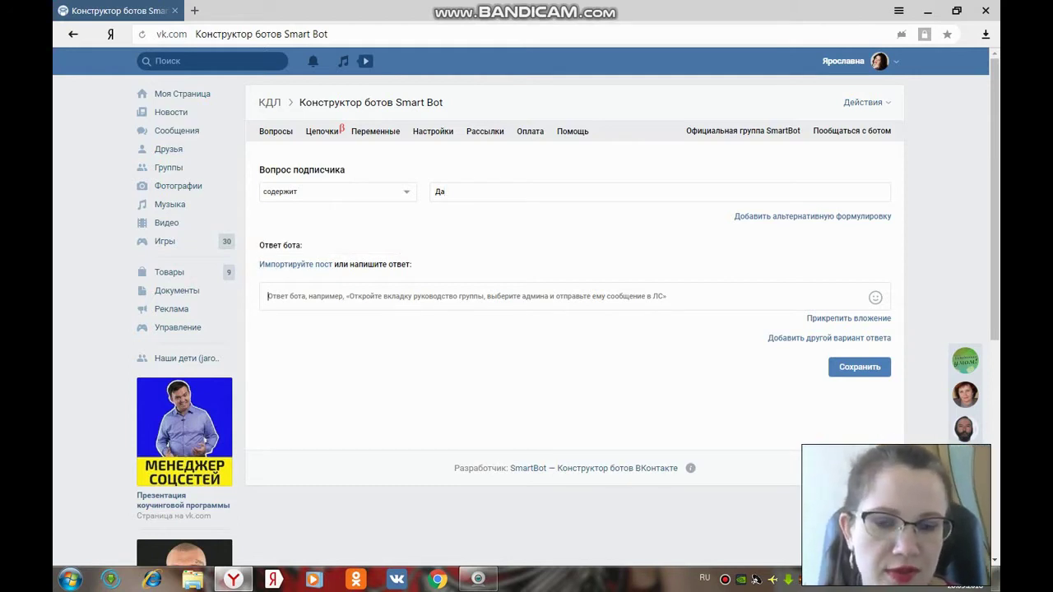
Step: Write the reply telling users to write 1 to contact the group administrator
{"action": "left_click", "coordinate": [268, 296]}
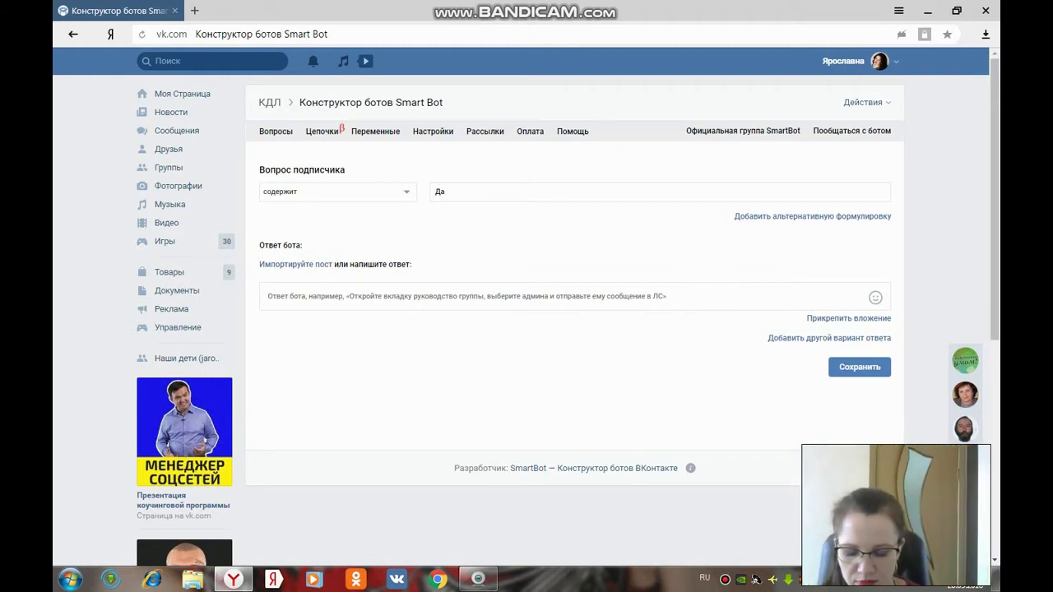
{"action": "type", "text": "Есл"}
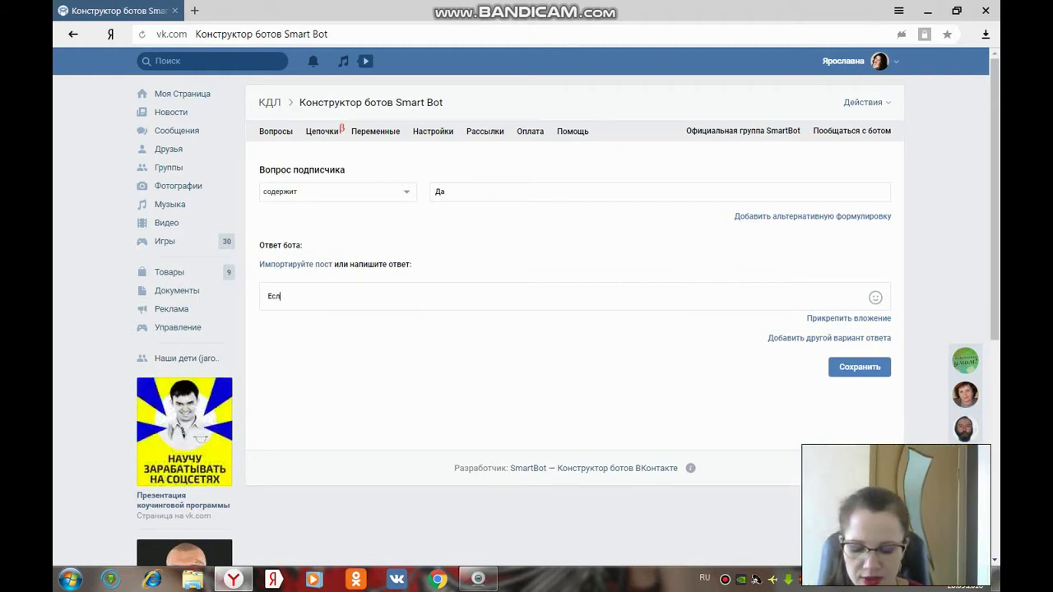
{"action": "type", "text": "и вы хотите"}
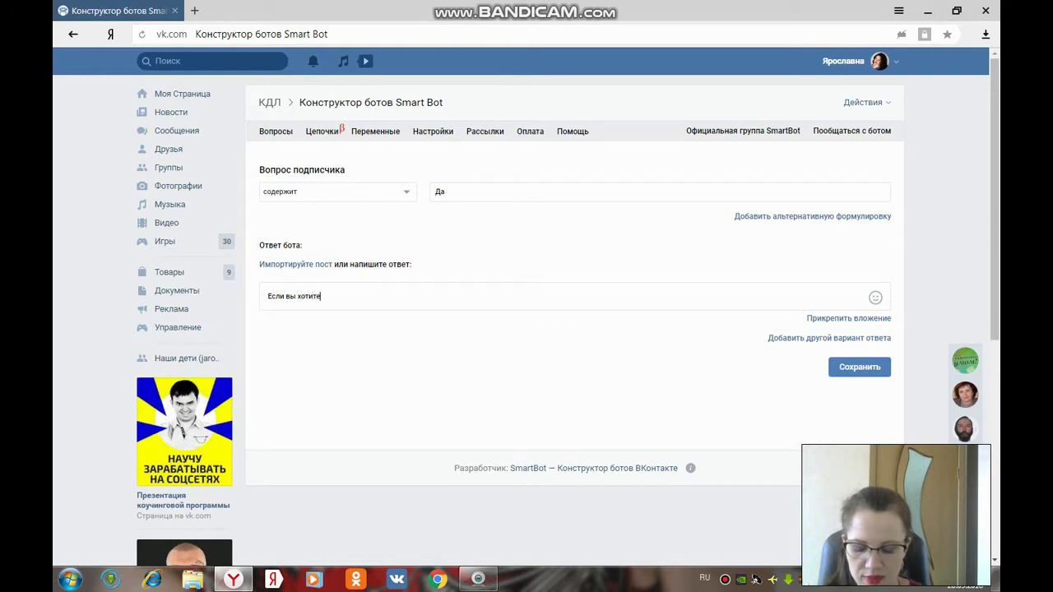
{"action": "type", "text": " связ"}
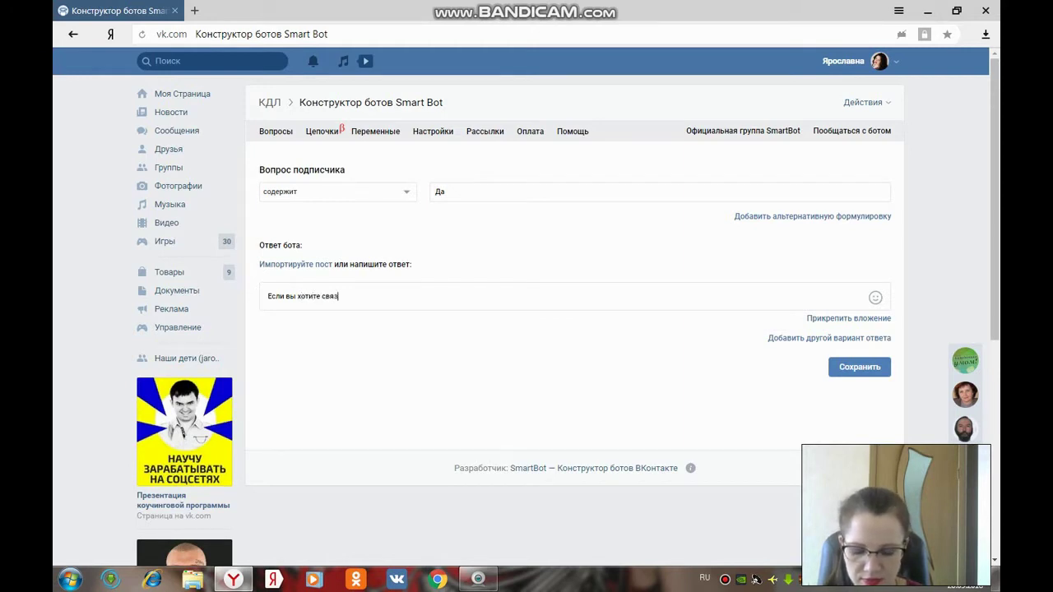
{"action": "type", "text": "аться с а"}
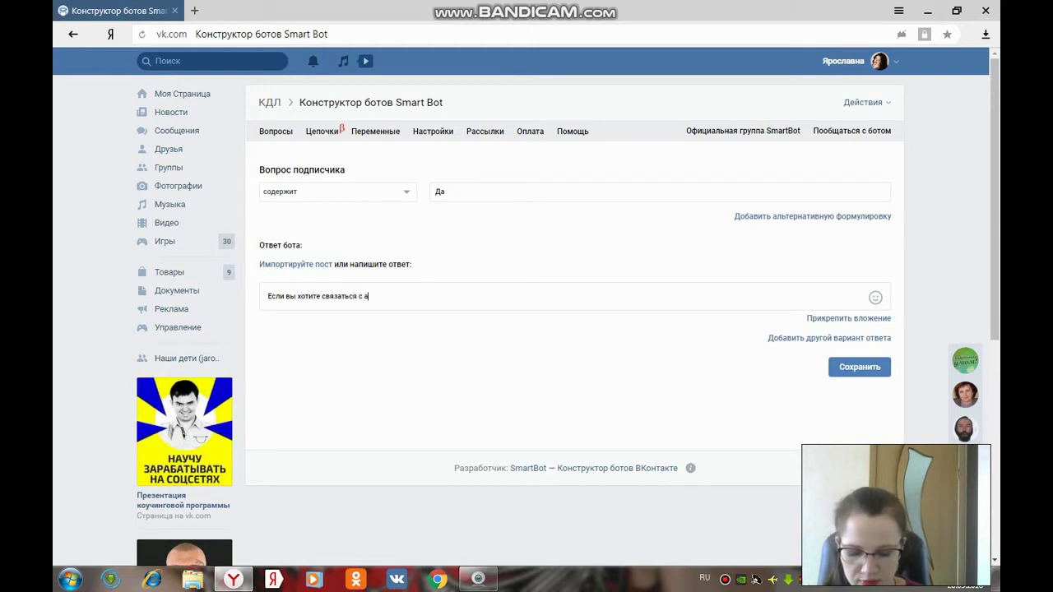
{"action": "type", "text": "дминистратор"}
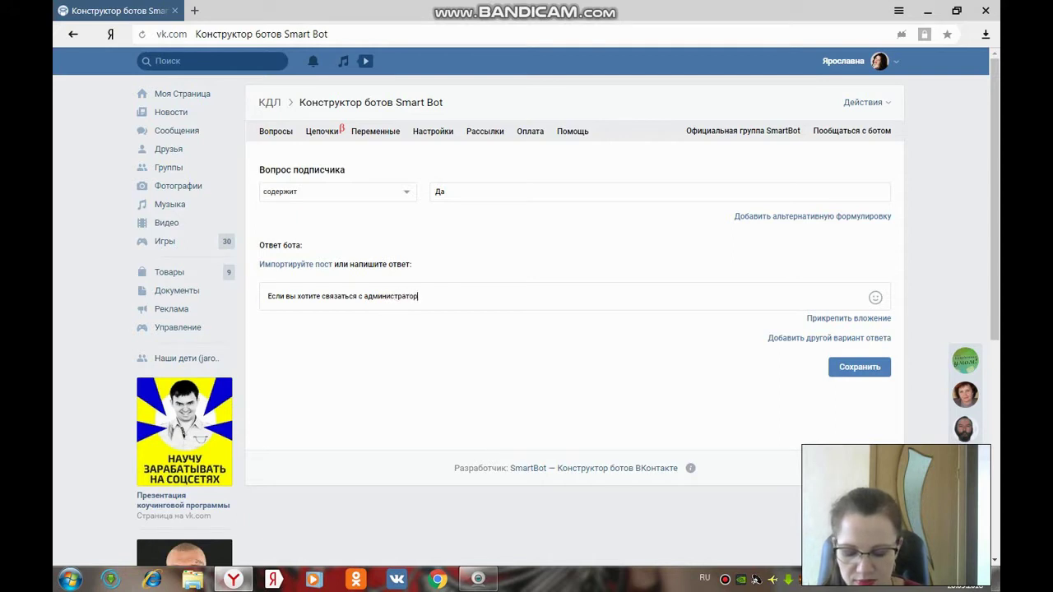
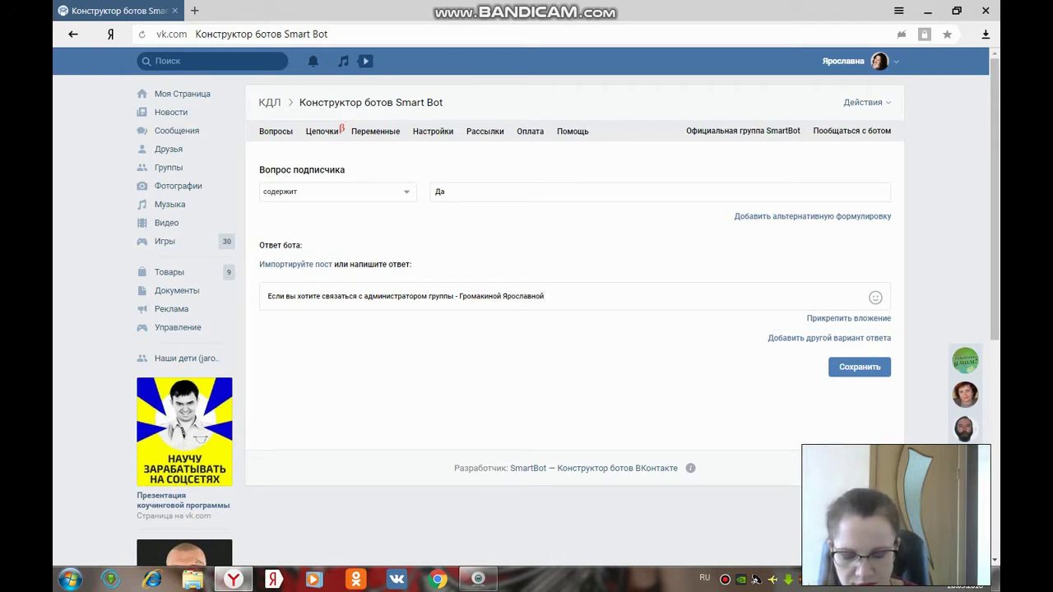
{"action": "type", "text": " -"}
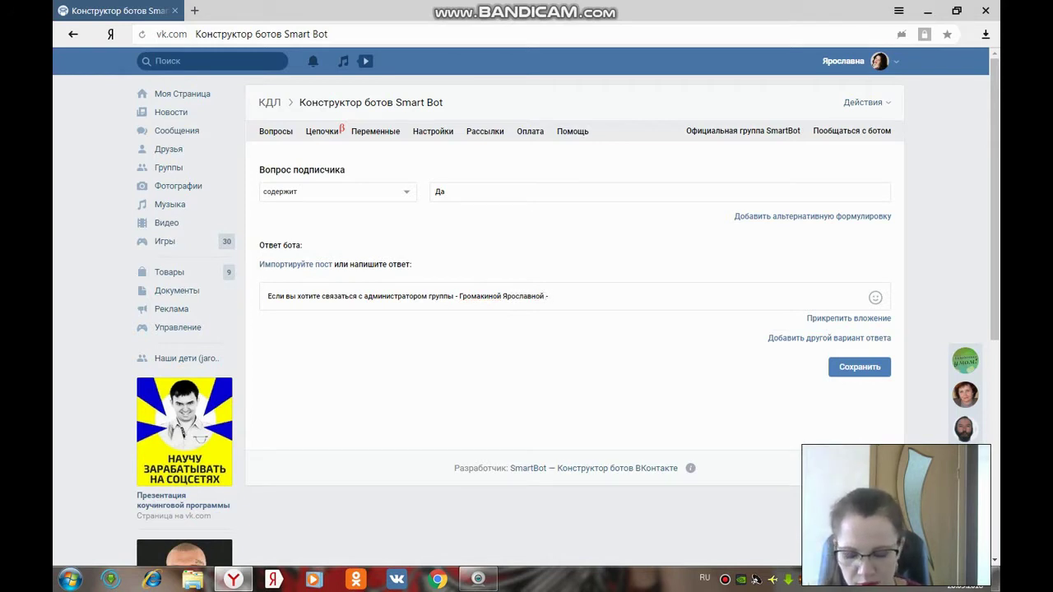
{"action": "type", "text": " нажмите 1"}
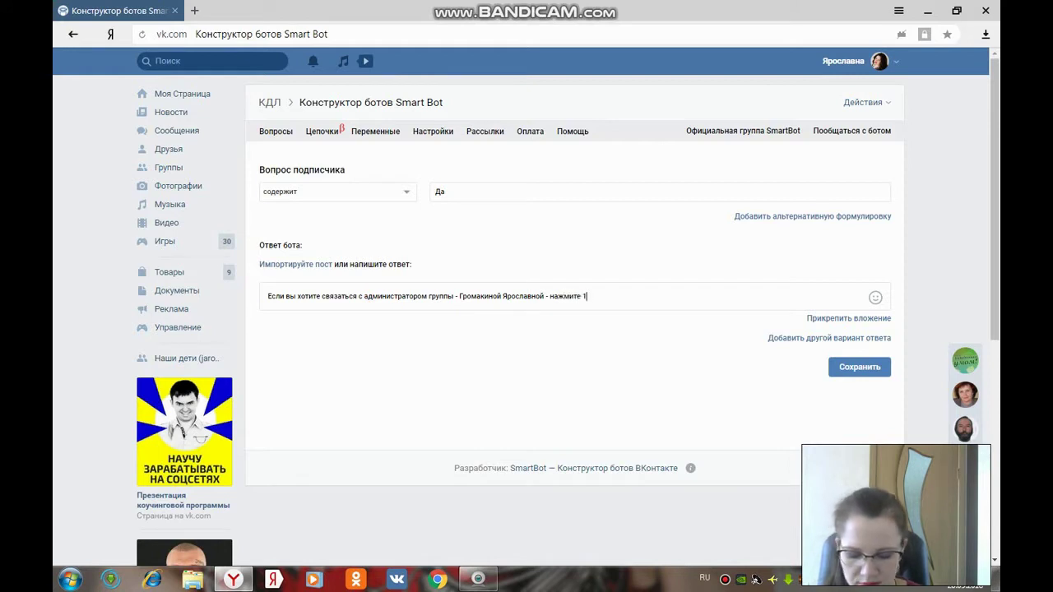
{"action": "type", "text": "."}
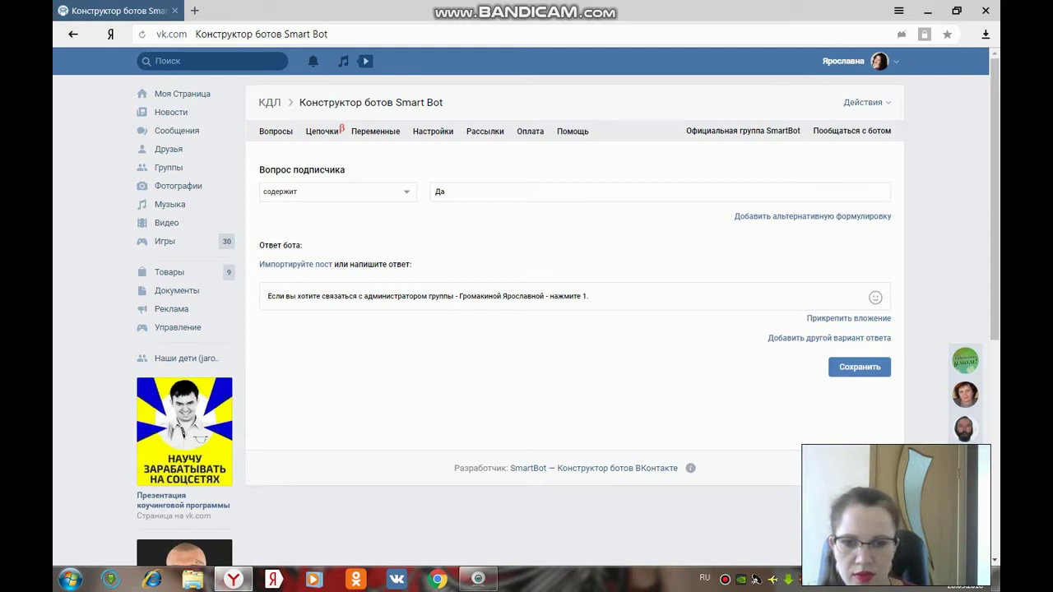
{"action": "key", "text": "BackSpace"}
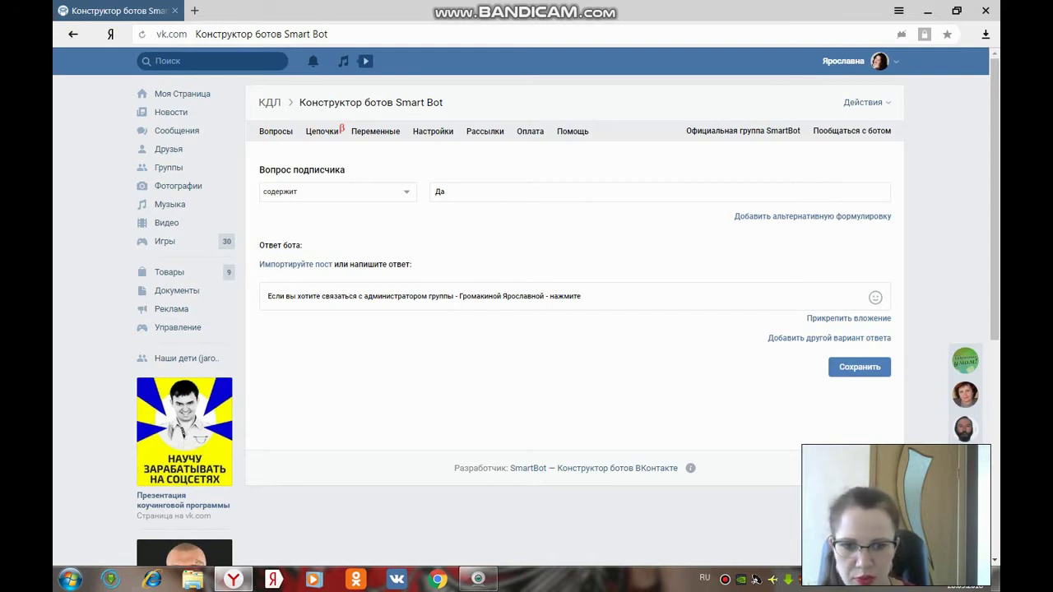
{"action": "key", "text": "BackSpace"}
{"action": "key", "text": "BackSpace"}
{"action": "key", "text": "BackSpace"}
{"action": "key", "text": "BackSpace"}
{"action": "type", "text": "пишите"}
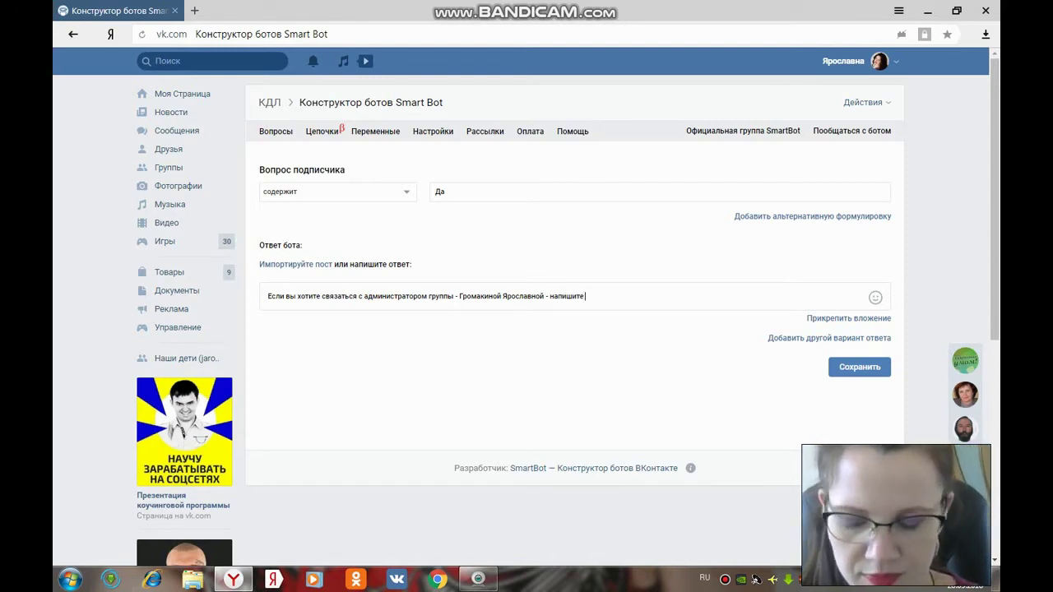
{"action": "type", "text": " 1"}
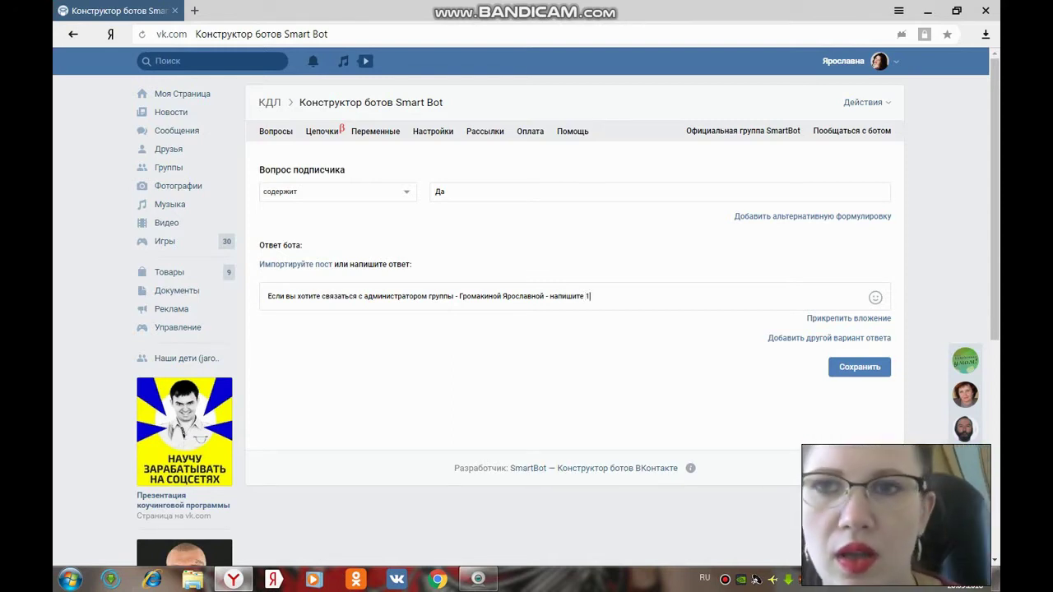
{"action": "left_click", "coordinate": [195, 11]}
Step: Copy your VK profile page address from a second tab, then return to the Smart Bot editor
{"action": "left_click", "coordinate": [524, 146]}
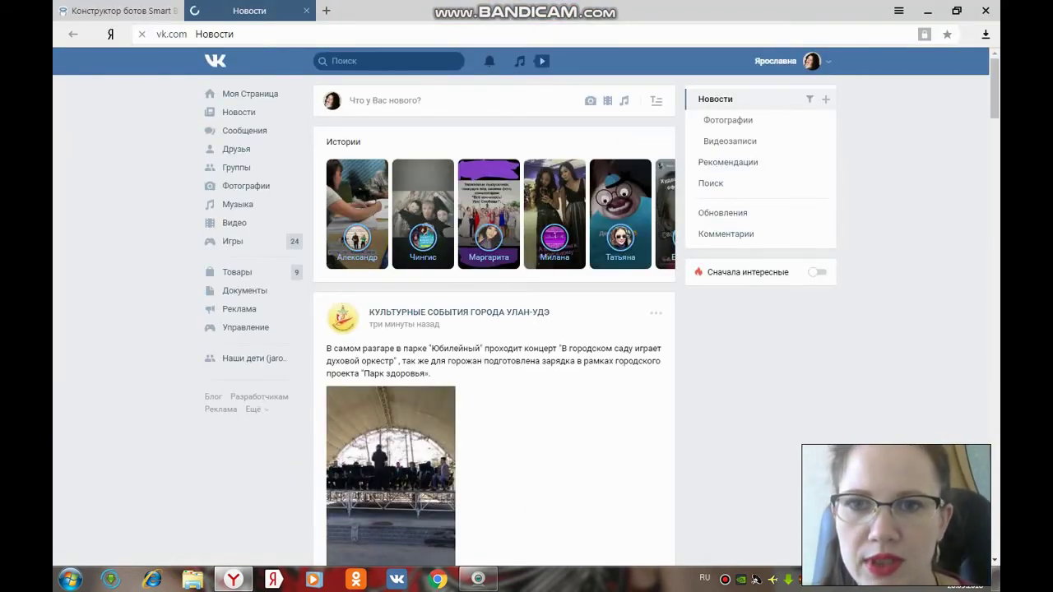
{"action": "left_click", "coordinate": [247, 93]}
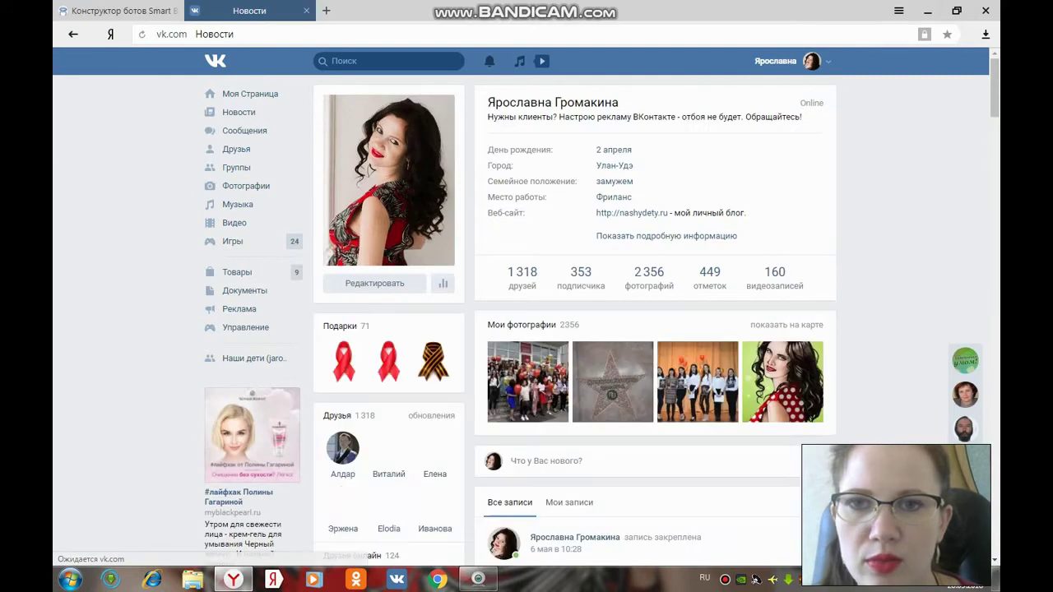
{"action": "left_click", "coordinate": [247, 34]}
{"action": "right_click", "coordinate": [248, 35]}
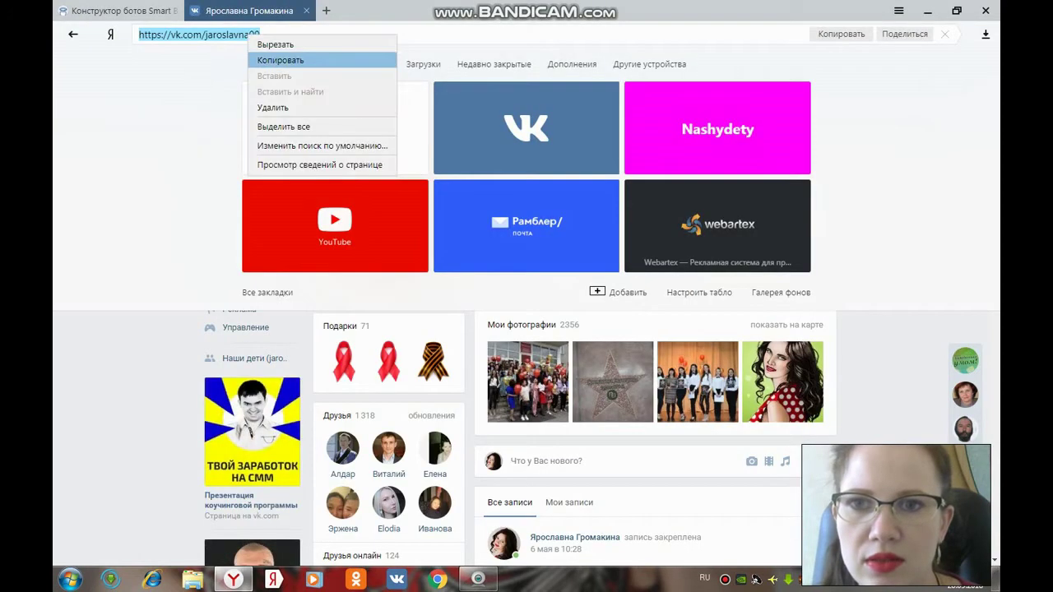
{"action": "left_click", "coordinate": [280, 60]}
{"action": "key", "text": "ctrl+Tab"}
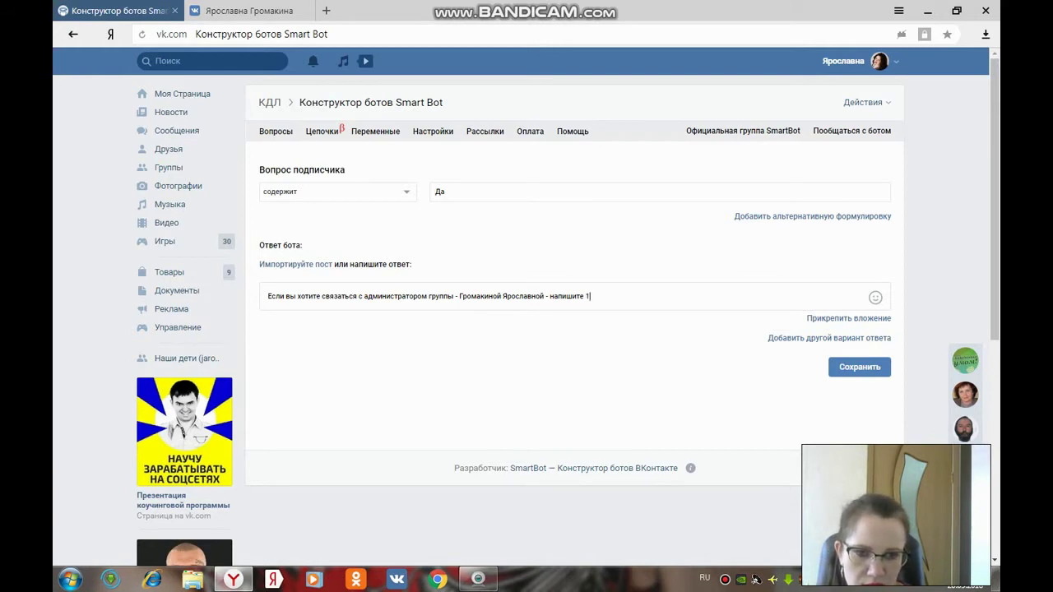
Step: Add a reply line offering the 'Катюша' song video with option 2
{"action": "key", "text": "Return"}
{"action": "type", "text": "Е"}
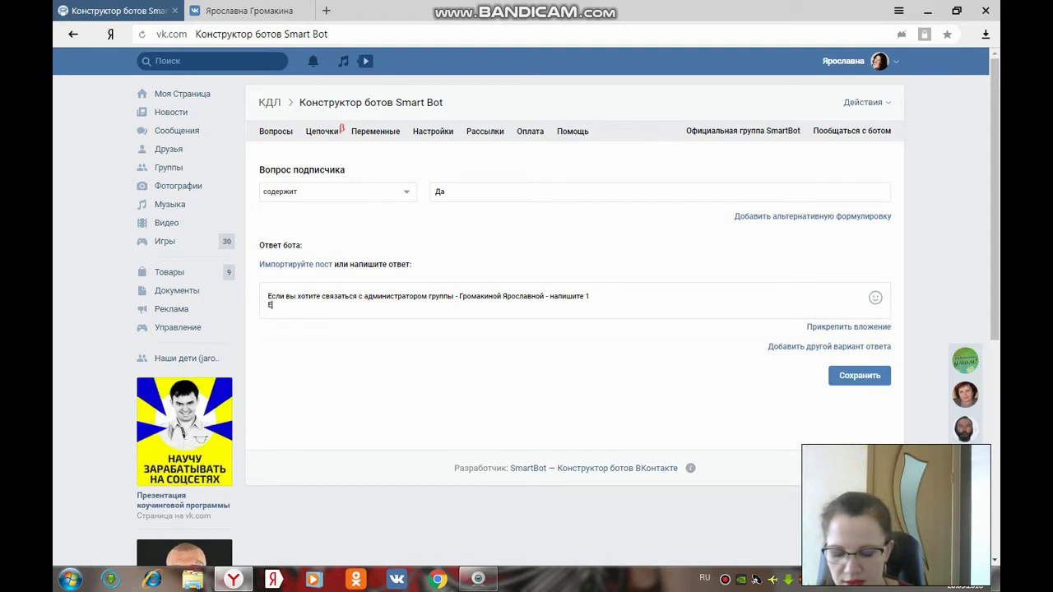
{"action": "type", "text": "сли вы хотите"}
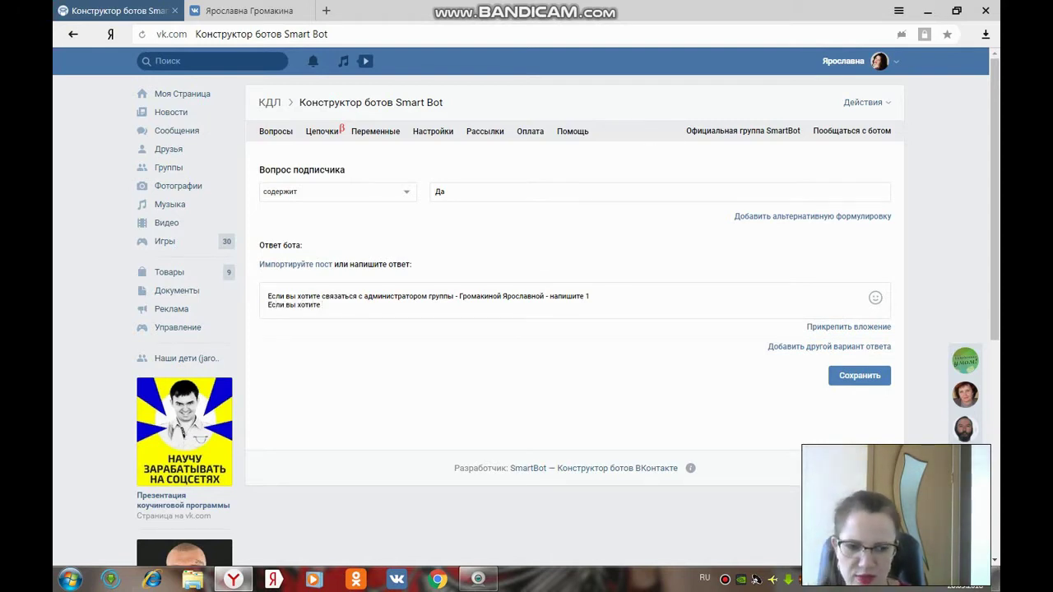
{"action": "type", "text": " посмотреть"}
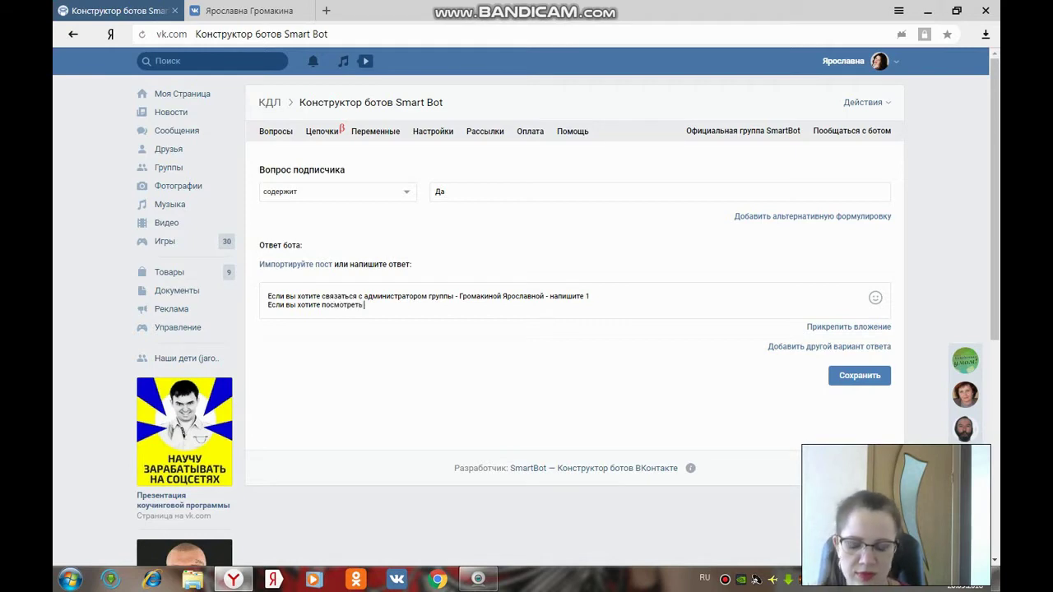
{"action": "type", "text": " видео"}
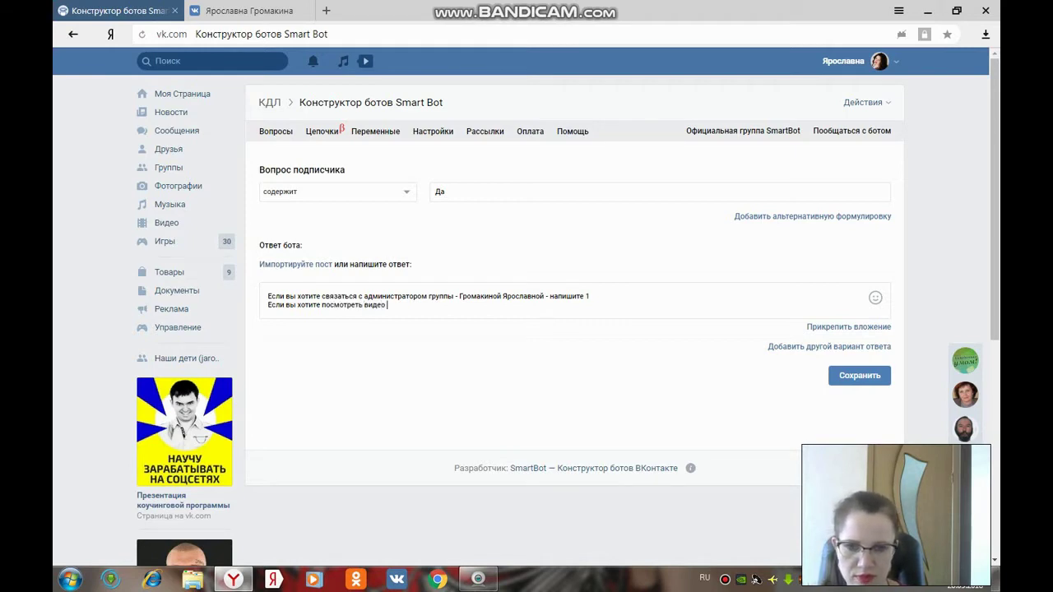
{"action": "type", "text": " на тему "}
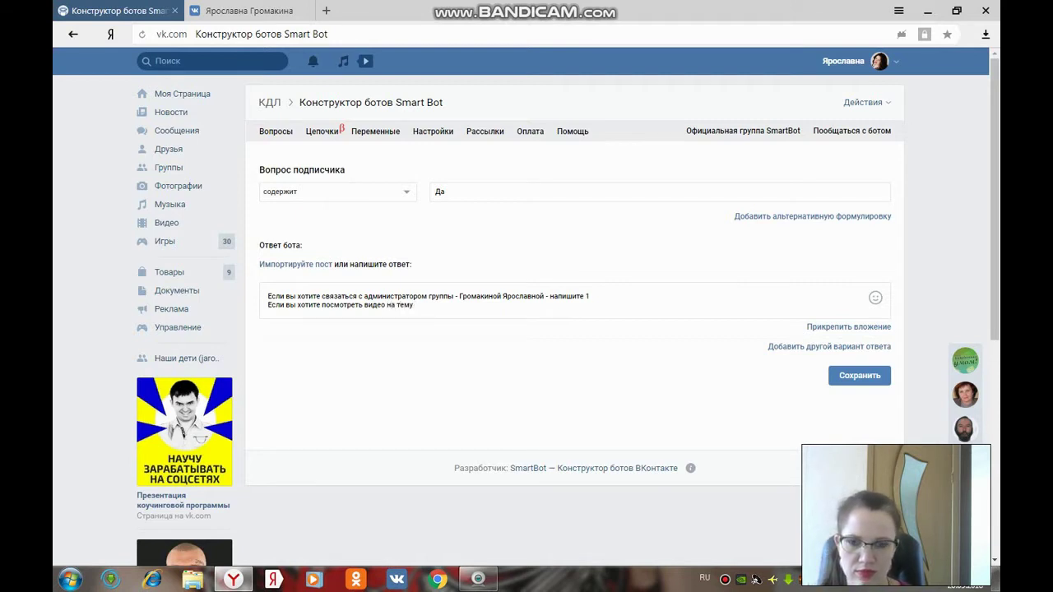
{"action": "type", "text": "песн"}
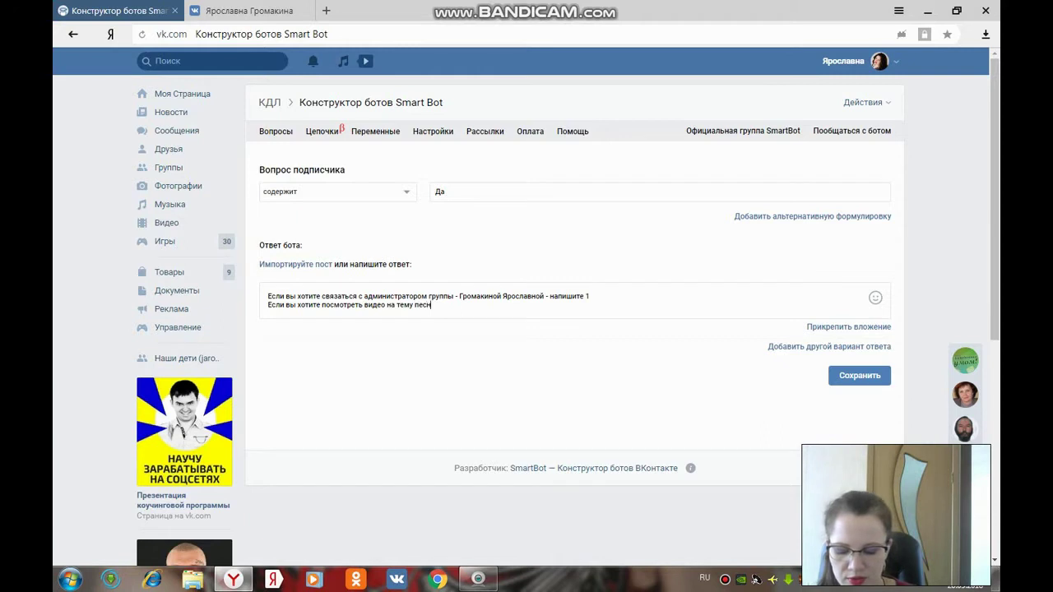
{"action": "type", "text": "я \"Ка"}
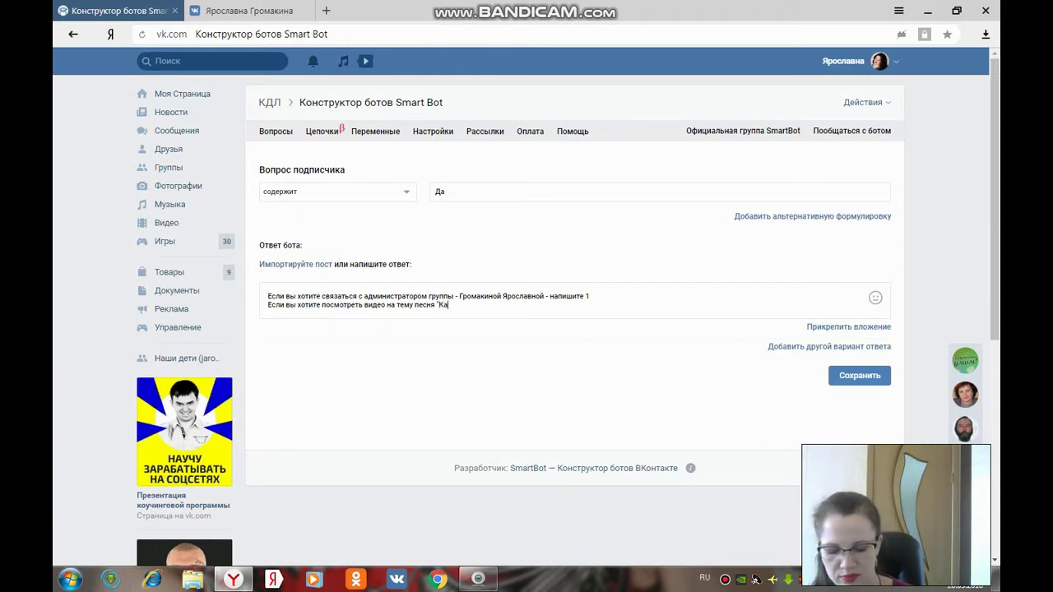
{"action": "type", "text": "тюша\""}
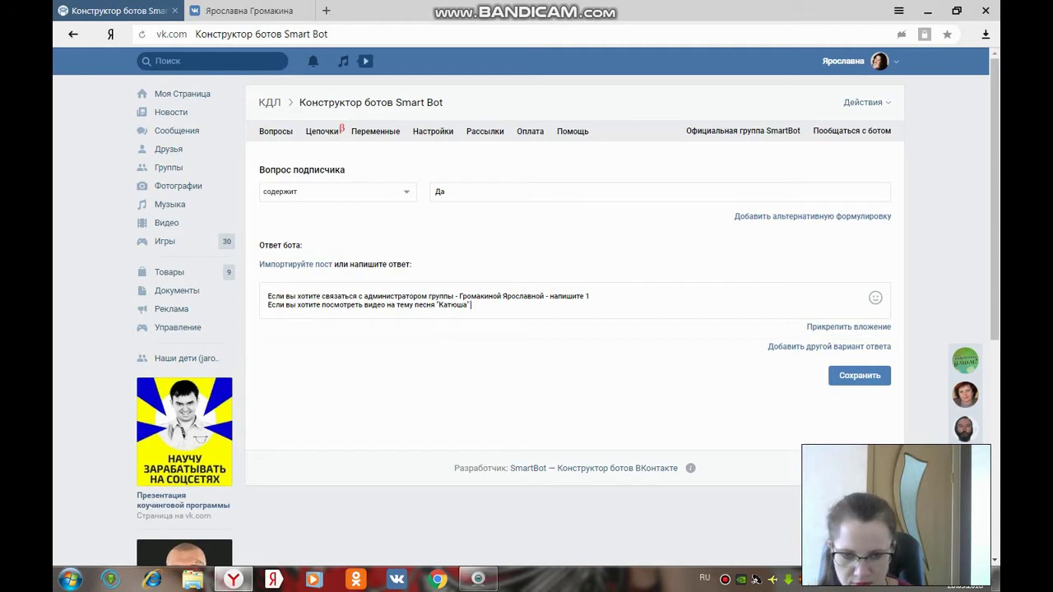
{"action": "type", "text": " -пишите 2"}
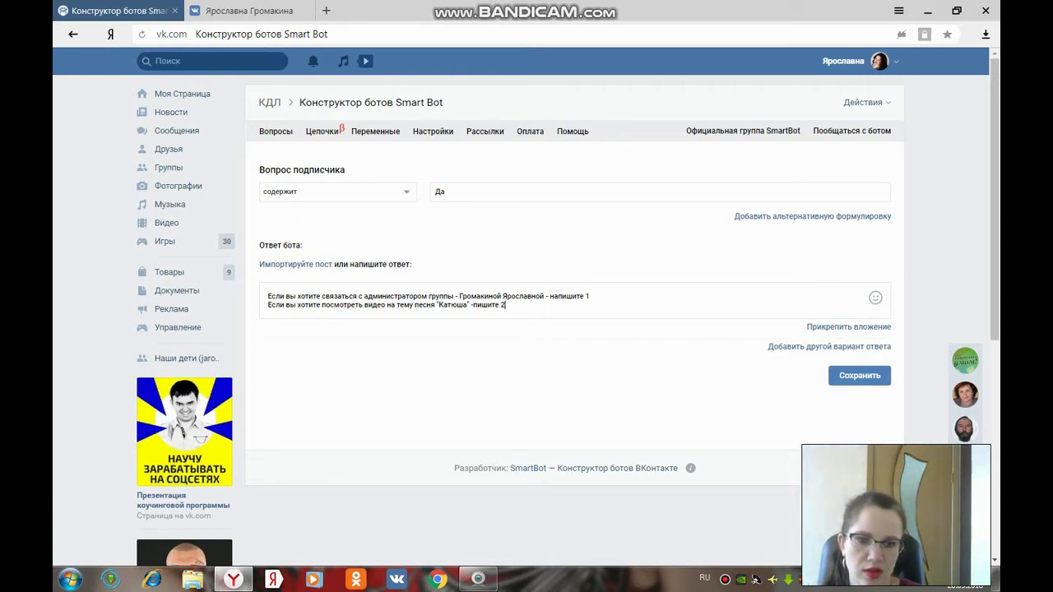
{"action": "type", "text": "."}
Step: Add a line offering the bowling article with option 3, and save the 'Да' reply
{"action": "key", "text": "Return"}
{"action": "type", "text": "Е"}
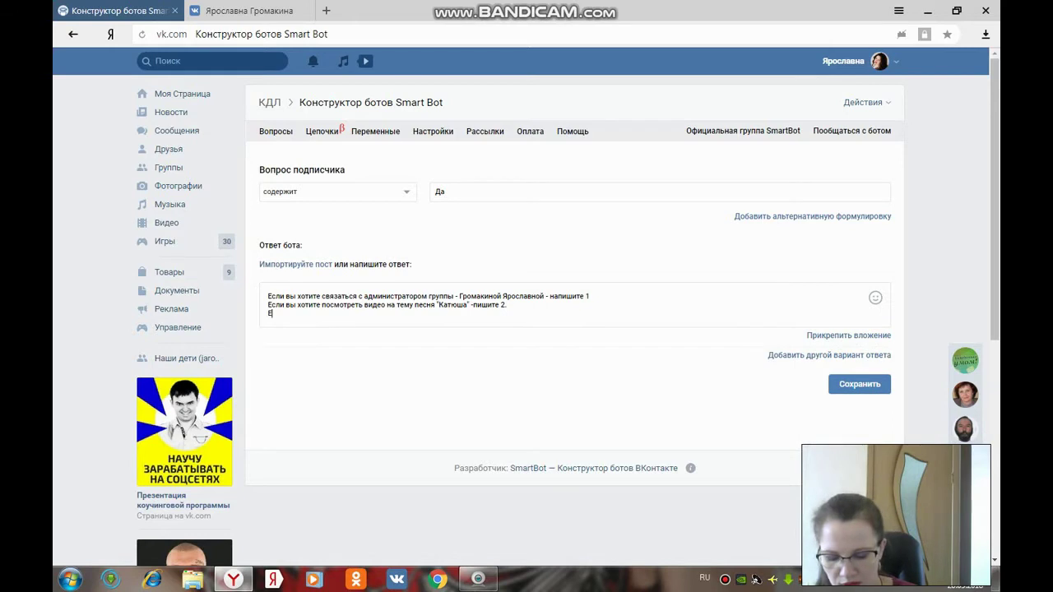
{"action": "type", "text": "сли"}
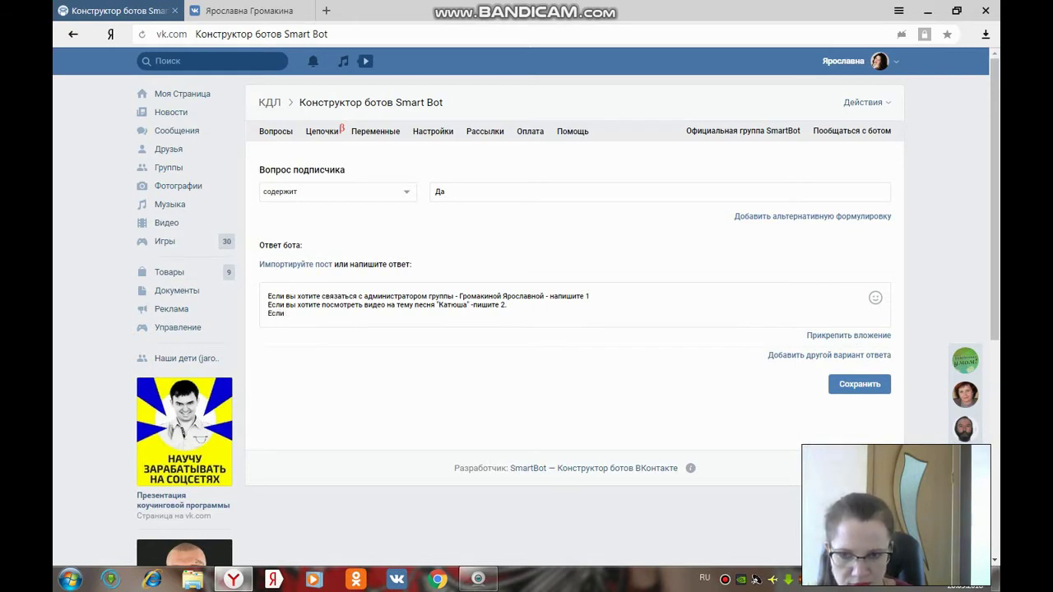
{"action": "type", "text": " желаете "}
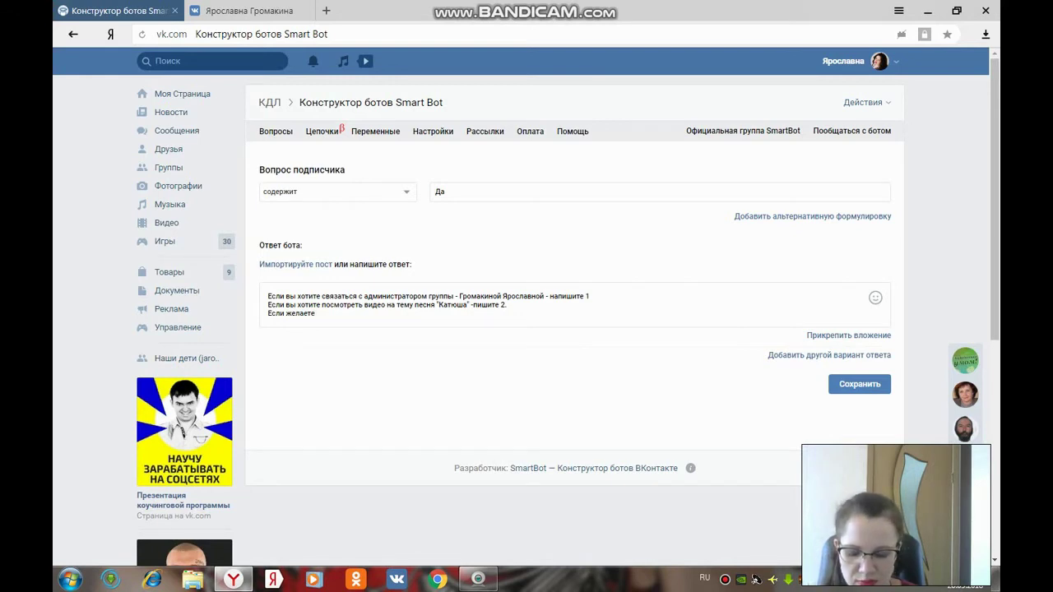
{"action": "type", "text": "прочитать"}
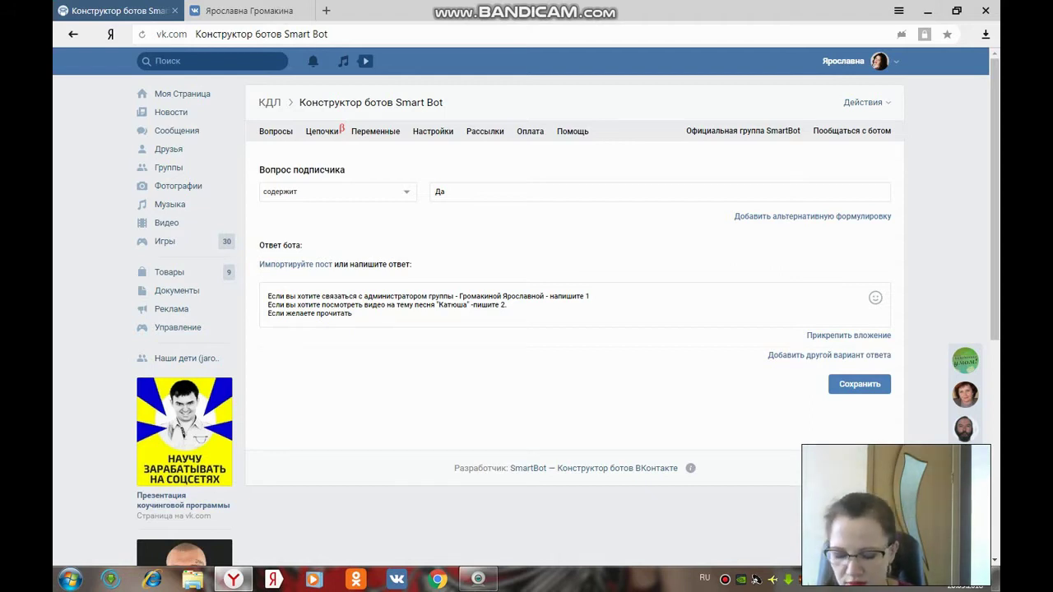
{"action": "type", "text": "стаью"}
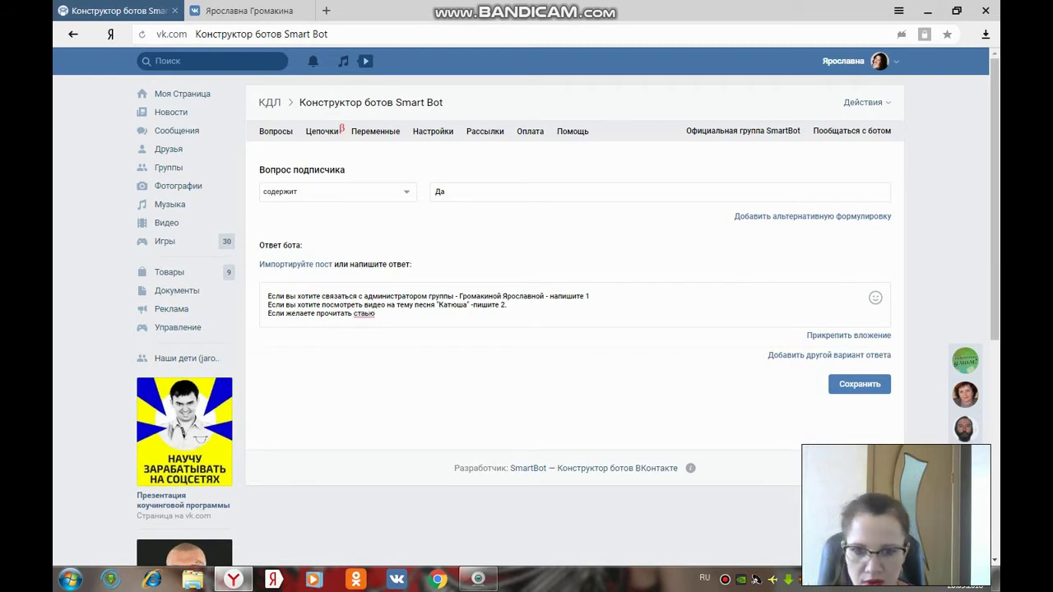
{"action": "key", "text": "BackSpace"}
{"action": "key", "text": "BackSpace"}
{"action": "type", "text": "т"}
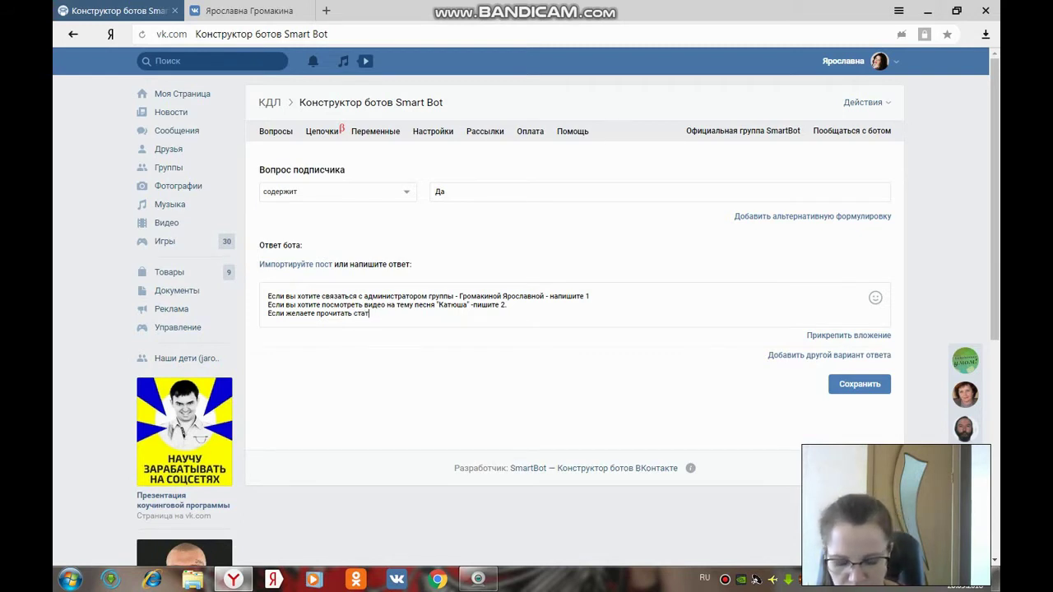
{"action": "type", "text": "ью на тему"}
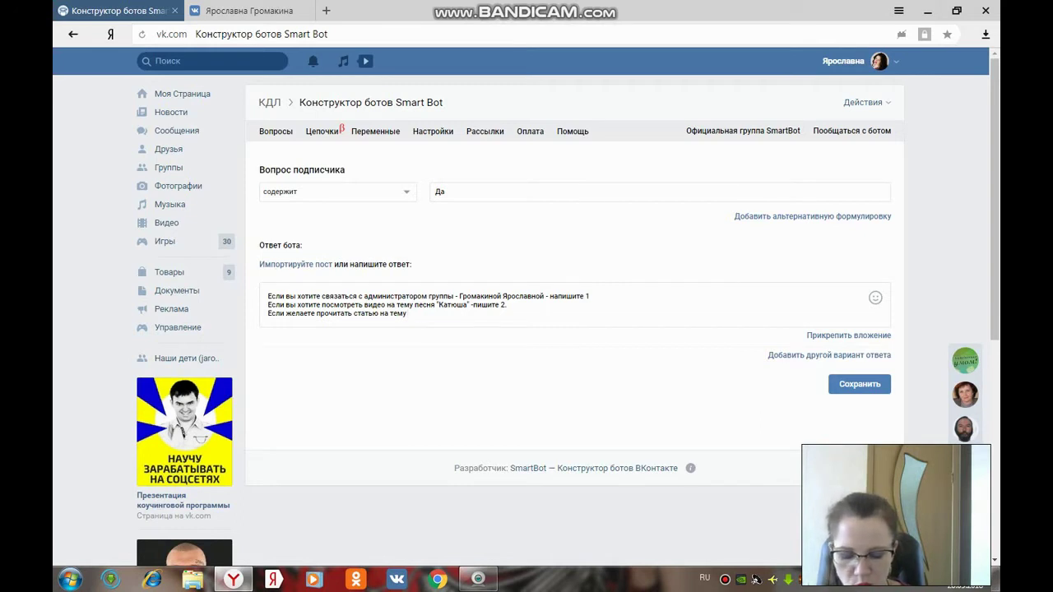
{"action": "type", "text": "боулинг"}
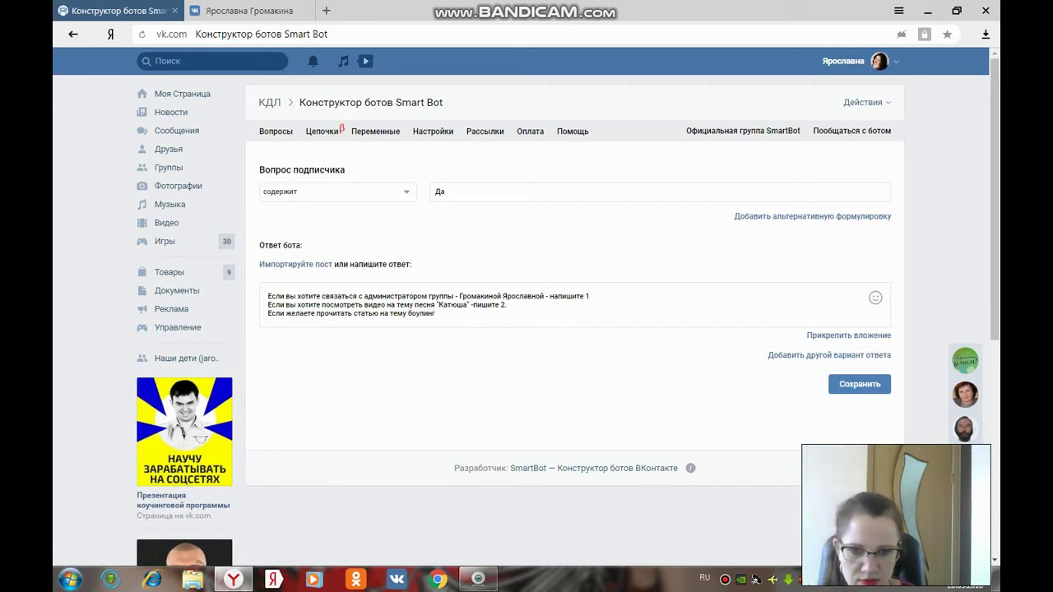
{"action": "type", "text": " - ст"}
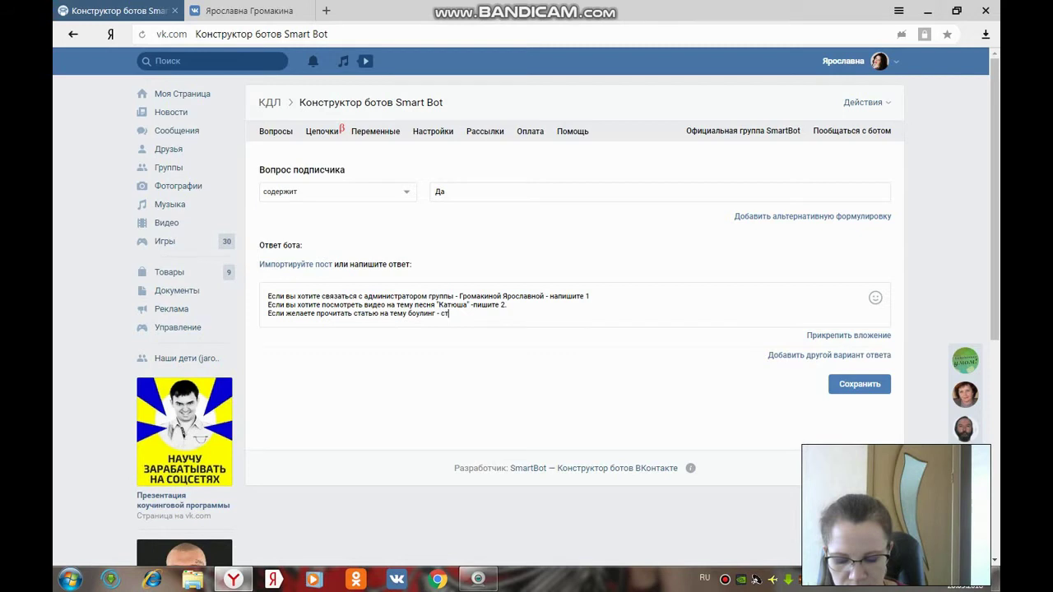
{"action": "type", "text": "авьте 3."}
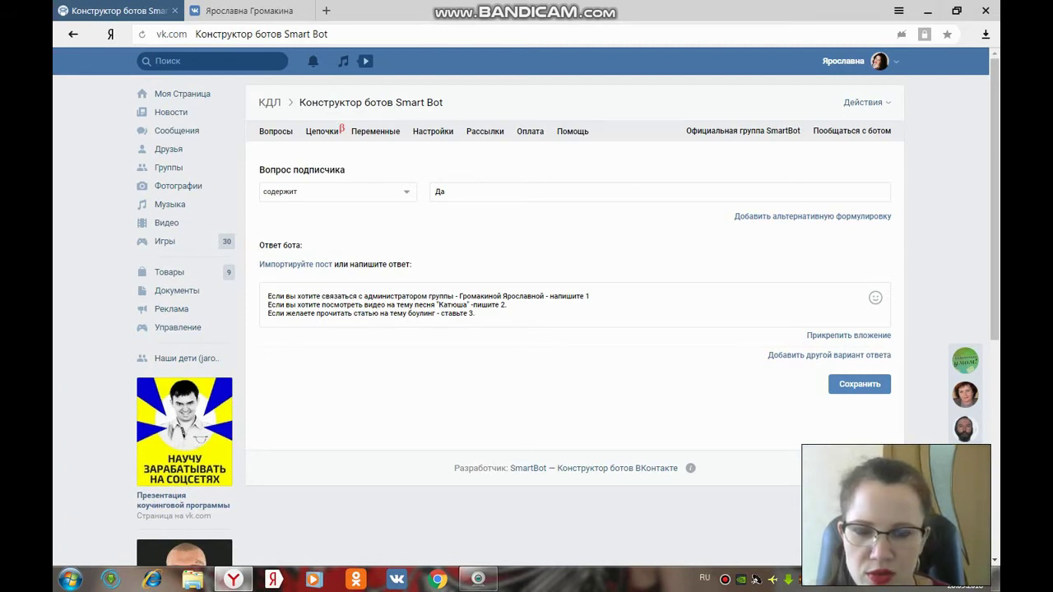
{"action": "left_click", "coordinate": [859, 384]}
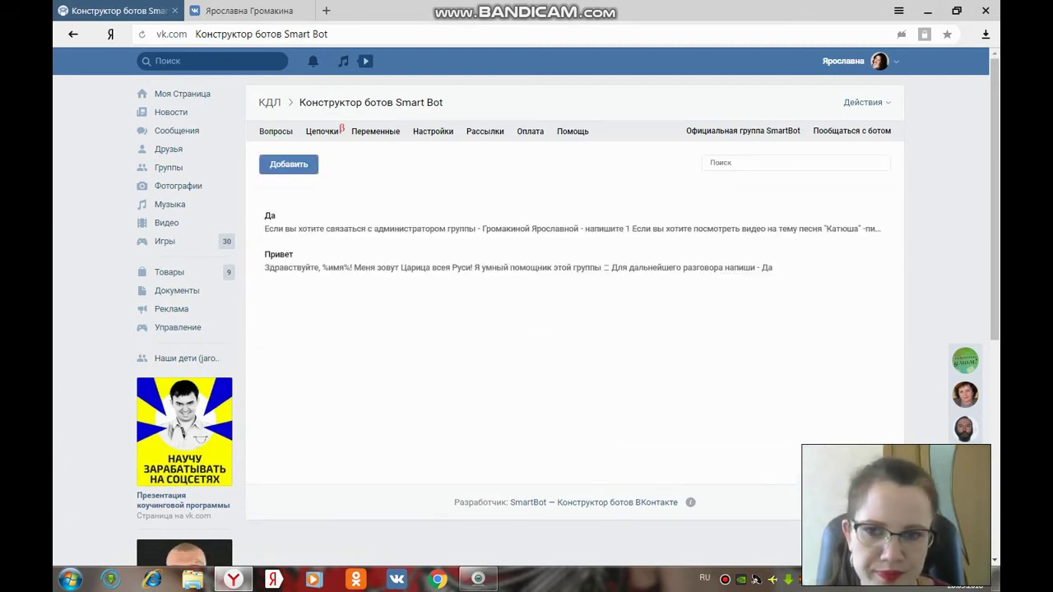
Step: Add a new question with match type 'содержит' and question text '1'
{"action": "left_click", "coordinate": [288, 164]}
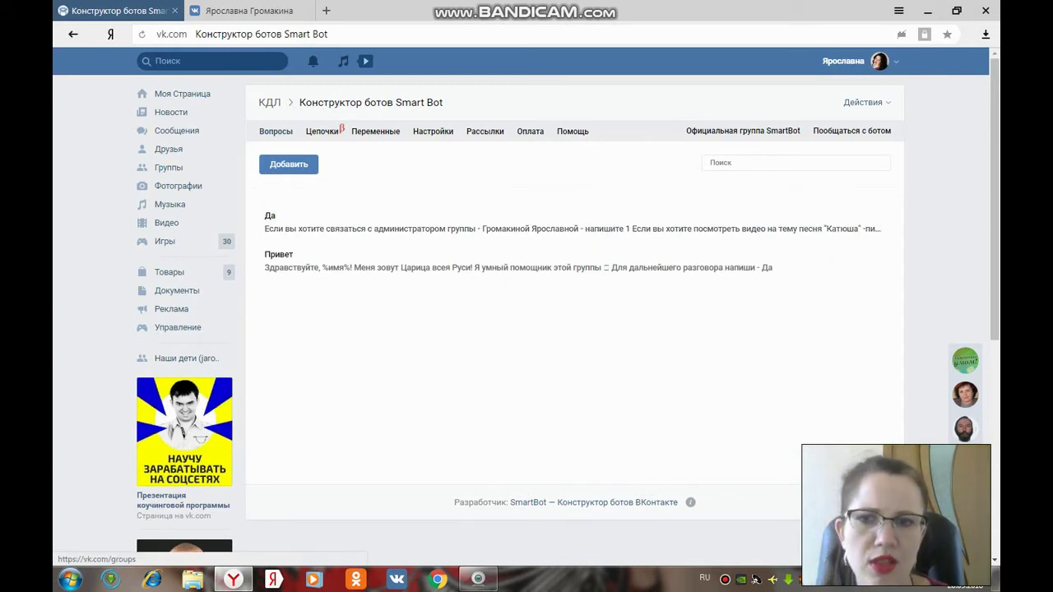
{"action": "left_click", "coordinate": [337, 192]}
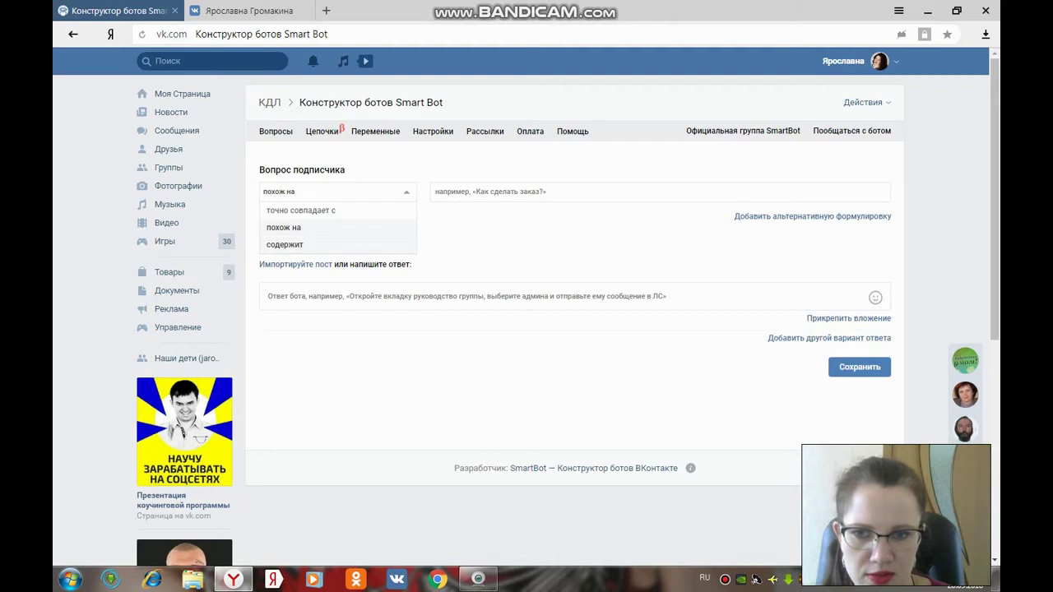
{"action": "left_click", "coordinate": [285, 245]}
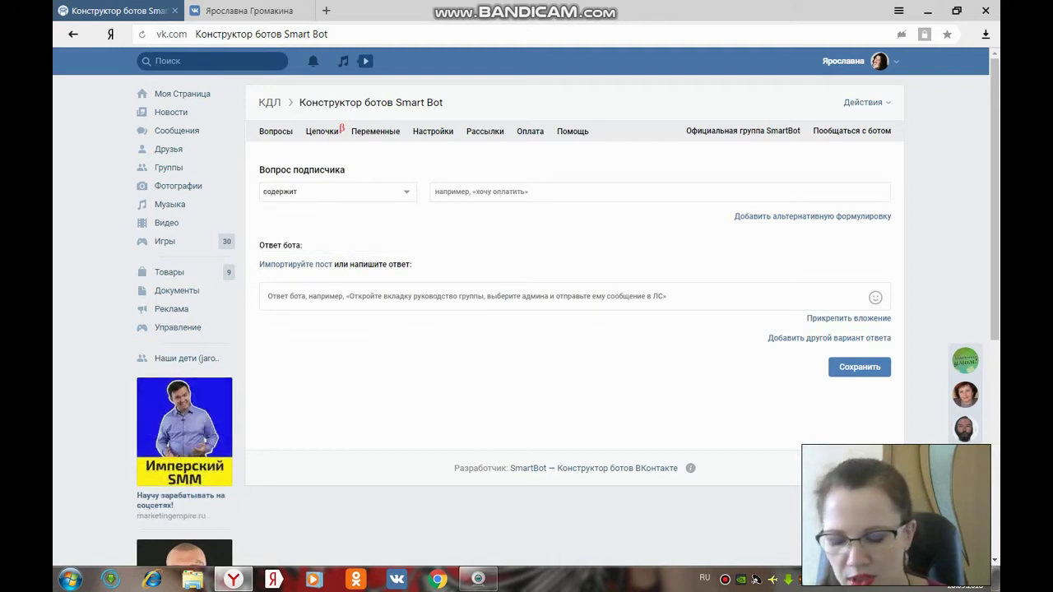
{"action": "left_click", "coordinate": [437, 192]}
{"action": "type", "text": "1"}
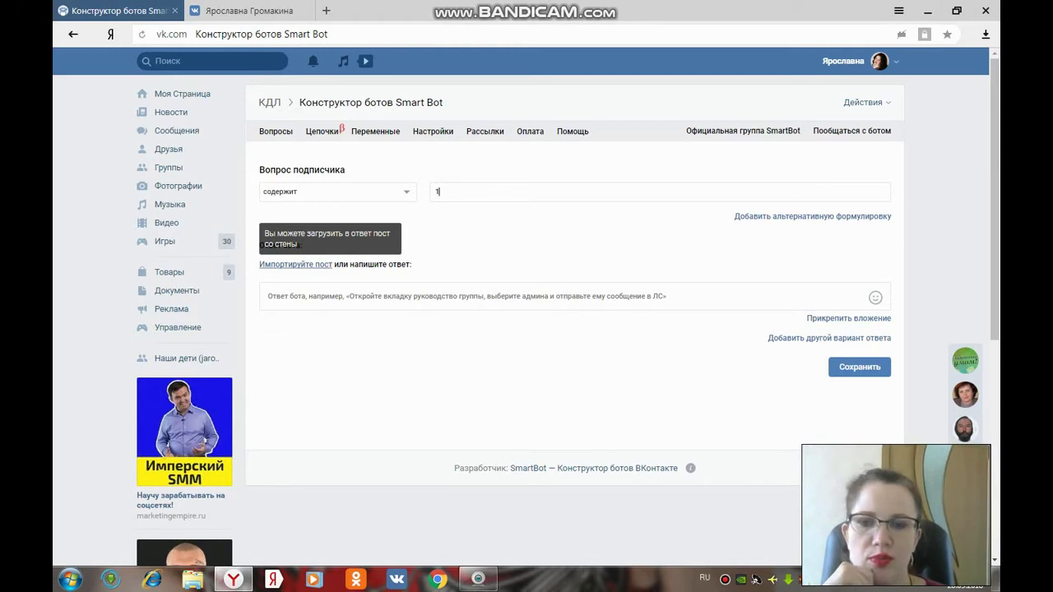
Step: Open the post-import box, paste the profile link, then clear the link field
{"action": "left_click", "coordinate": [295, 264]}
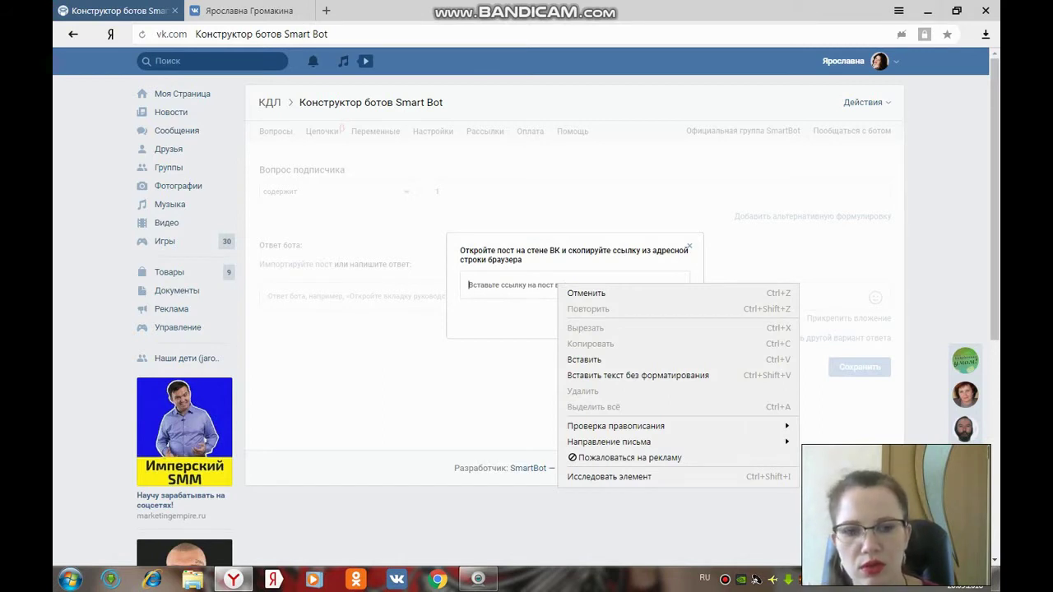
{"action": "left_click", "coordinate": [584, 360]}
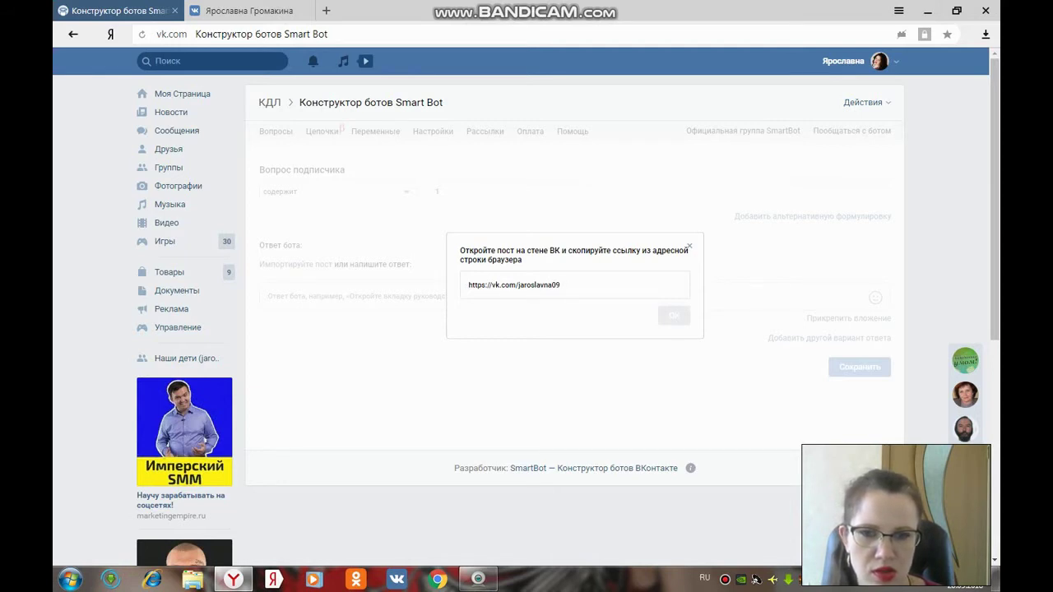
{"action": "key", "text": "ctrl+a"}
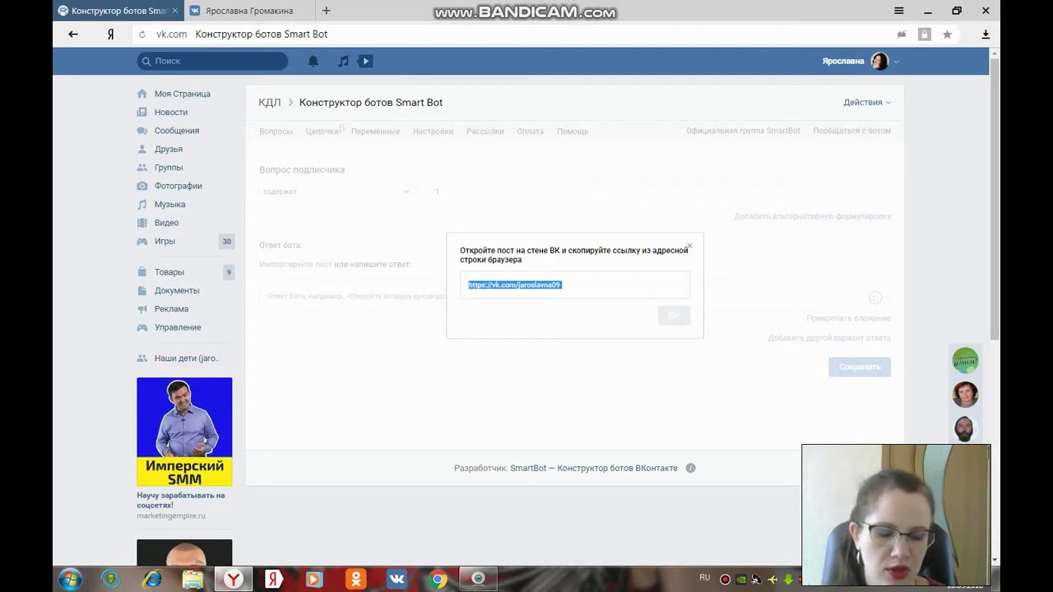
{"action": "key", "text": "BackSpace"}
Step: Copy the author's profile address from the VK tab, then close the import box
{"action": "left_click", "coordinate": [246, 11]}
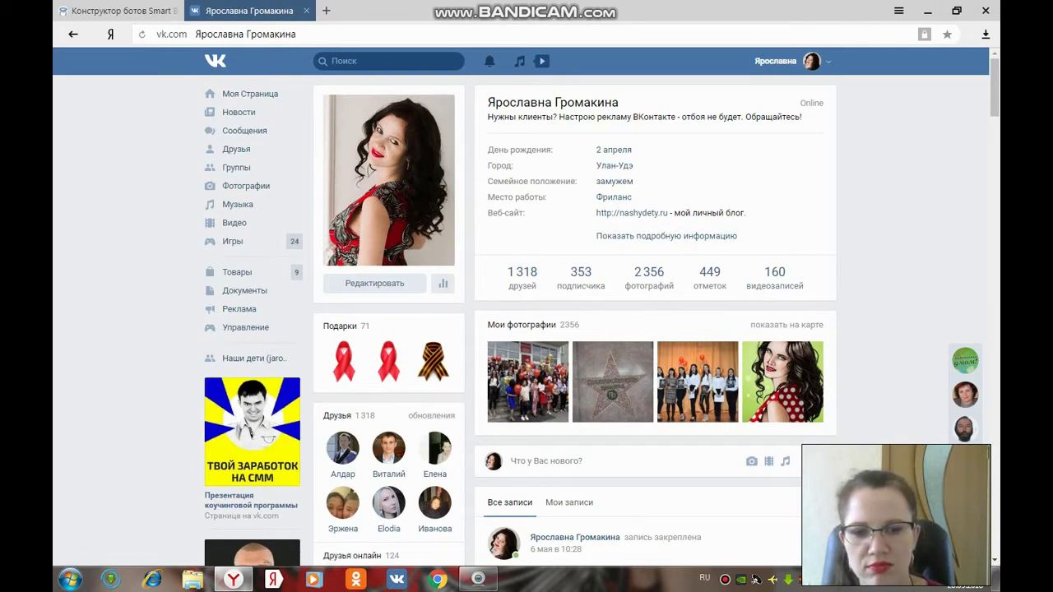
{"action": "scroll", "coordinate": [613, 184], "scroll_direction": "down", "scroll_amount": 3}
{"action": "scroll", "coordinate": [613, 184], "scroll_direction": "down", "scroll_amount": 3}
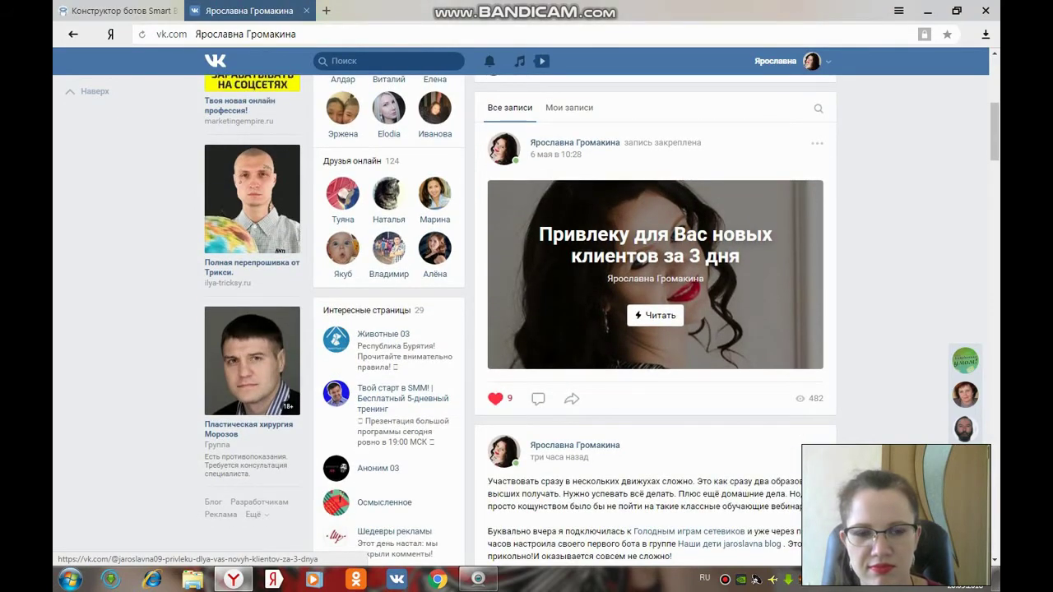
{"action": "scroll", "coordinate": [655, 329], "scroll_direction": "down", "scroll_amount": 2}
{"action": "scroll", "coordinate": [655, 329], "scroll_direction": "up", "scroll_amount": 8}
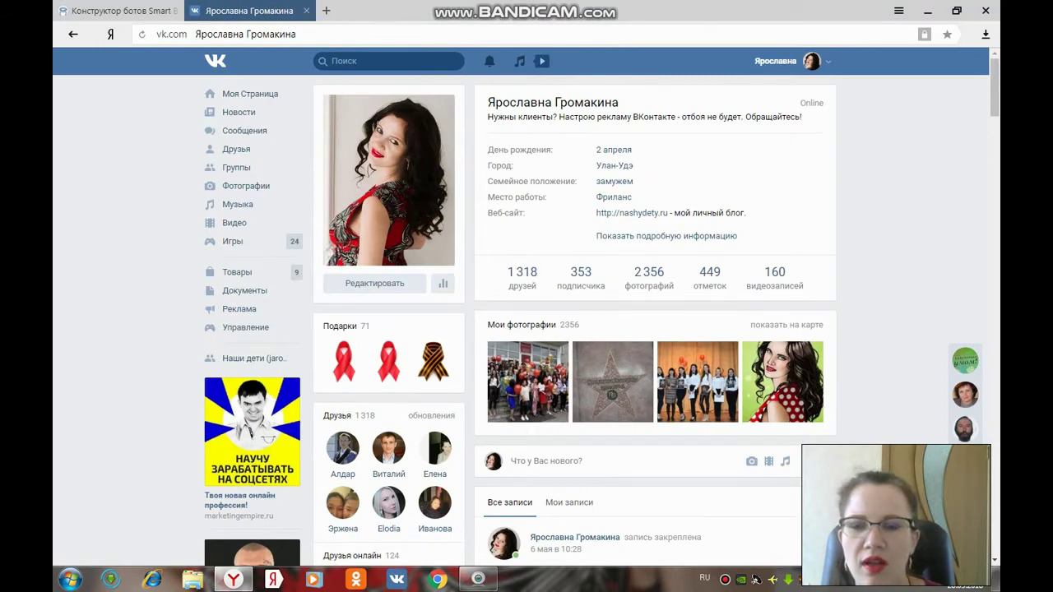
{"action": "left_click", "coordinate": [199, 34]}
{"action": "key", "text": "ctrl+c"}
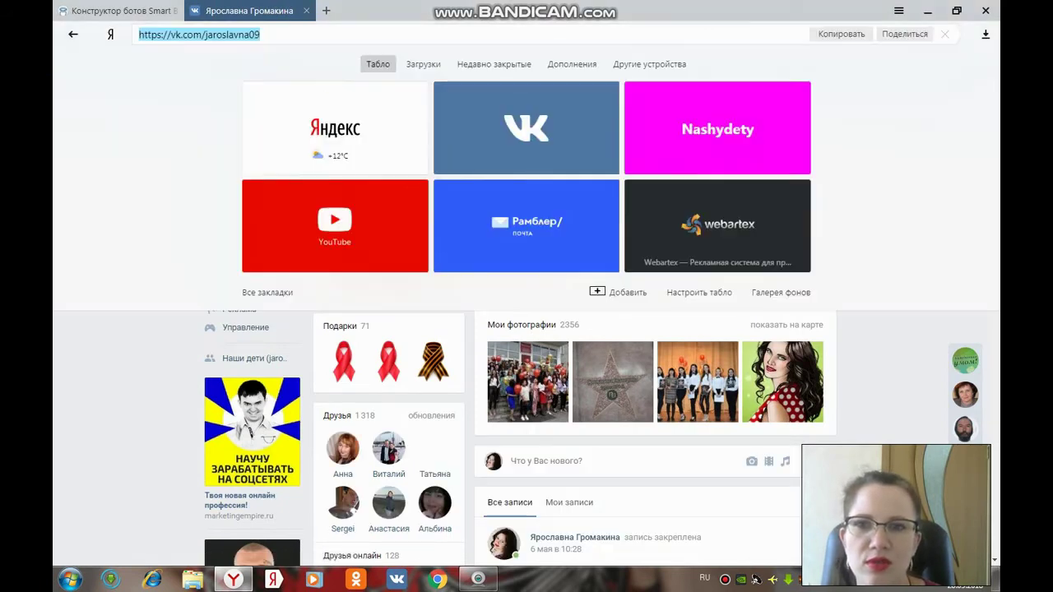
{"action": "right_click", "coordinate": [240, 34]}
{"action": "left_click", "coordinate": [272, 59]}
{"action": "left_click", "coordinate": [115, 11]}
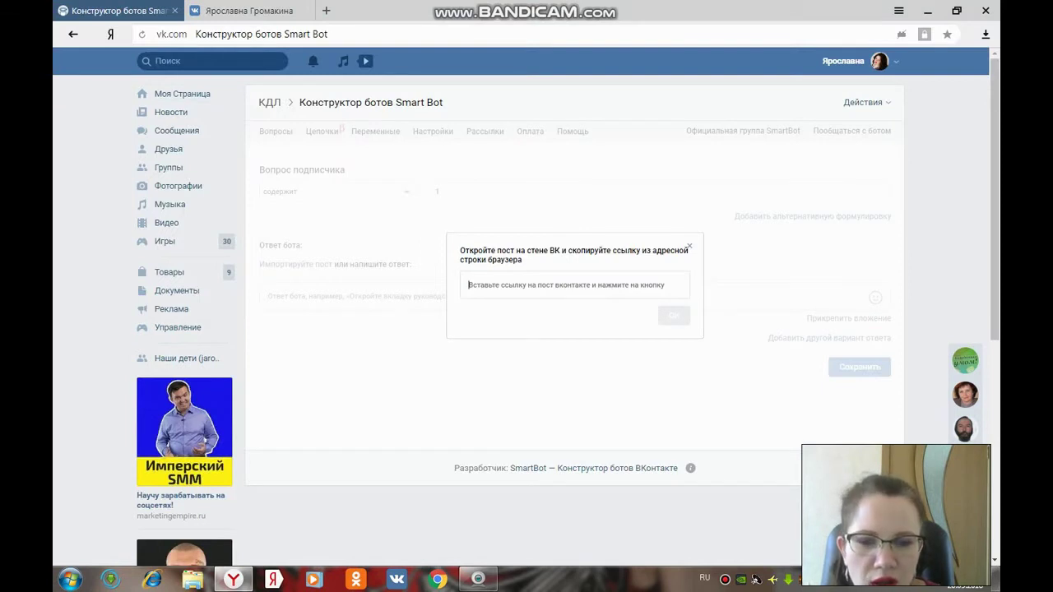
{"action": "key", "text": "Escape"}
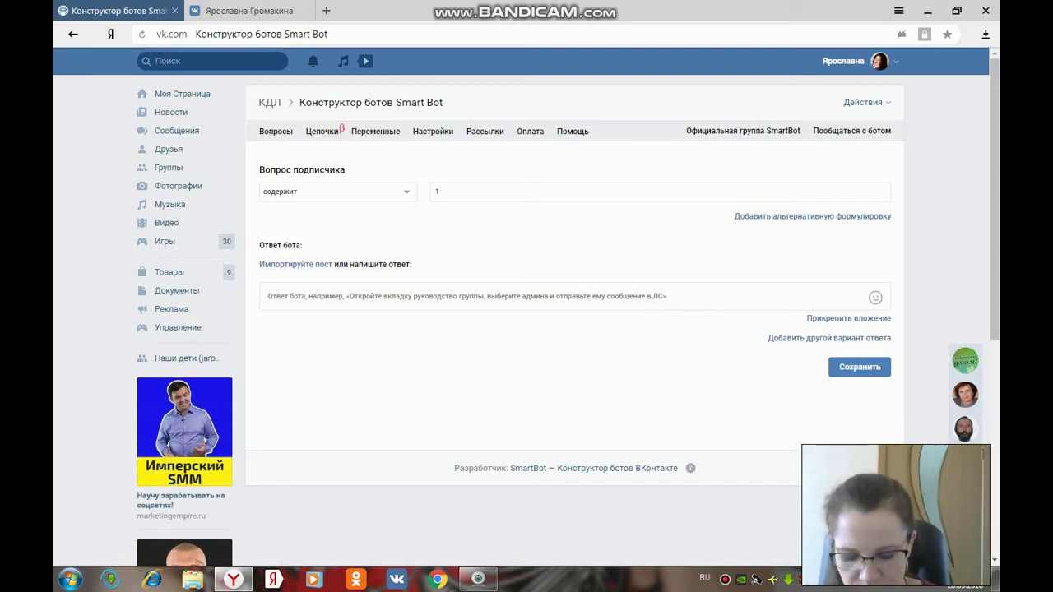
Step: Reply to '1' with a sentence linking to the author's page plus the pasted profile URL, and save
{"action": "type", "text": "Сс"}
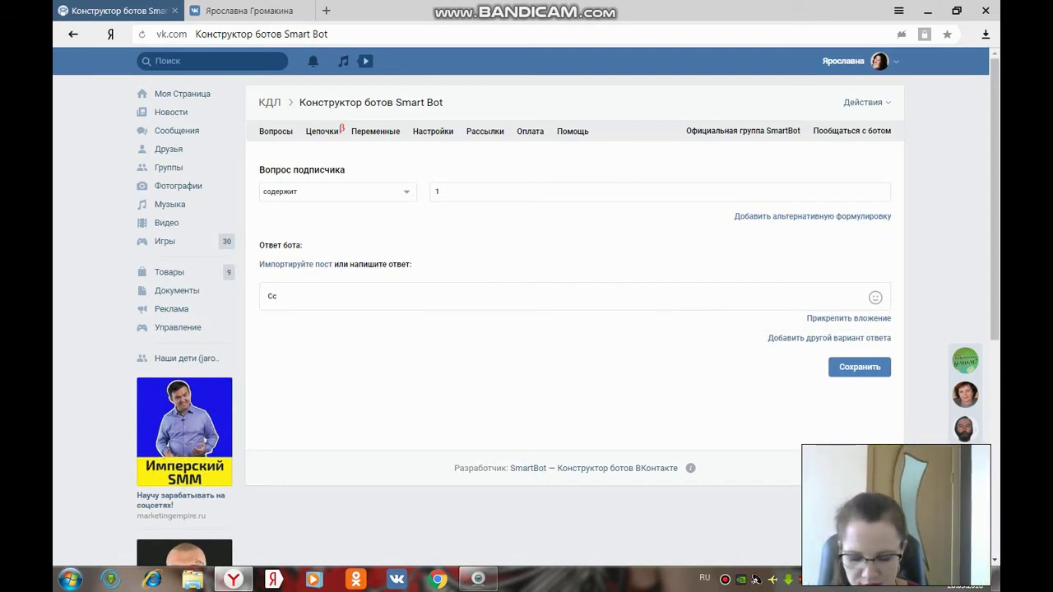
{"action": "type", "text": "ылка на стран"}
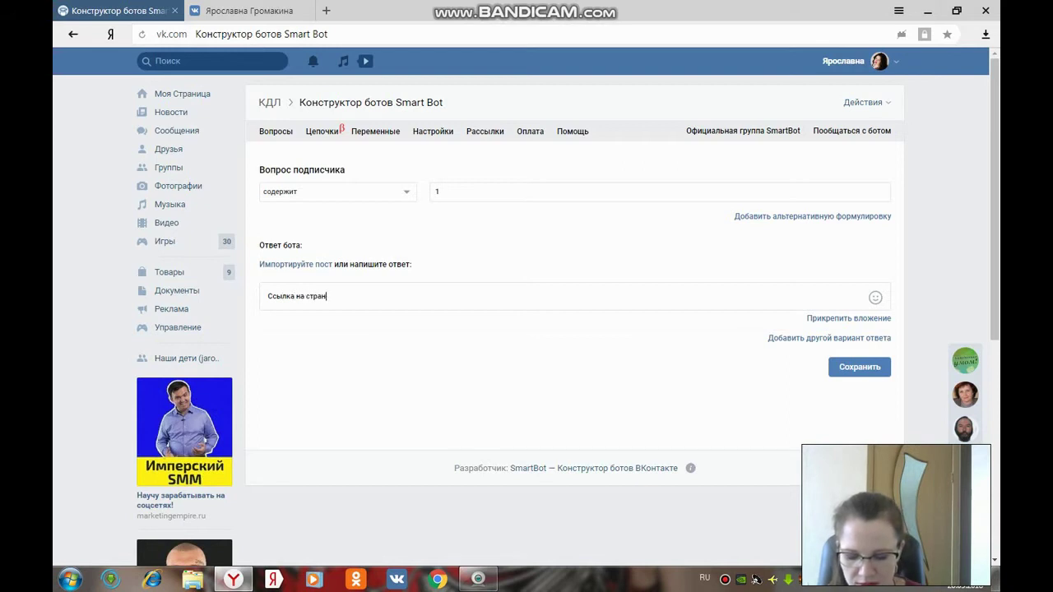
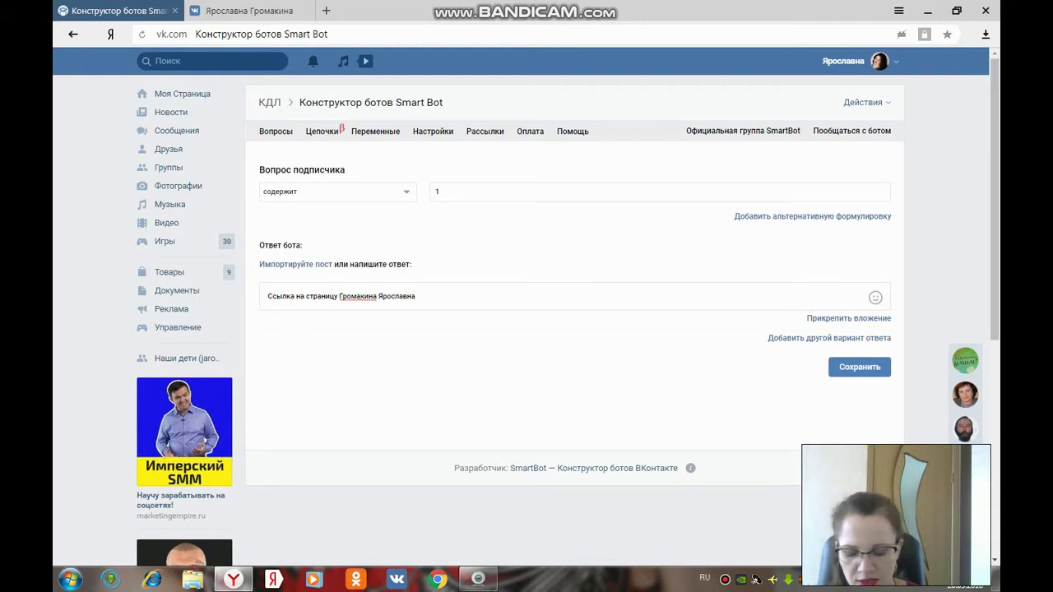
{"action": "type", "text": "здесь"}
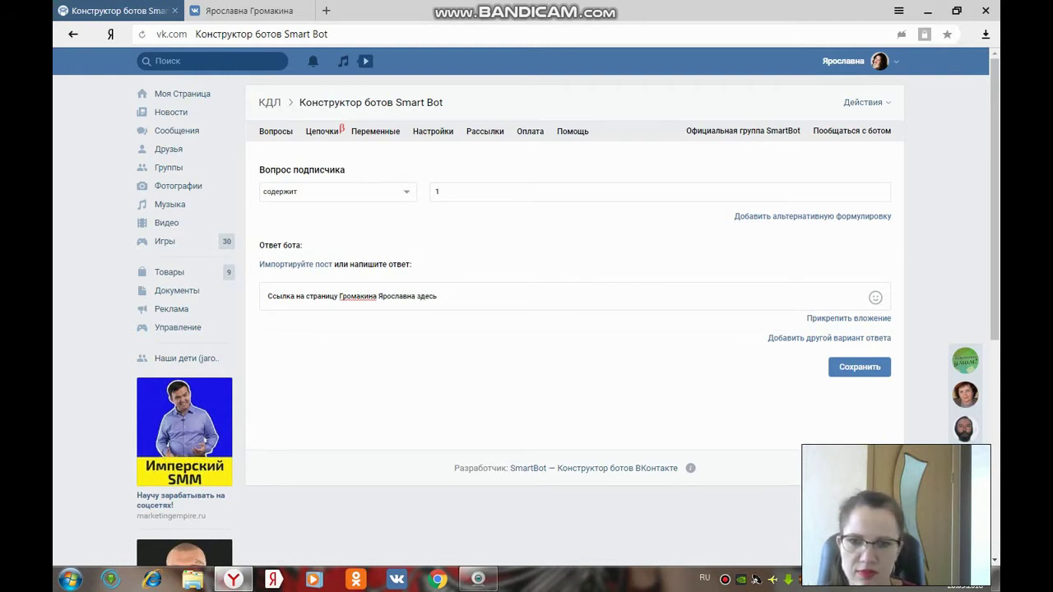
{"action": "right_click", "coordinate": [497, 291]}
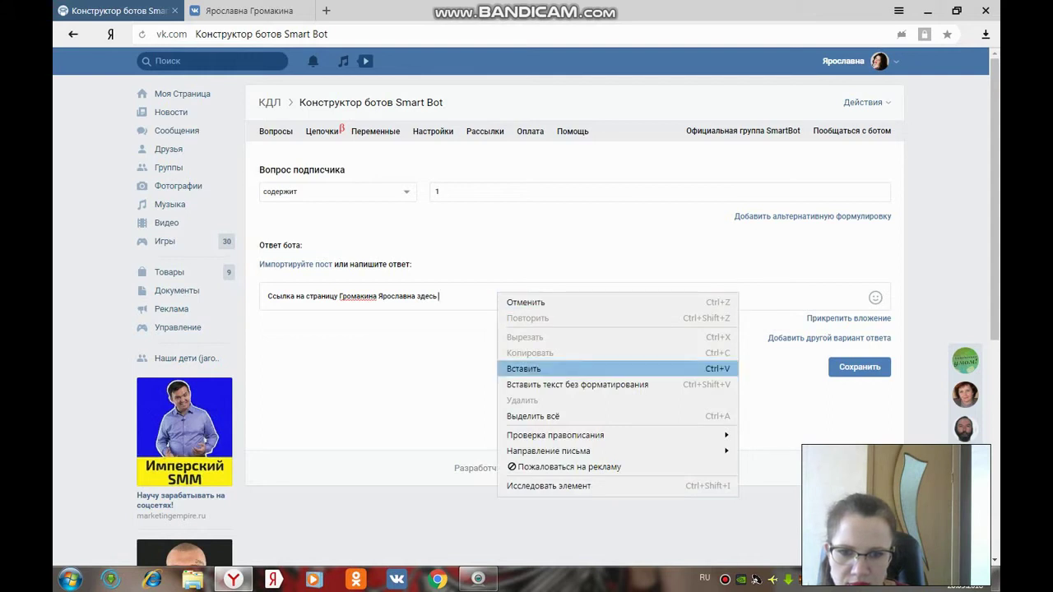
{"action": "left_click", "coordinate": [527, 369]}
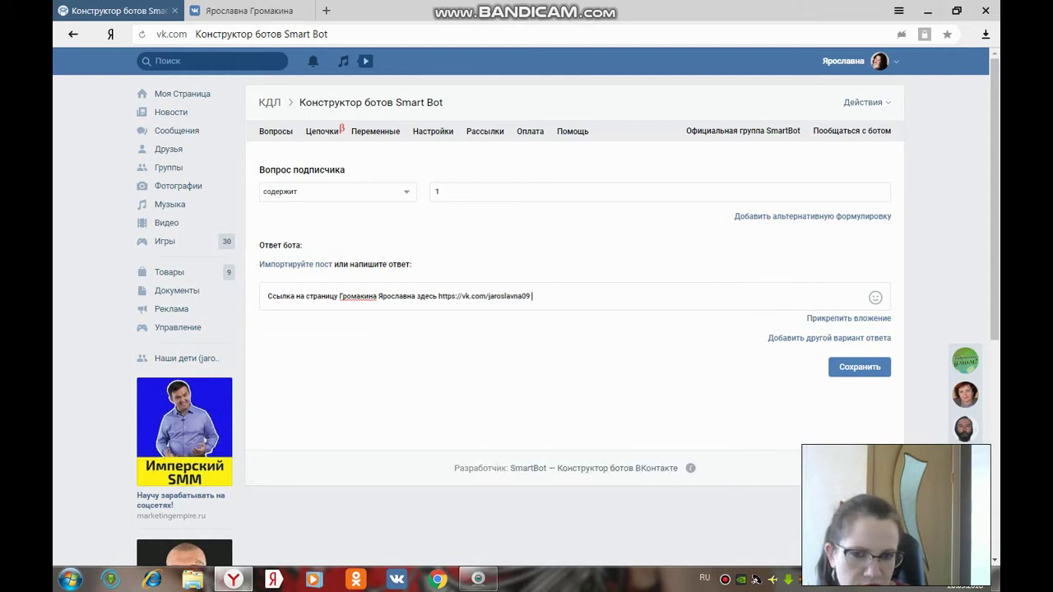
{"action": "left_click", "coordinate": [859, 367]}
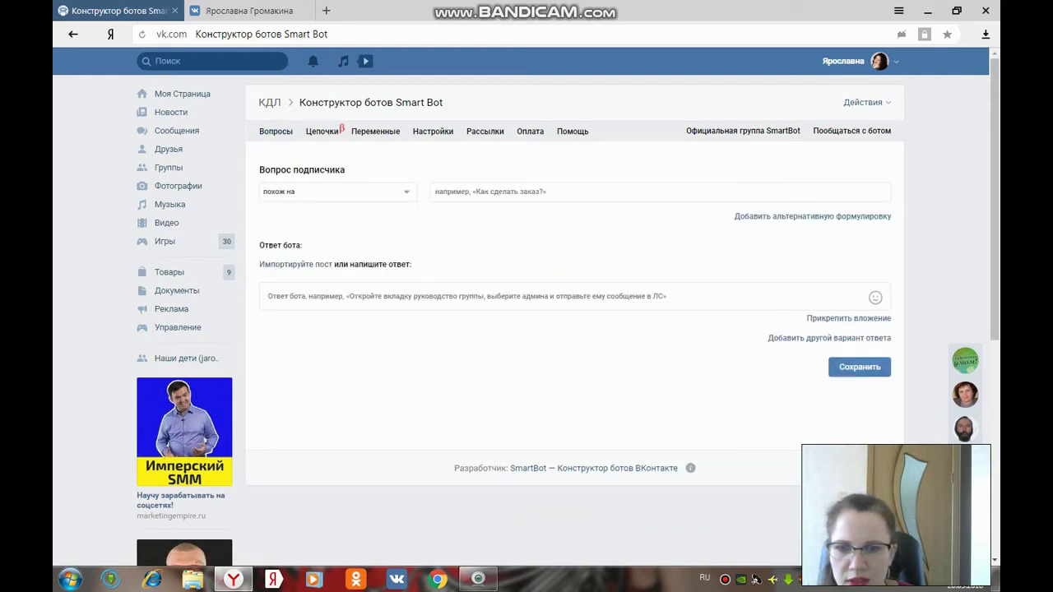
Step: Set the new question to match messages containing '2'
{"action": "left_click", "coordinate": [338, 191]}
{"action": "left_click", "coordinate": [285, 244]}
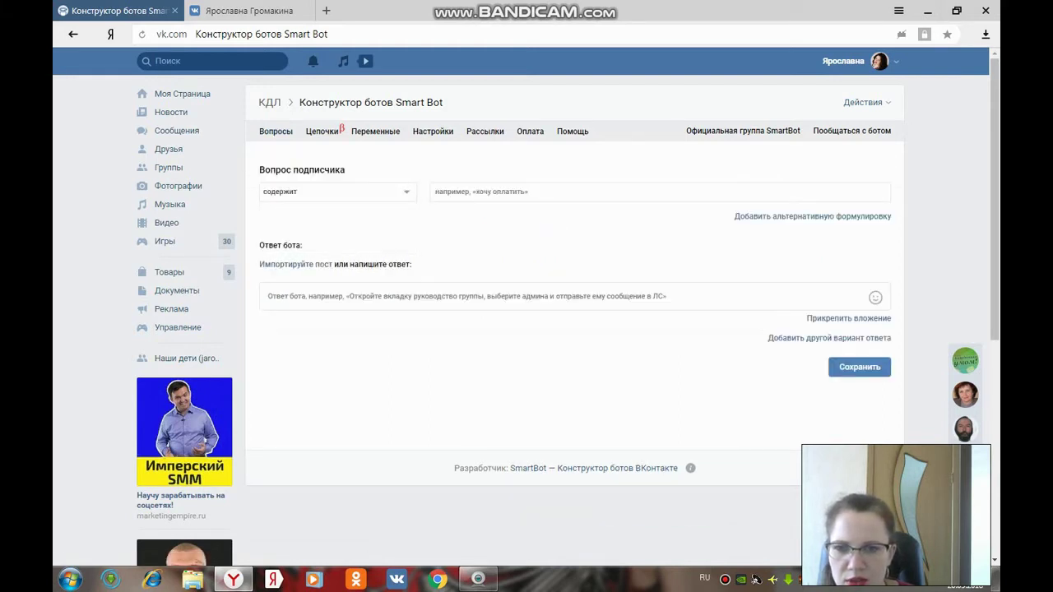
{"action": "type", "text": "2"}
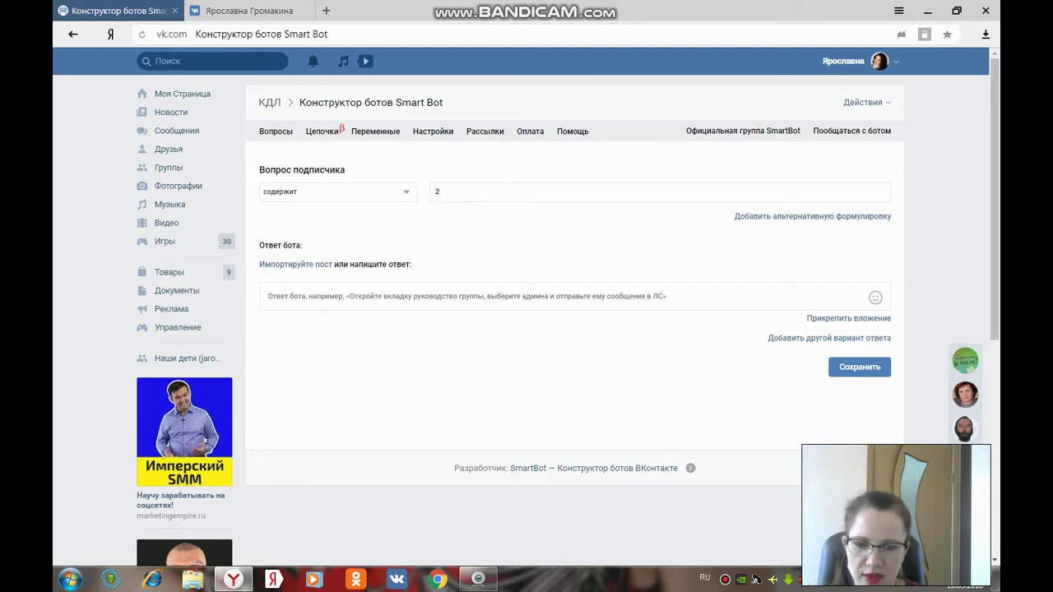
{"action": "left_click", "coordinate": [268, 297]}
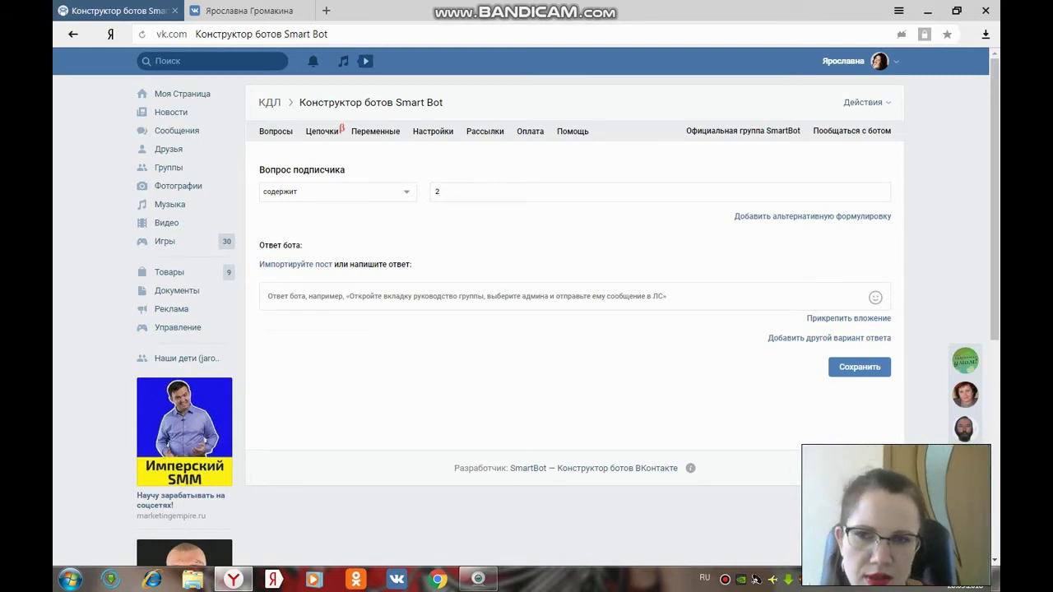
Step: Open the КДЛ community's video post in VK and copy its address
{"action": "left_click", "coordinate": [243, 10]}
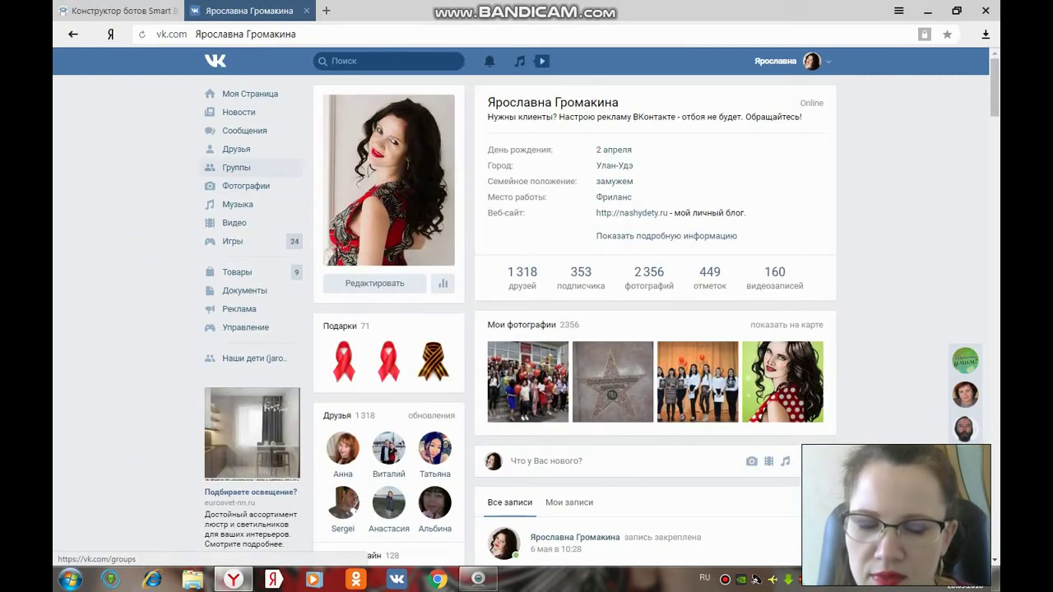
{"action": "left_click", "coordinate": [190, 163]}
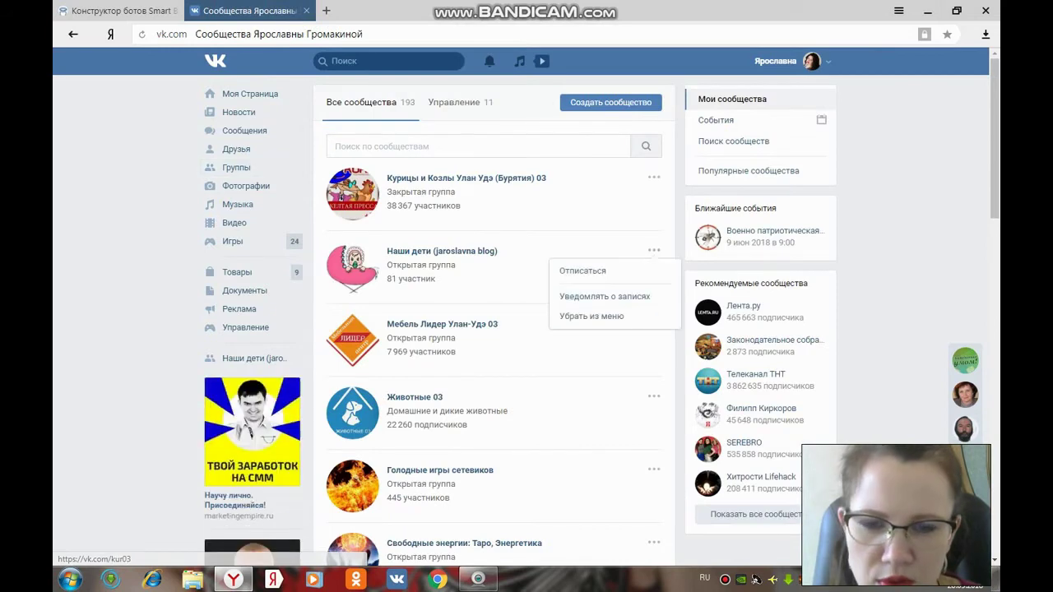
{"action": "left_click", "coordinate": [453, 102]}
{"action": "scroll", "coordinate": [493, 329], "scroll_direction": "down", "scroll_amount": 6}
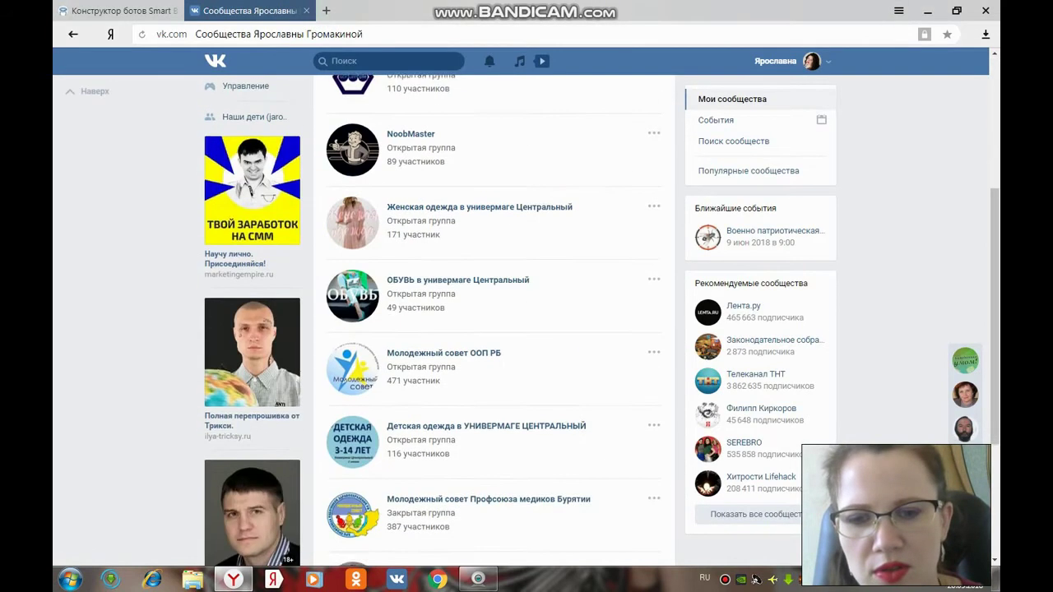
{"action": "left_click", "coordinate": [396, 351]}
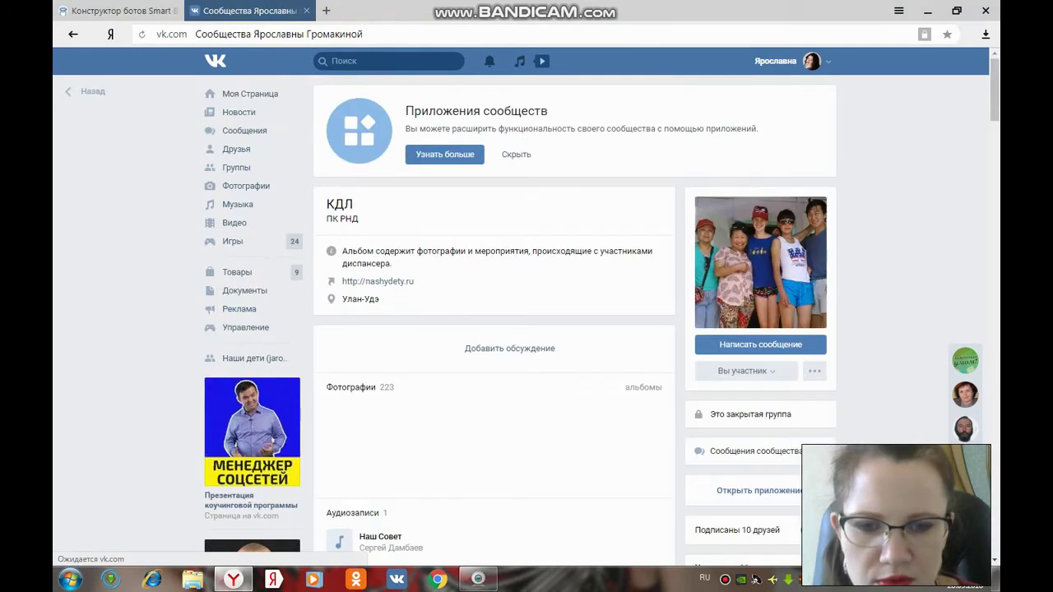
{"action": "scroll", "coordinate": [493, 329], "scroll_direction": "down", "scroll_amount": 4}
{"action": "scroll", "coordinate": [494, 329], "scroll_direction": "down", "scroll_amount": 3}
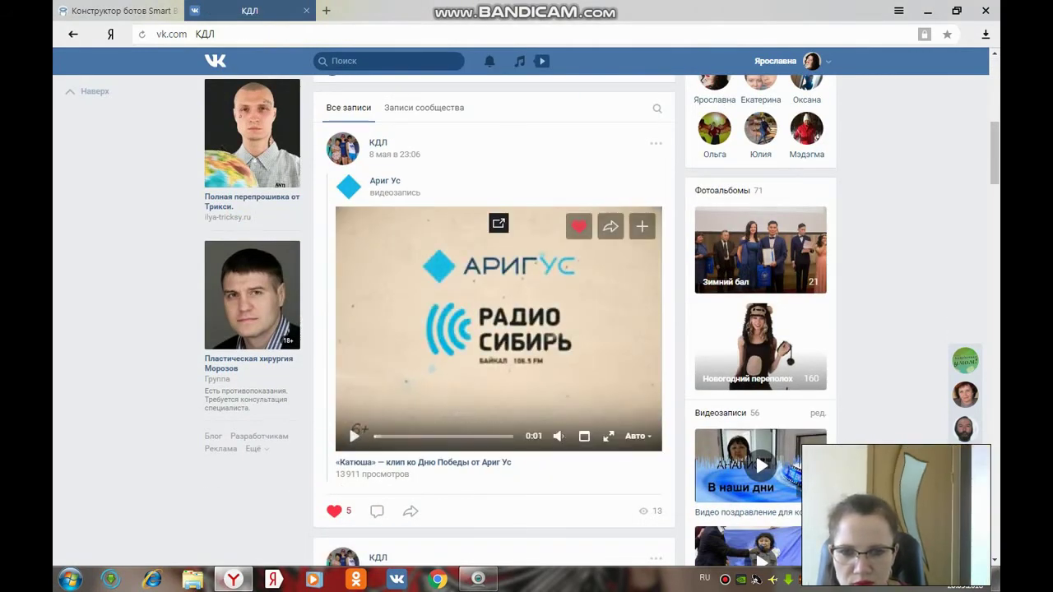
{"action": "mouse_move", "coordinate": [395, 155]}
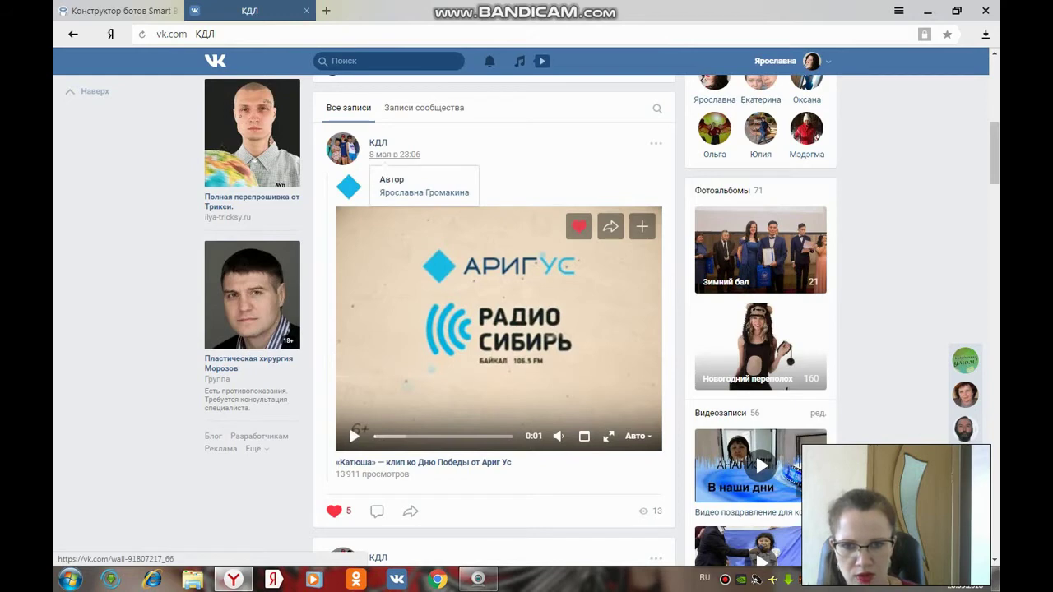
{"action": "left_click", "coordinate": [395, 154]}
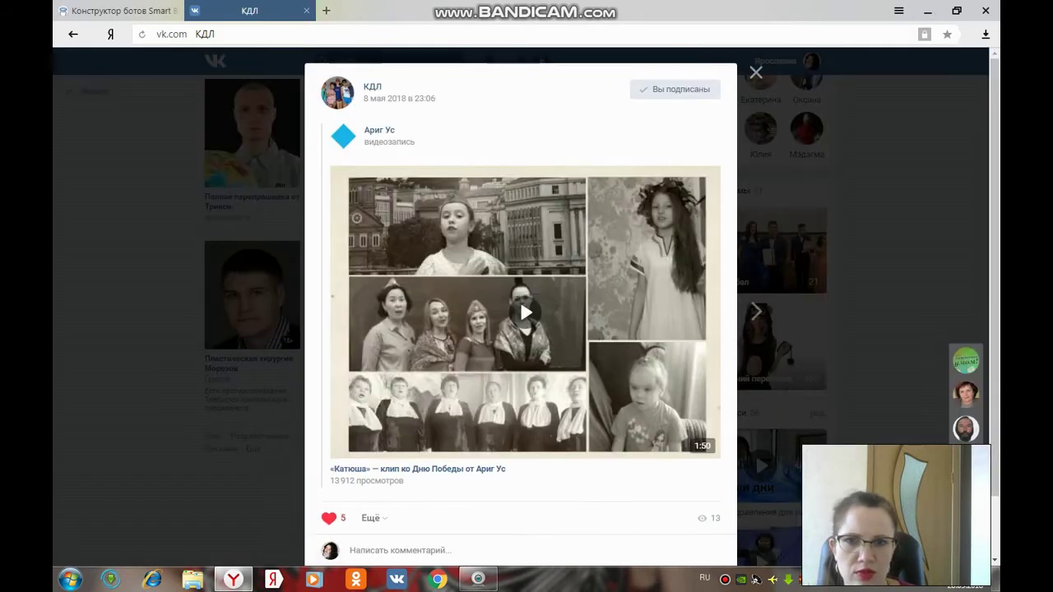
{"action": "left_click", "coordinate": [233, 33]}
{"action": "key", "text": "ctrl+c"}
{"action": "right_click", "coordinate": [293, 34]}
{"action": "left_click", "coordinate": [325, 61]}
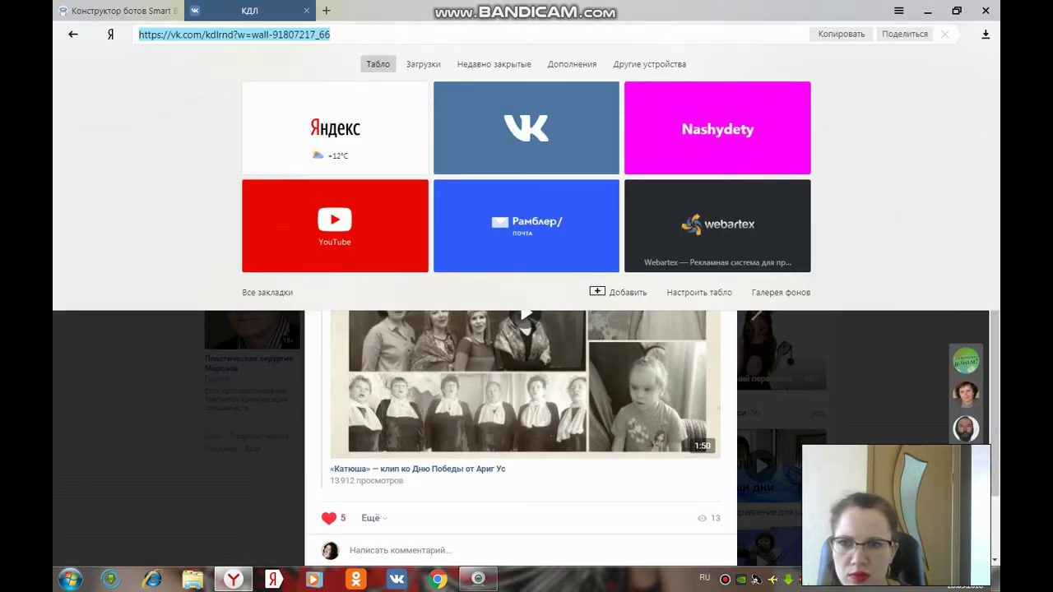
{"action": "left_click", "coordinate": [115, 11]}
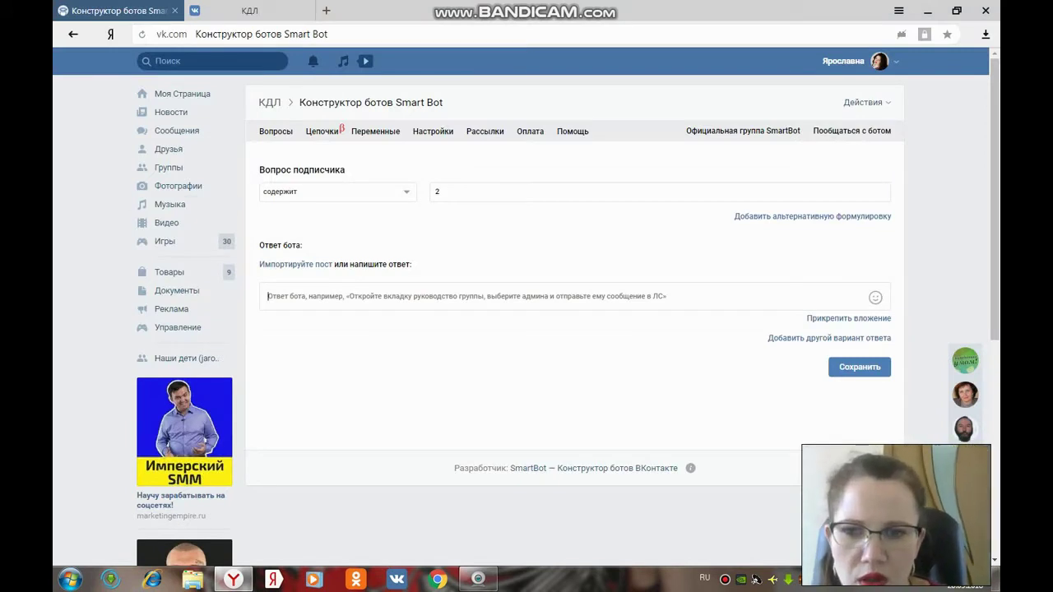
Step: Import the КДЛ video post into the reply using the pasted link
{"action": "left_click", "coordinate": [288, 264]}
{"action": "left_click", "coordinate": [519, 285]}
{"action": "right_click", "coordinate": [518, 285]}
{"action": "left_click", "coordinate": [547, 365]}
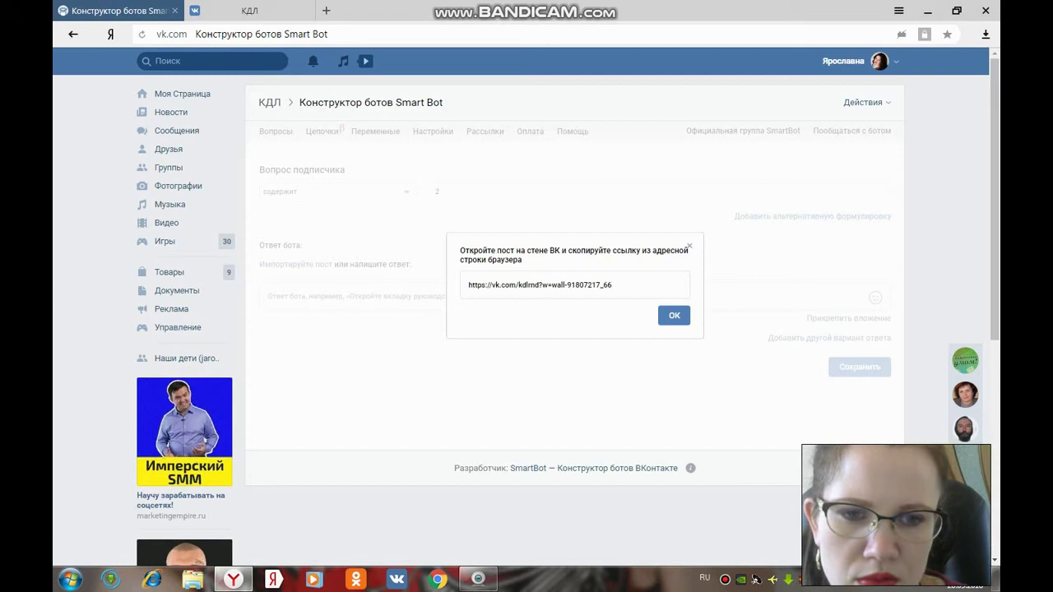
{"action": "left_click", "coordinate": [674, 315]}
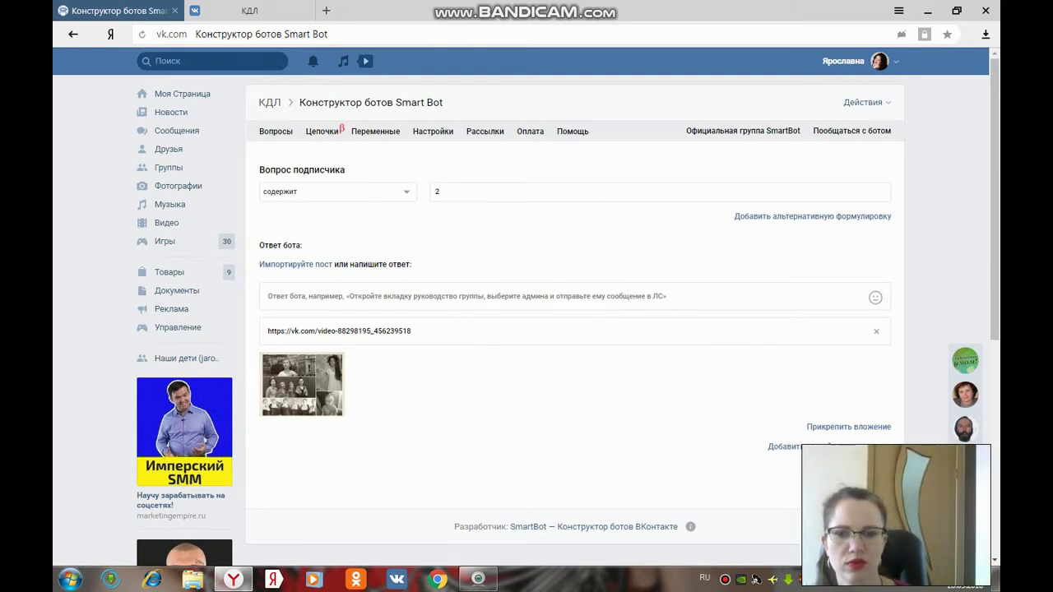
Step: Scroll through the reply to check the attached video and photo preview
{"action": "scroll", "coordinate": [576, 313], "scroll_direction": "down", "scroll_amount": 3}
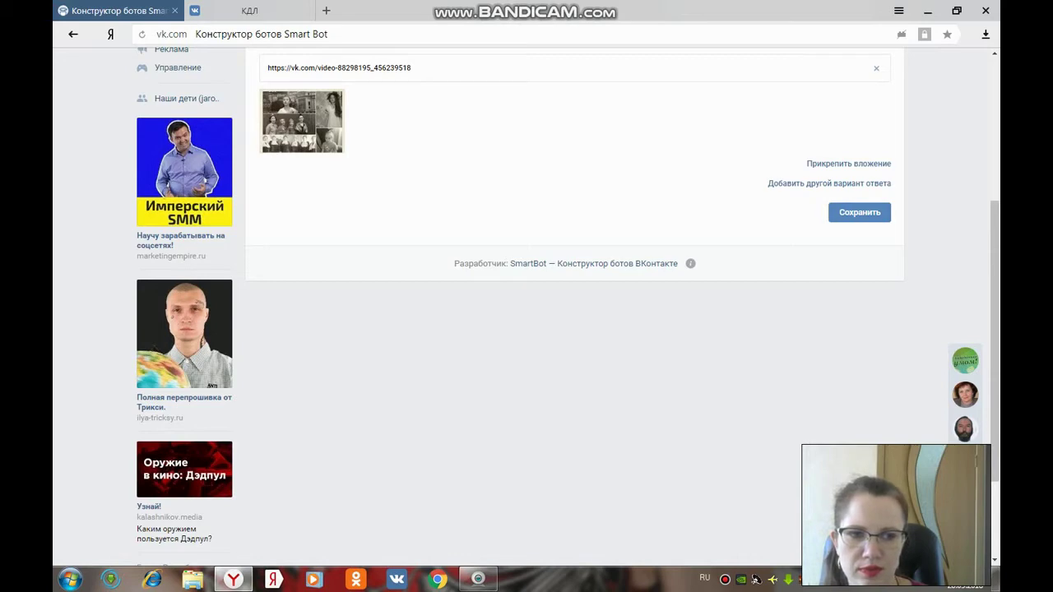
{"action": "scroll", "coordinate": [576, 313], "scroll_direction": "up", "scroll_amount": 3}
{"action": "scroll", "coordinate": [576, 313], "scroll_direction": "down", "scroll_amount": 3}
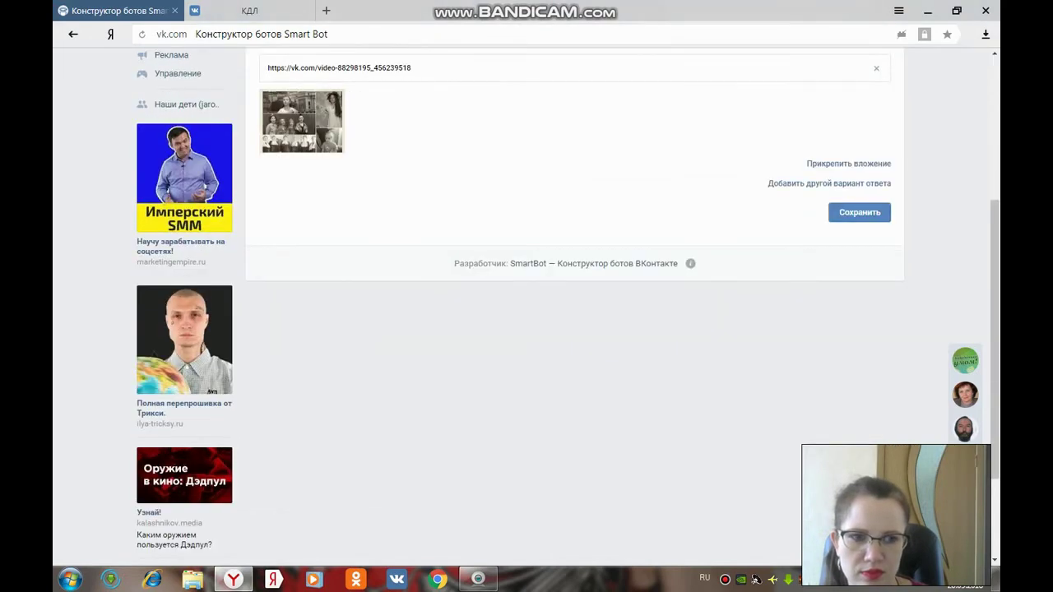
{"action": "scroll", "coordinate": [576, 313], "scroll_direction": "up", "scroll_amount": 3}
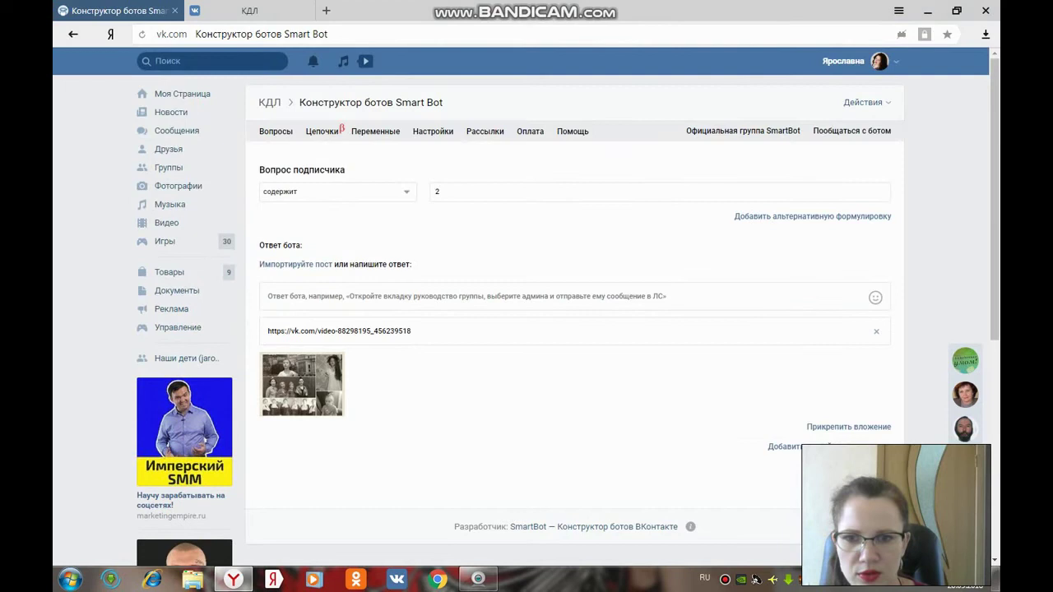
{"action": "scroll", "coordinate": [576, 313], "scroll_direction": "down", "scroll_amount": 1}
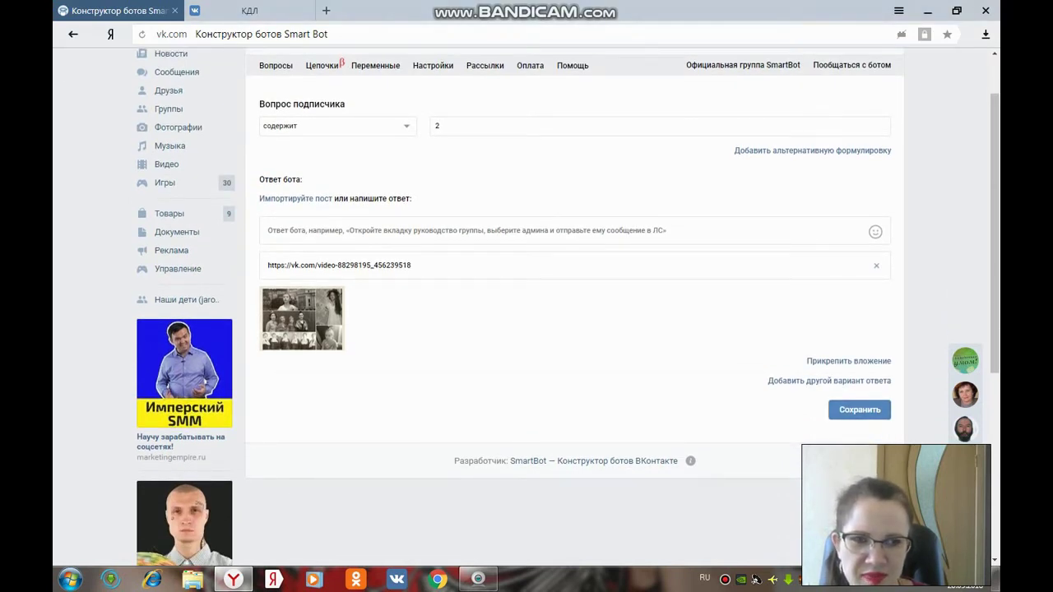
{"action": "scroll", "coordinate": [576, 312], "scroll_direction": "up", "scroll_amount": 1}
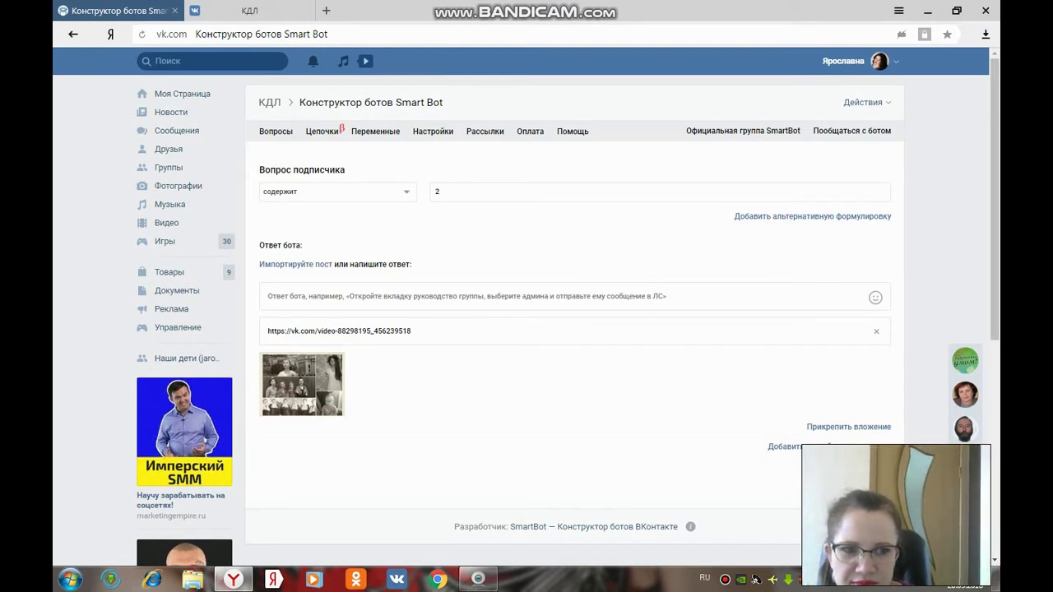
{"action": "scroll", "coordinate": [576, 312], "scroll_direction": "down", "scroll_amount": 2}
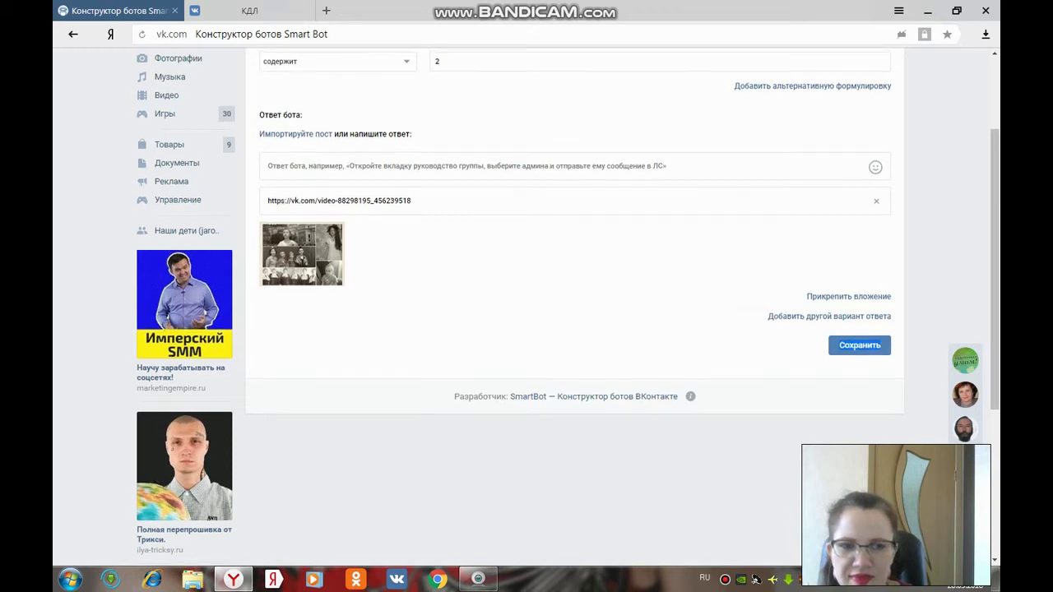
{"action": "scroll", "coordinate": [576, 329], "scroll_direction": "up", "scroll_amount": 2}
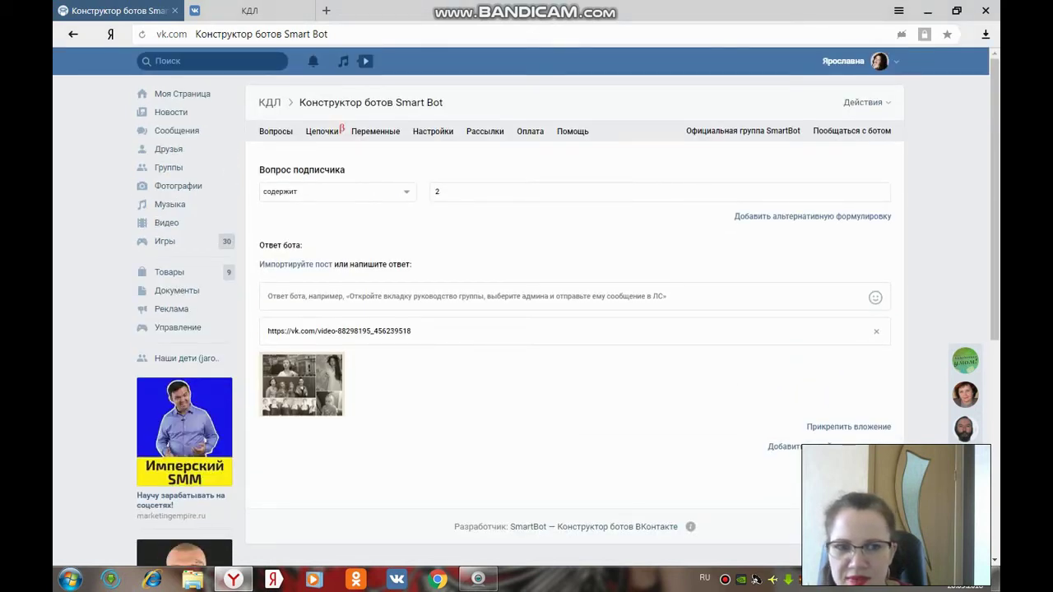
Step: Add a new 'содержит' question '2' and import the copied post link as its reply
{"action": "left_click", "coordinate": [275, 131]}
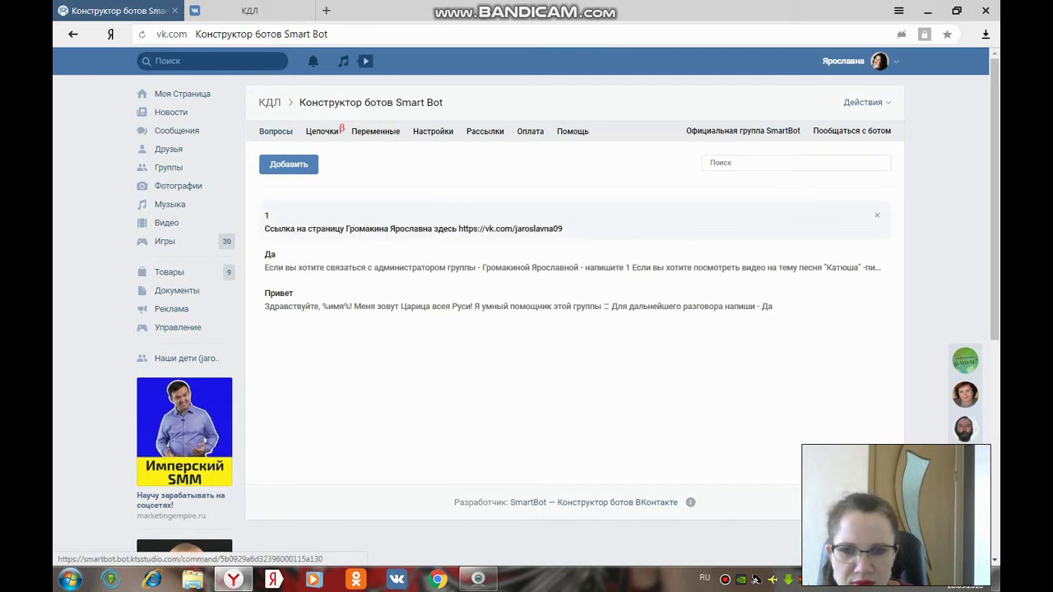
{"action": "left_click", "coordinate": [289, 164]}
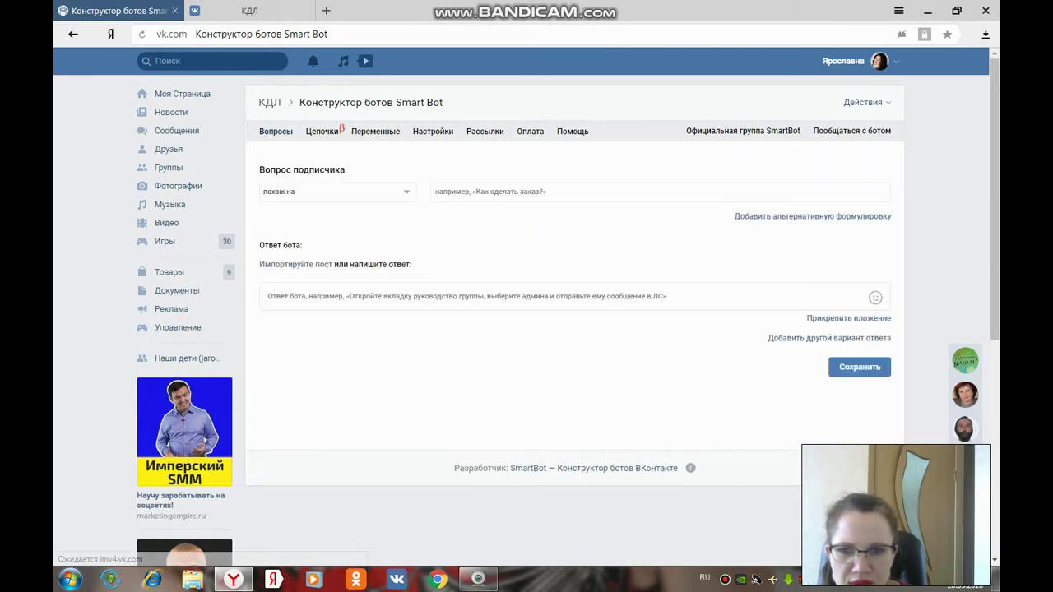
{"action": "left_click", "coordinate": [338, 192]}
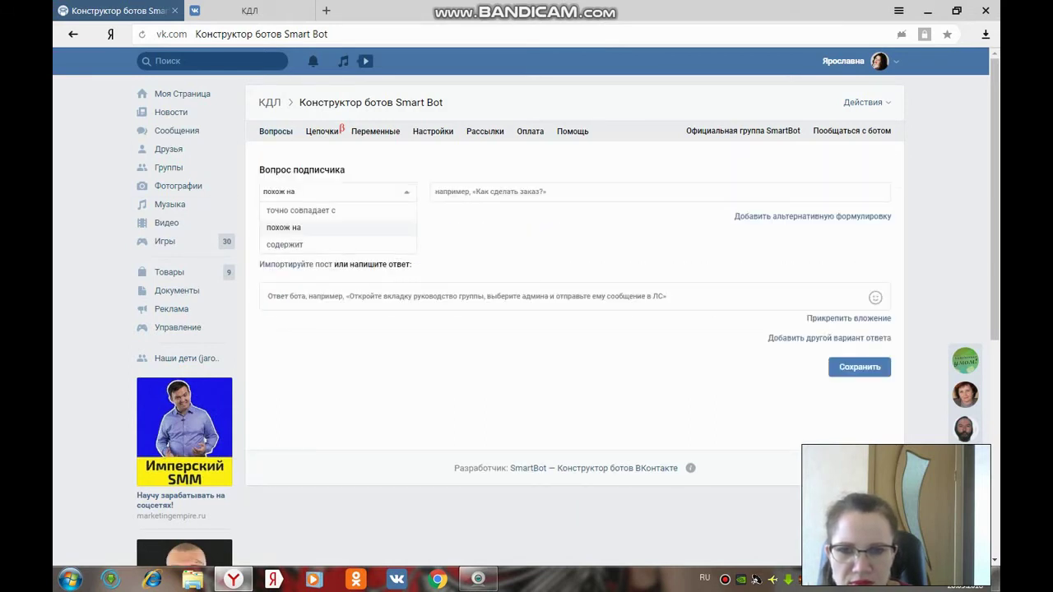
{"action": "left_click", "coordinate": [280, 245]}
{"action": "type", "text": "2"}
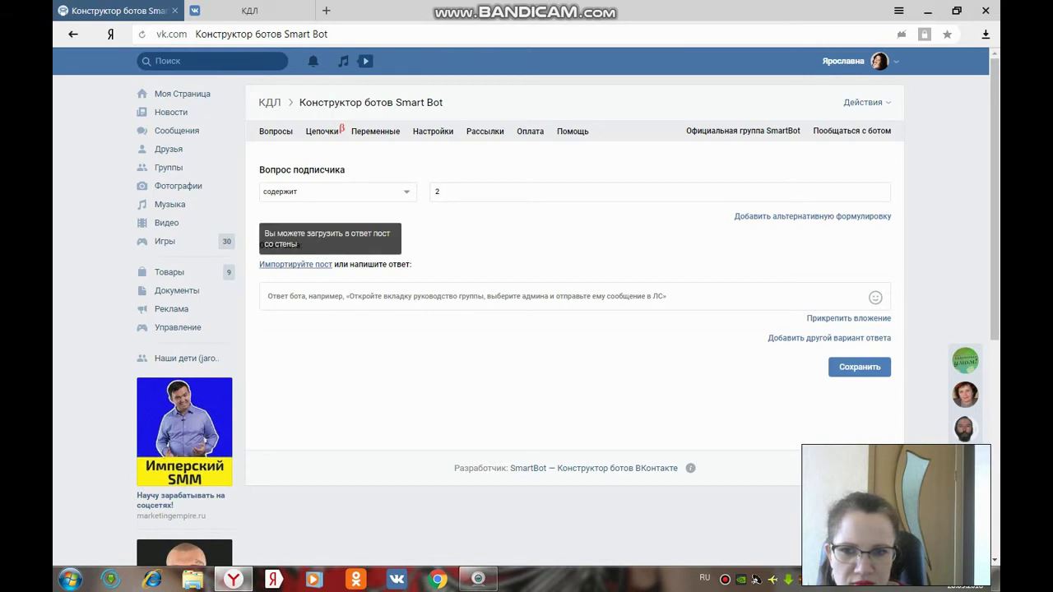
{"action": "left_click", "coordinate": [295, 264]}
{"action": "right_click", "coordinate": [483, 285]}
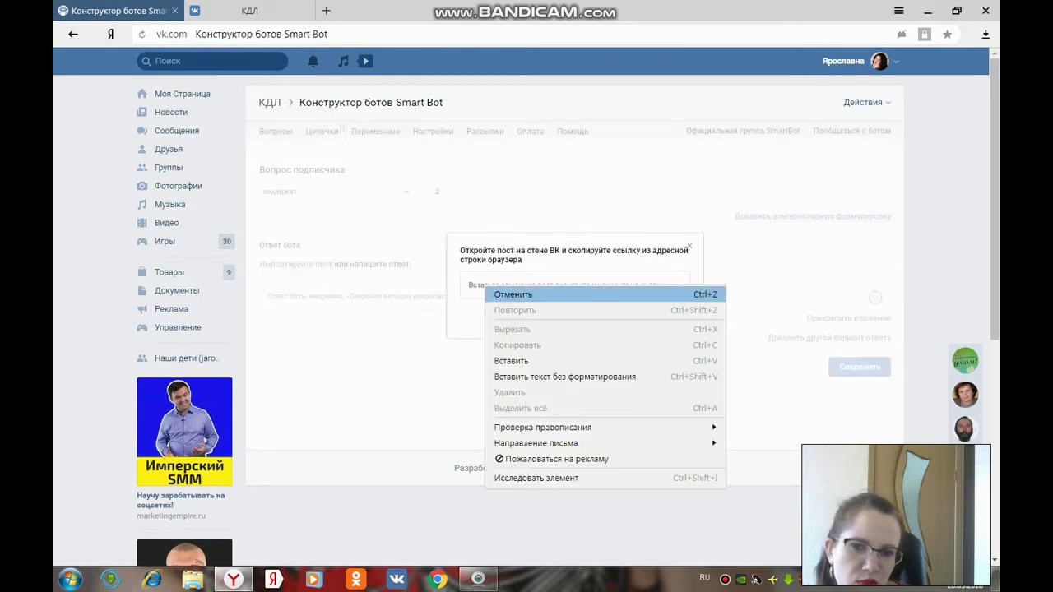
{"action": "left_click", "coordinate": [514, 359]}
{"action": "key", "text": "Return"}
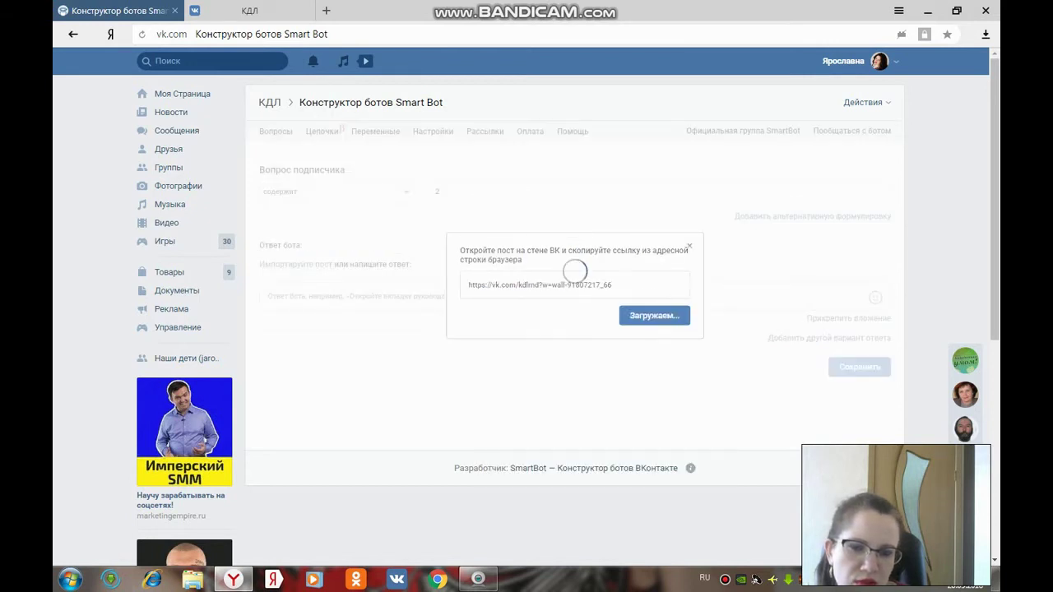
Step: Save question 2, then correct its reply text to 'Катюша'
{"action": "scroll", "coordinate": [527, 329], "scroll_direction": "down", "scroll_amount": 3}
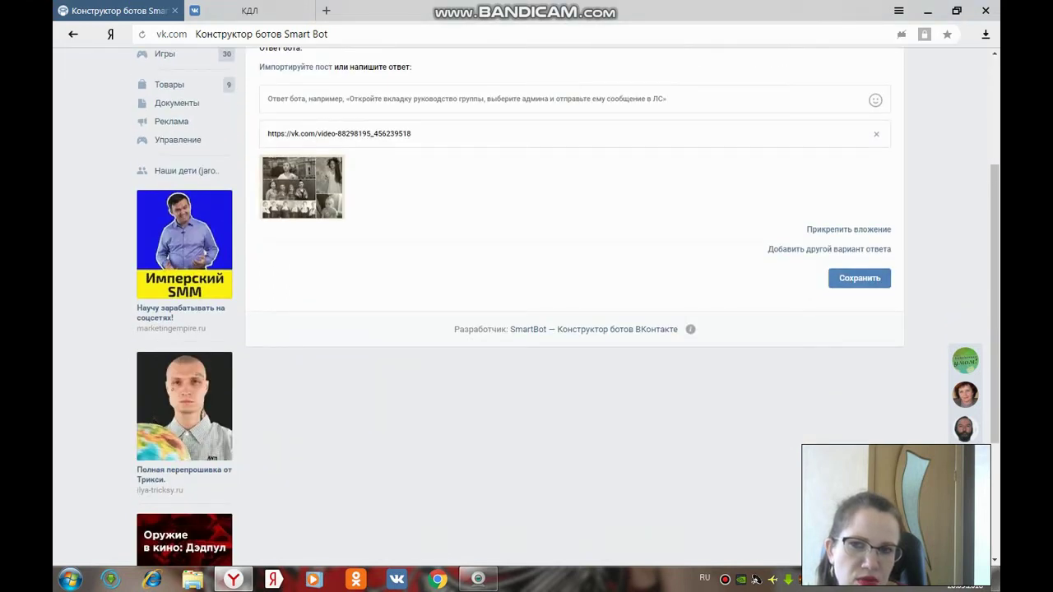
{"action": "type", "text": "шдшд"}
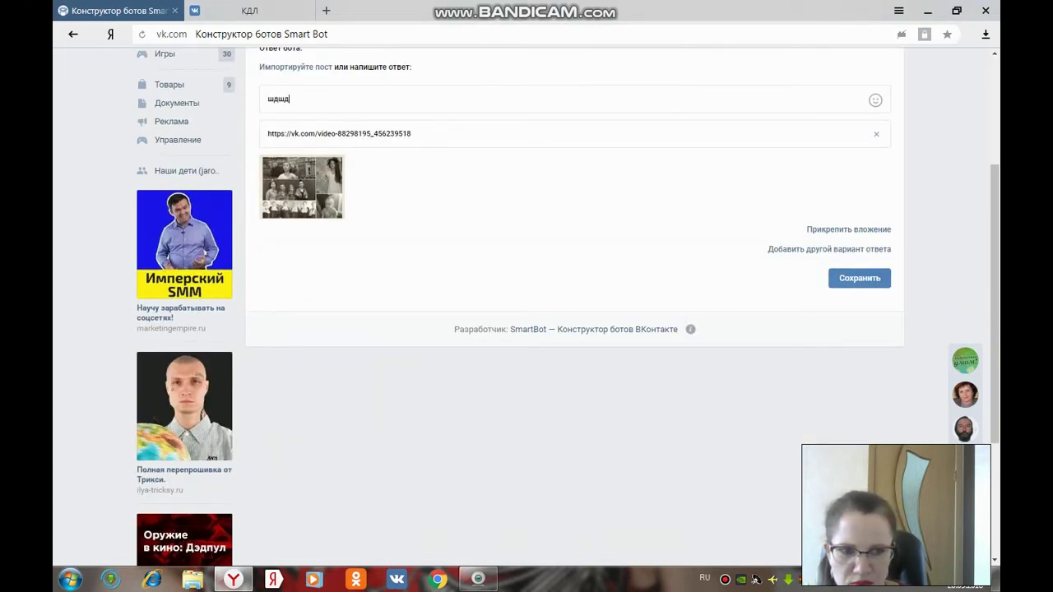
{"action": "key", "text": "Return"}
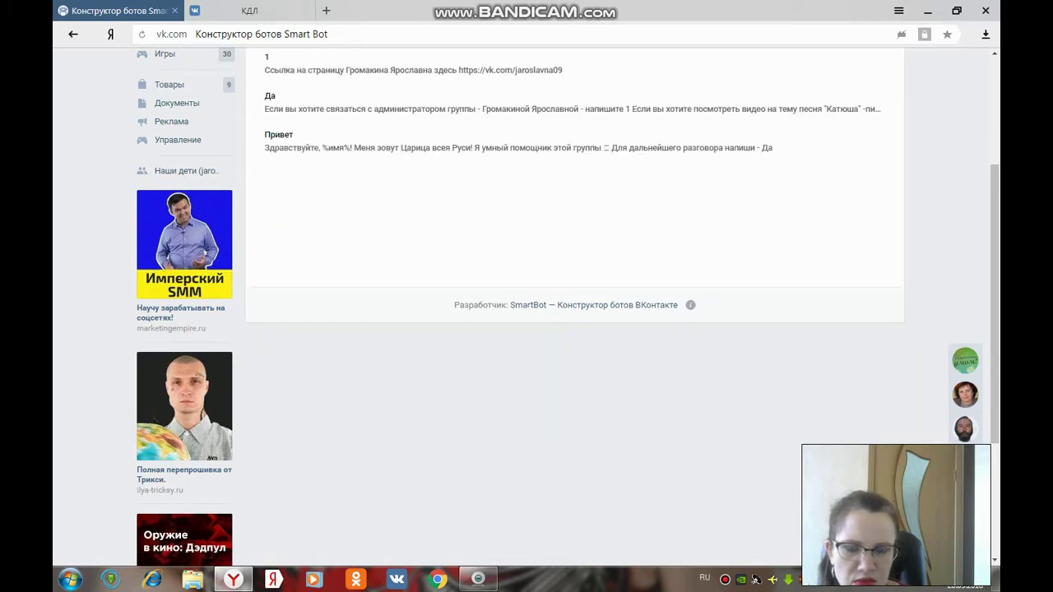
{"action": "scroll", "coordinate": [527, 296], "scroll_direction": "up", "scroll_amount": 3}
{"action": "left_click", "coordinate": [280, 220]}
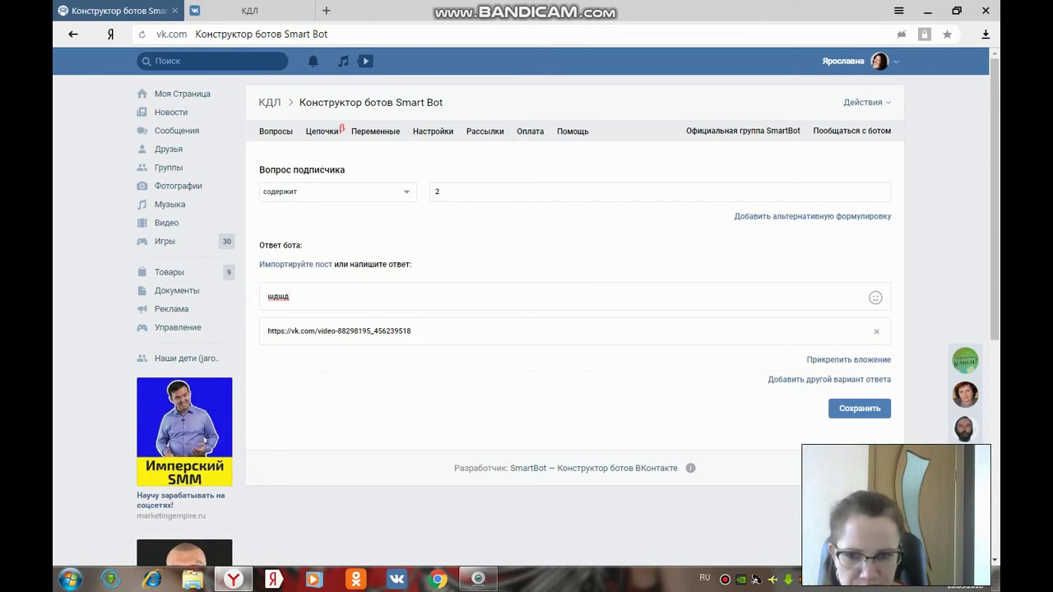
{"action": "key", "text": "BackSpace"}
{"action": "key", "text": "BackSpace"}
{"action": "key", "text": "BackSpace"}
{"action": "key", "text": "BackSpace"}
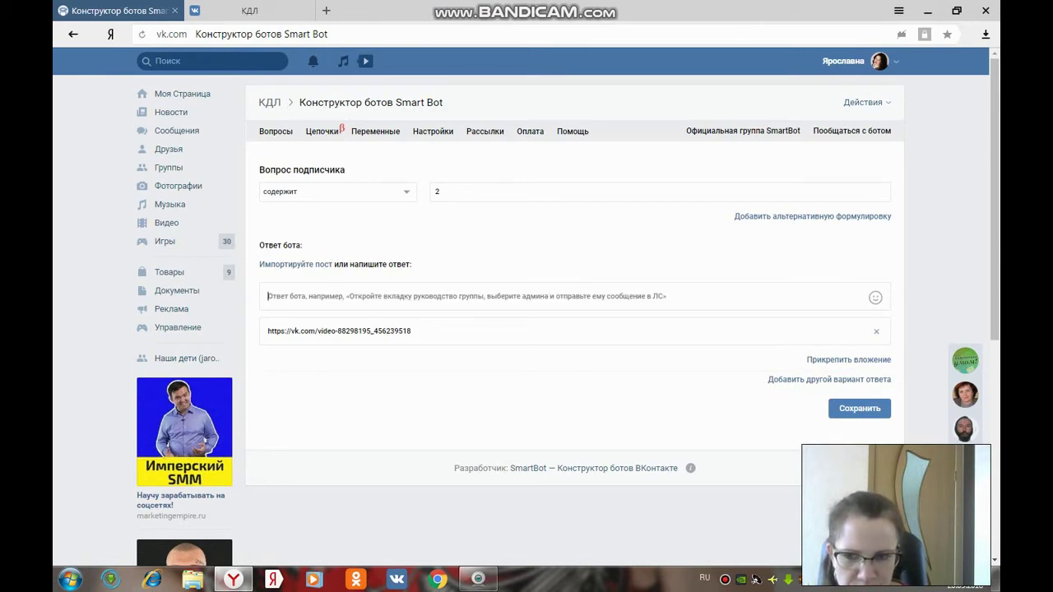
{"action": "type", "text": "Ка"}
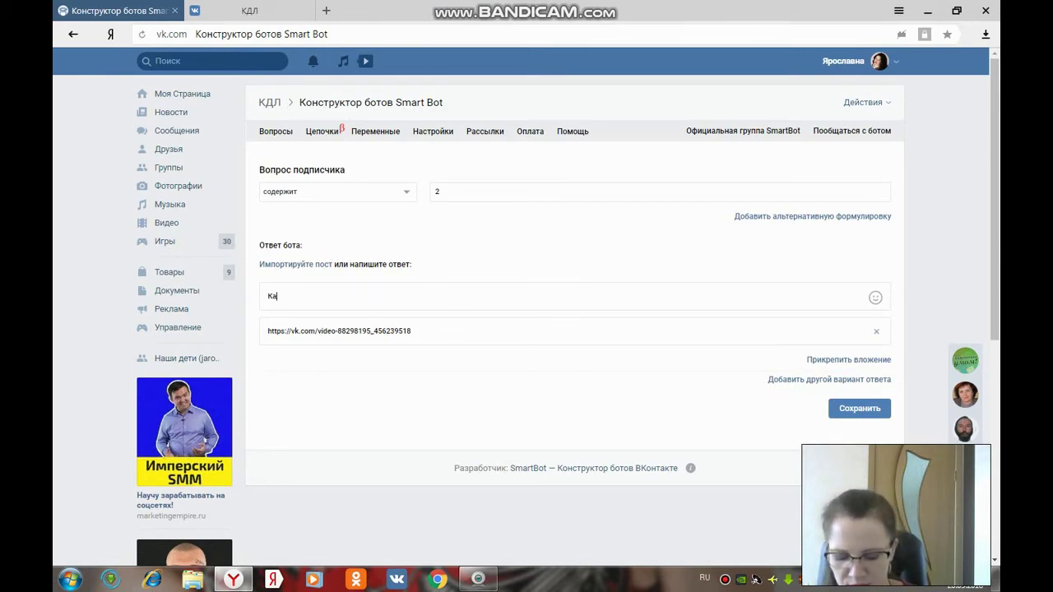
{"action": "type", "text": "тюща"}
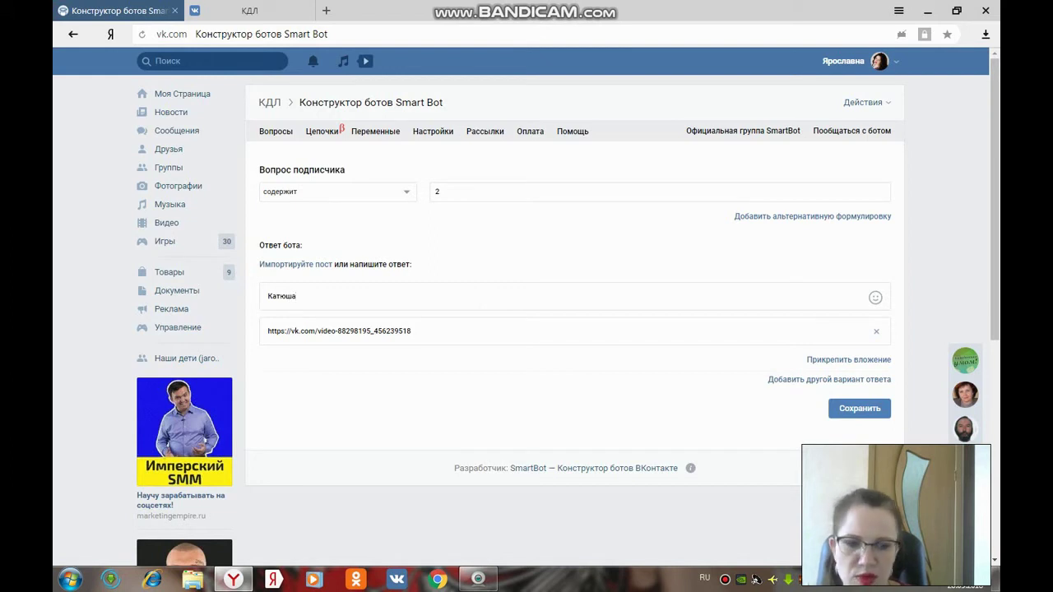
{"action": "key", "text": "Return"}
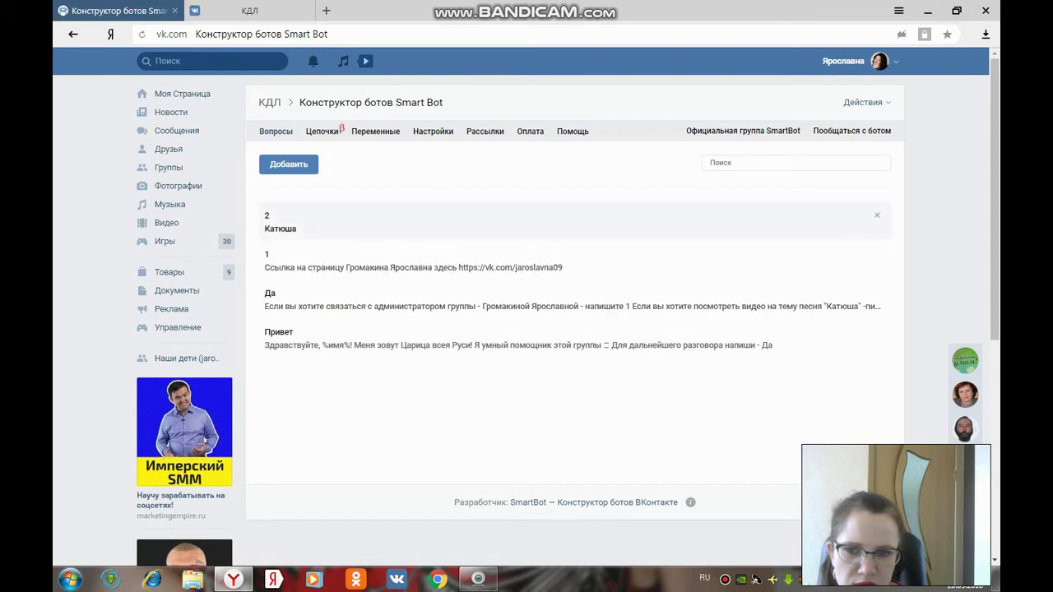
Step: Extend the reply to 'Катюша по ссылке' followed by the pasted wall post link
{"action": "left_click", "coordinate": [280, 229]}
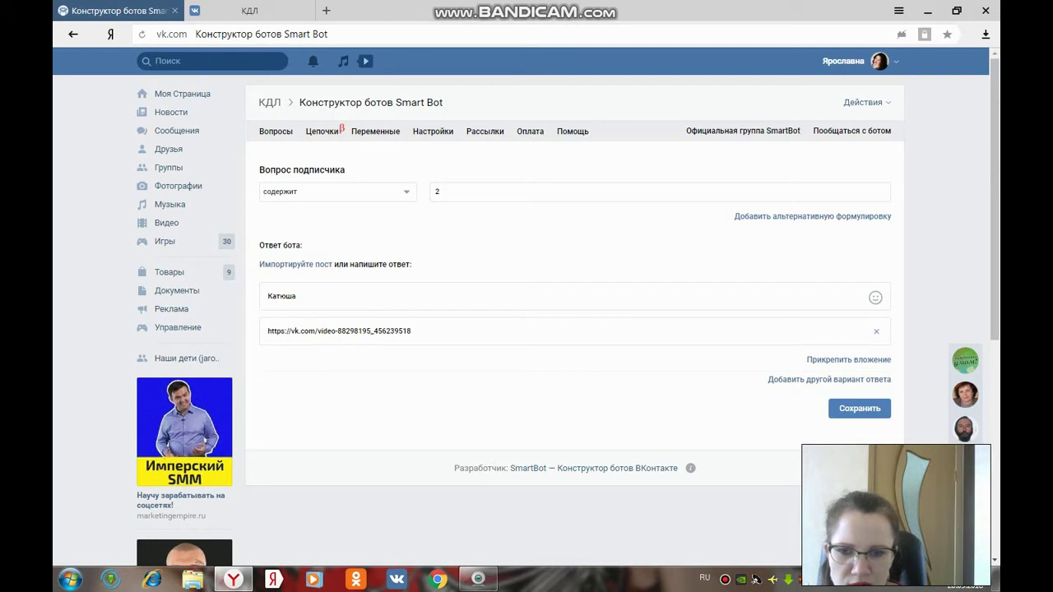
{"action": "type", "text": "по"}
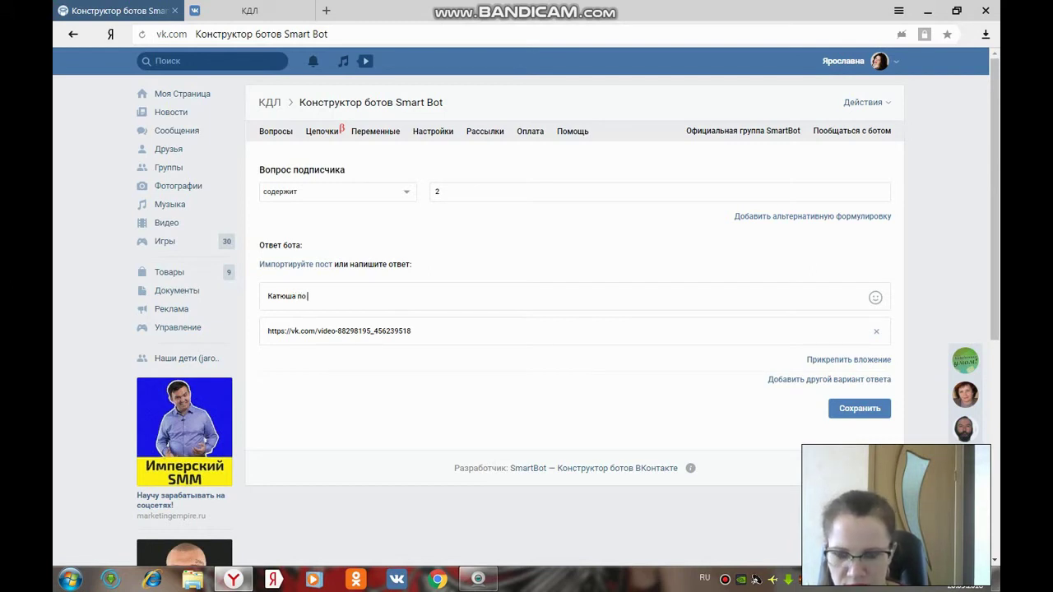
{"action": "type", "text": " ссылке"}
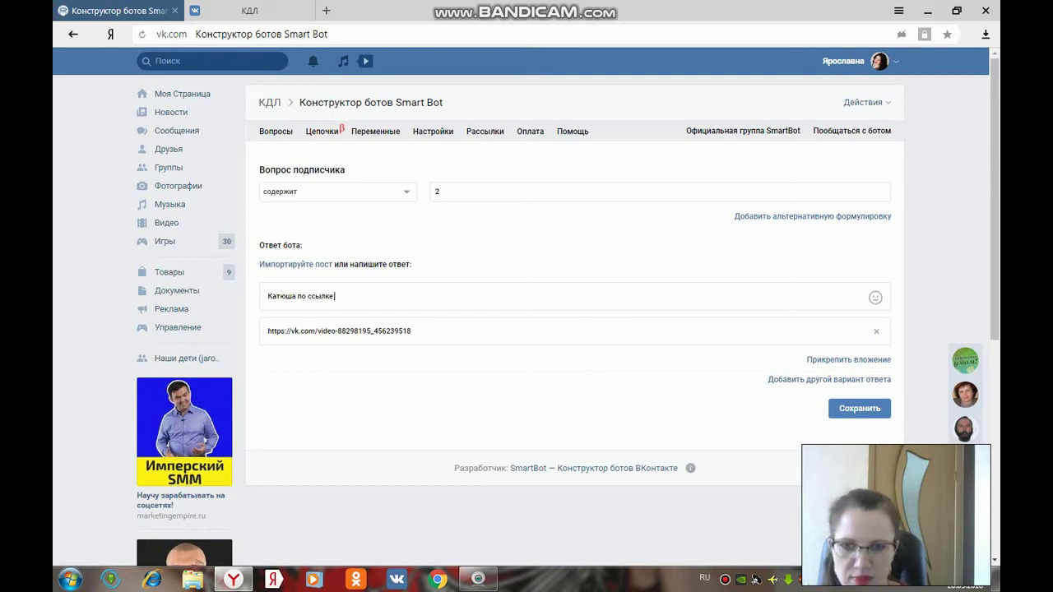
{"action": "right_click", "coordinate": [382, 297]}
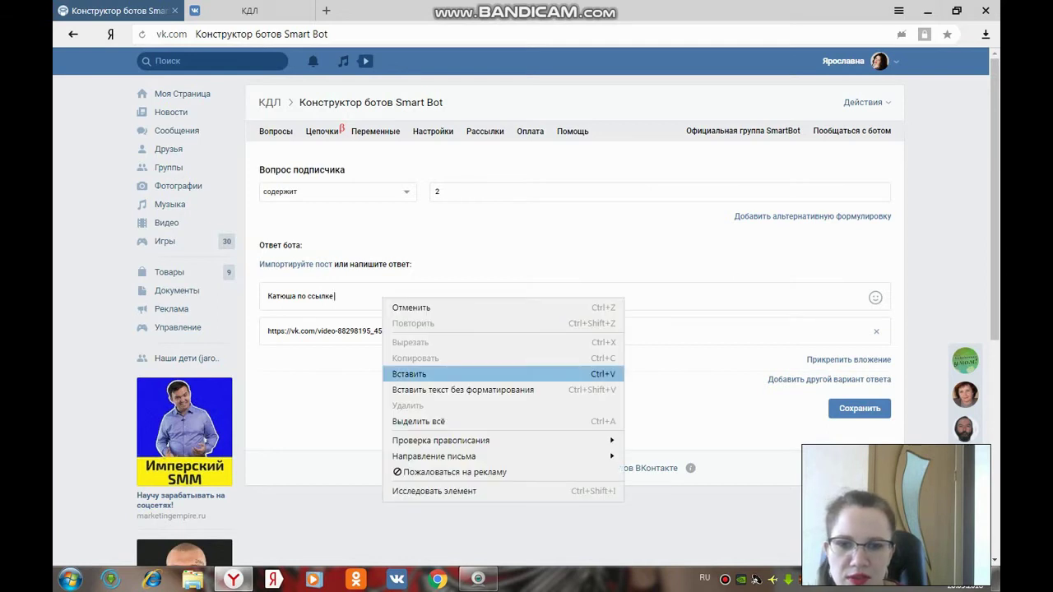
{"action": "left_click", "coordinate": [428, 374]}
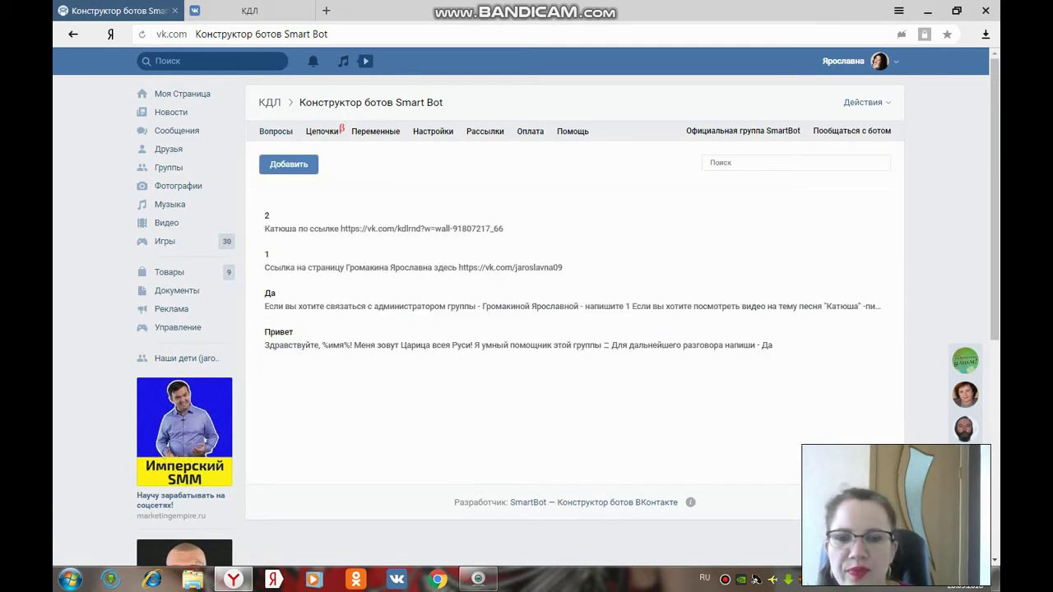
{"action": "left_click", "coordinate": [329, 344]}
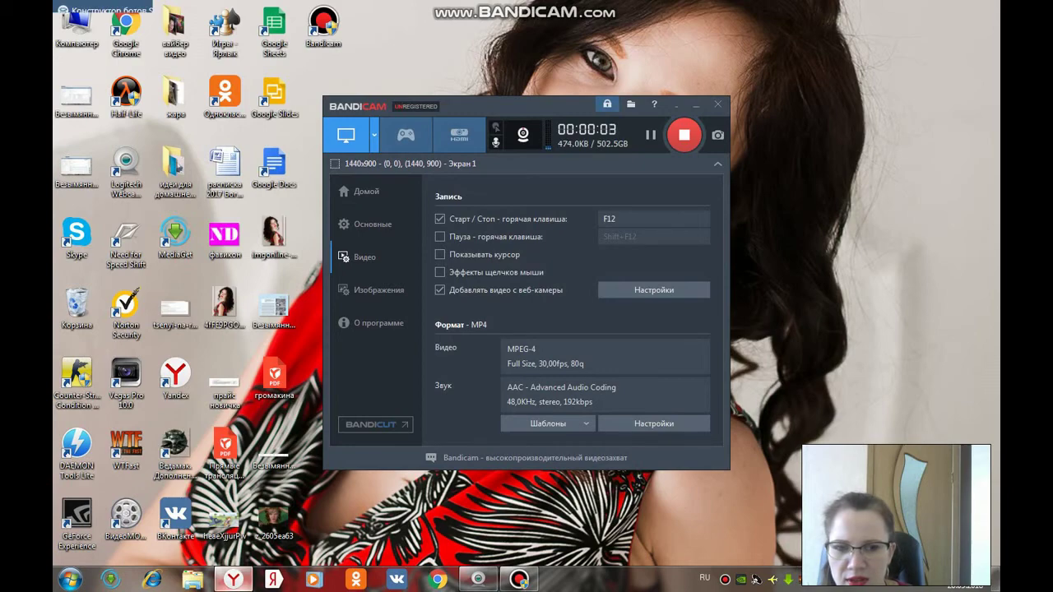
Step: Set the new question to match messages containing '3', leaving its reply empty
{"action": "key", "text": "alt+Tab"}
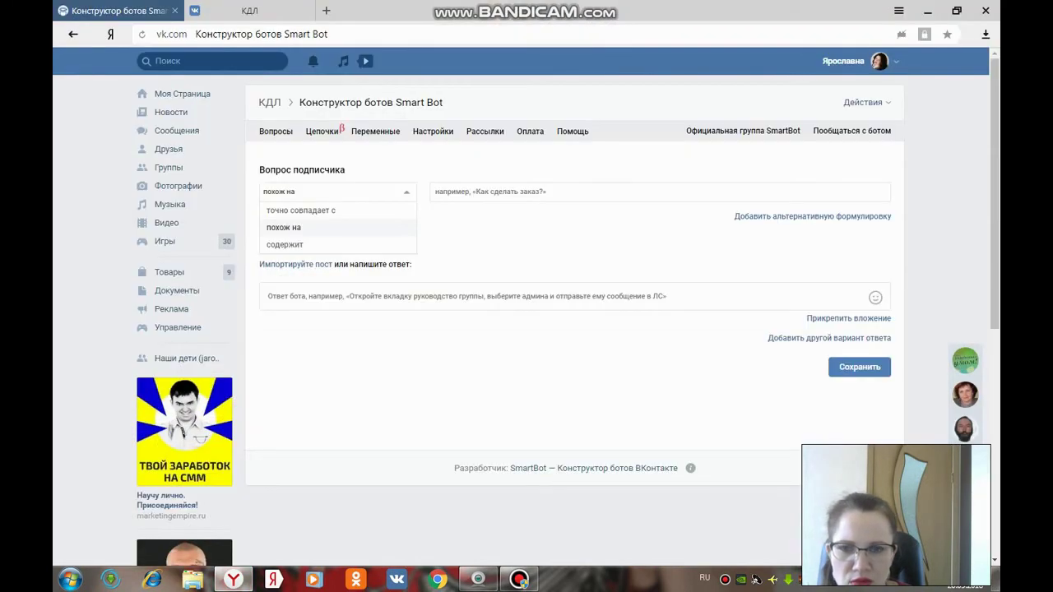
{"action": "left_click", "coordinate": [284, 245]}
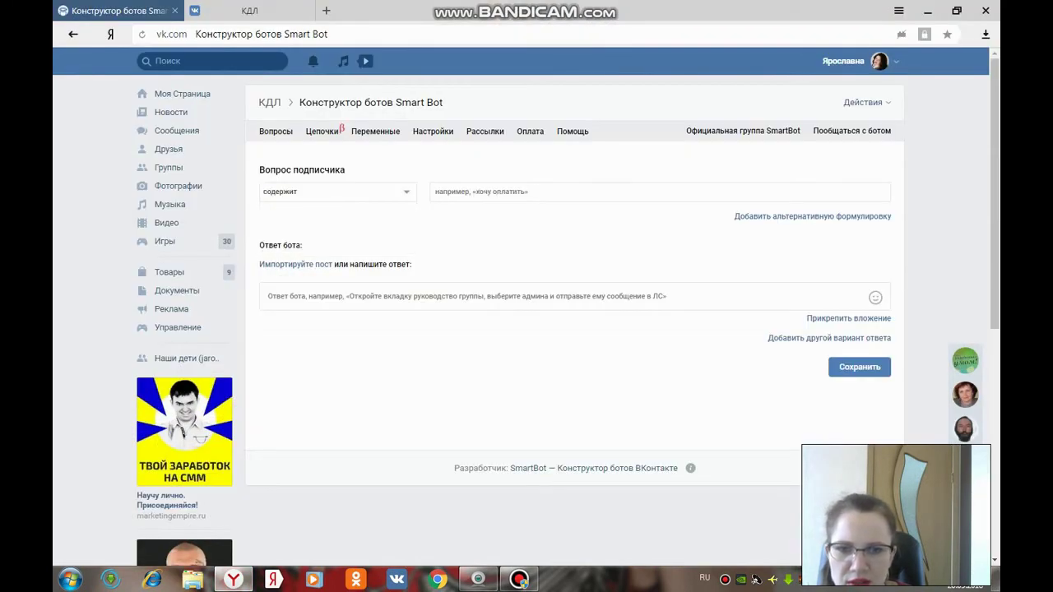
{"action": "type", "text": "з"}
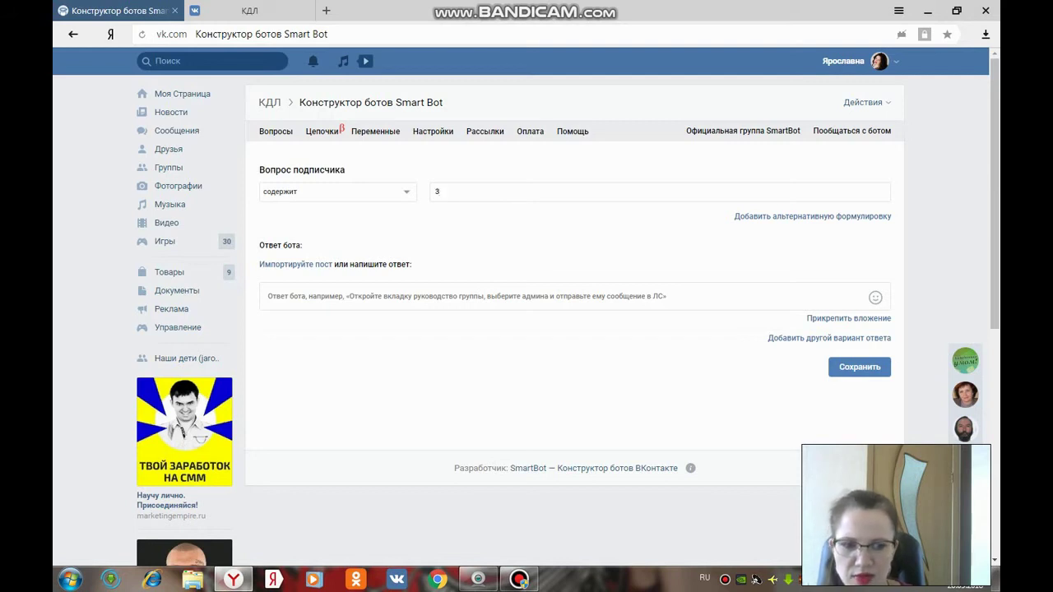
{"action": "left_click", "coordinate": [267, 296]}
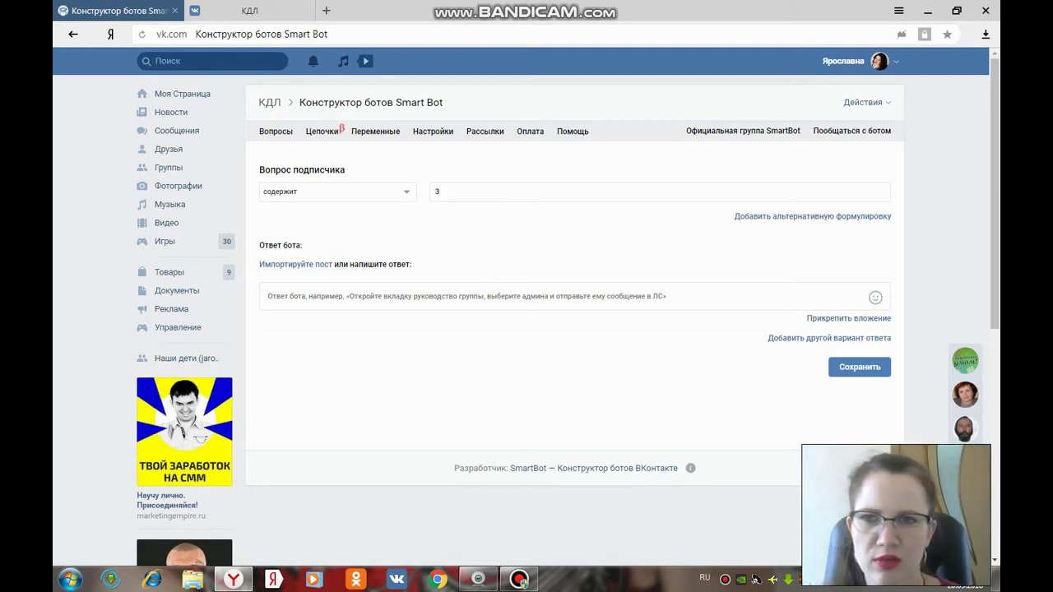
{"action": "left_click", "coordinate": [246, 10]}
Step: Close the video post and scroll the КДЛ wall to find the table-tennis post
{"action": "key", "text": "Escape"}
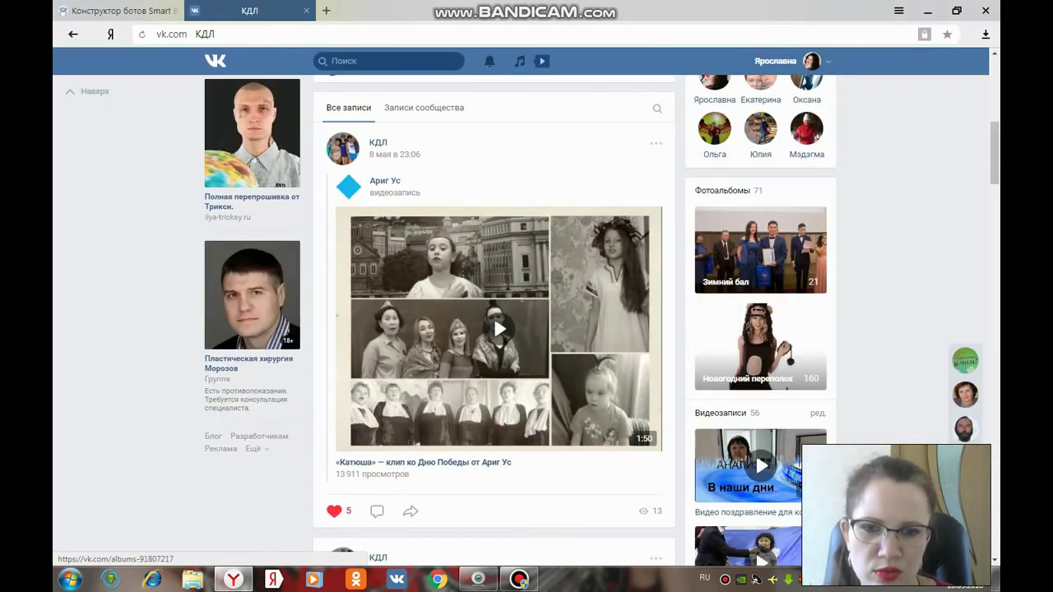
{"action": "scroll", "coordinate": [655, 280], "scroll_direction": "down", "scroll_amount": 10}
{"action": "scroll", "coordinate": [656, 279], "scroll_direction": "down", "scroll_amount": 15}
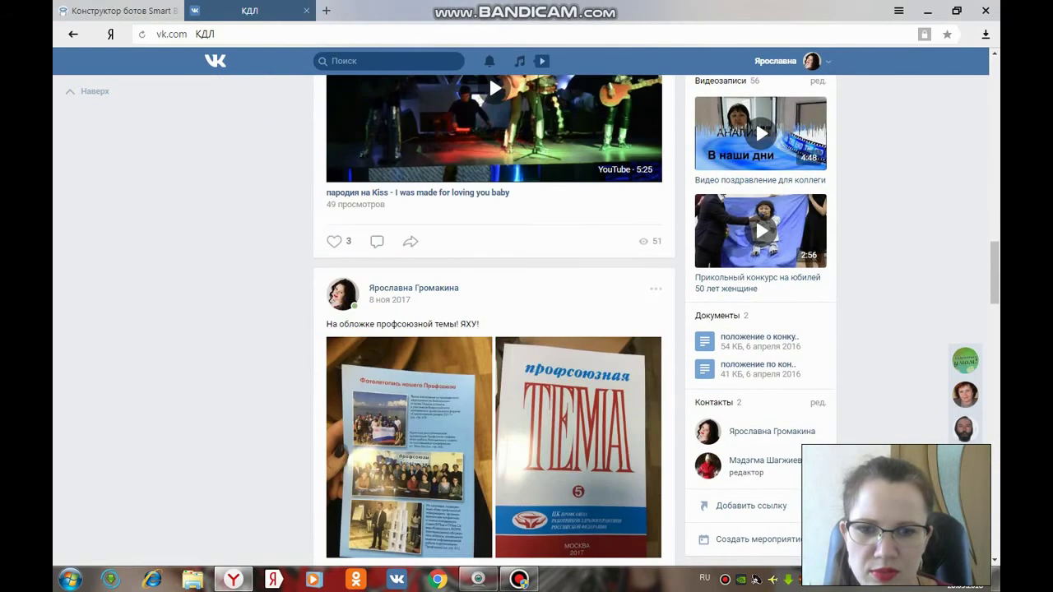
{"action": "scroll", "coordinate": [494, 321], "scroll_direction": "down", "scroll_amount": 15}
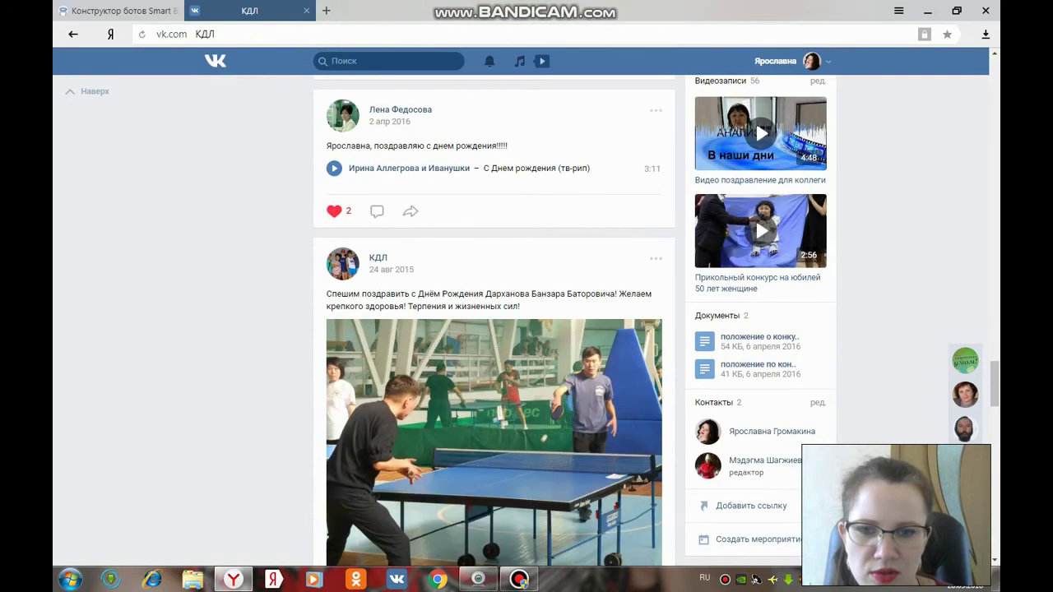
{"action": "scroll", "coordinate": [494, 321], "scroll_direction": "down", "scroll_amount": 8}
{"action": "scroll", "coordinate": [493, 321], "scroll_direction": "down", "scroll_amount": 4}
{"action": "scroll", "coordinate": [494, 321], "scroll_direction": "down", "scroll_amount": 10}
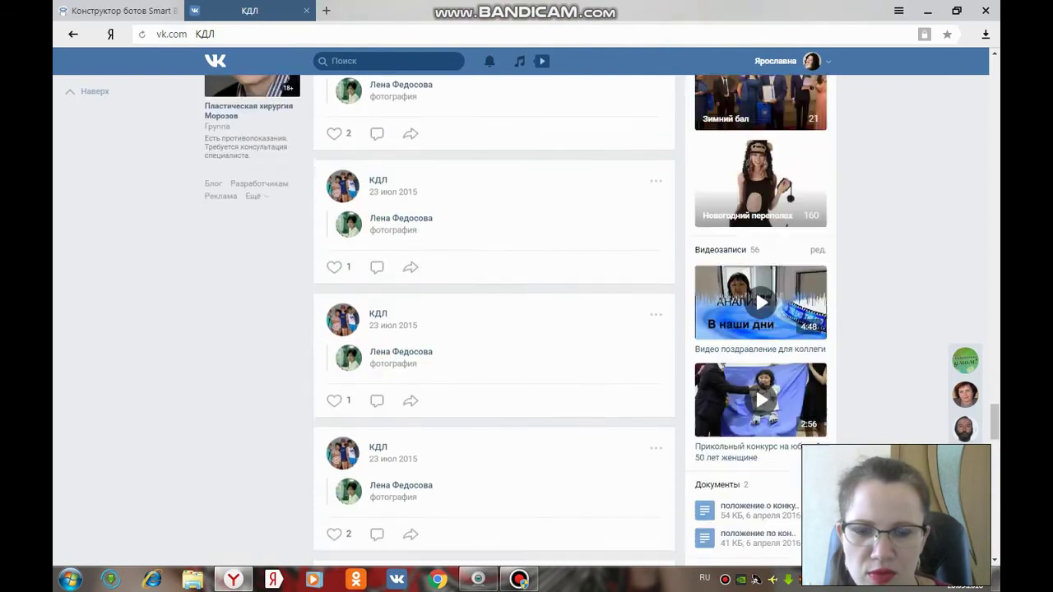
{"action": "key", "text": "Home"}
{"action": "scroll", "coordinate": [494, 321], "scroll_direction": "down", "scroll_amount": 10}
{"action": "scroll", "coordinate": [494, 321], "scroll_direction": "up", "scroll_amount": 10}
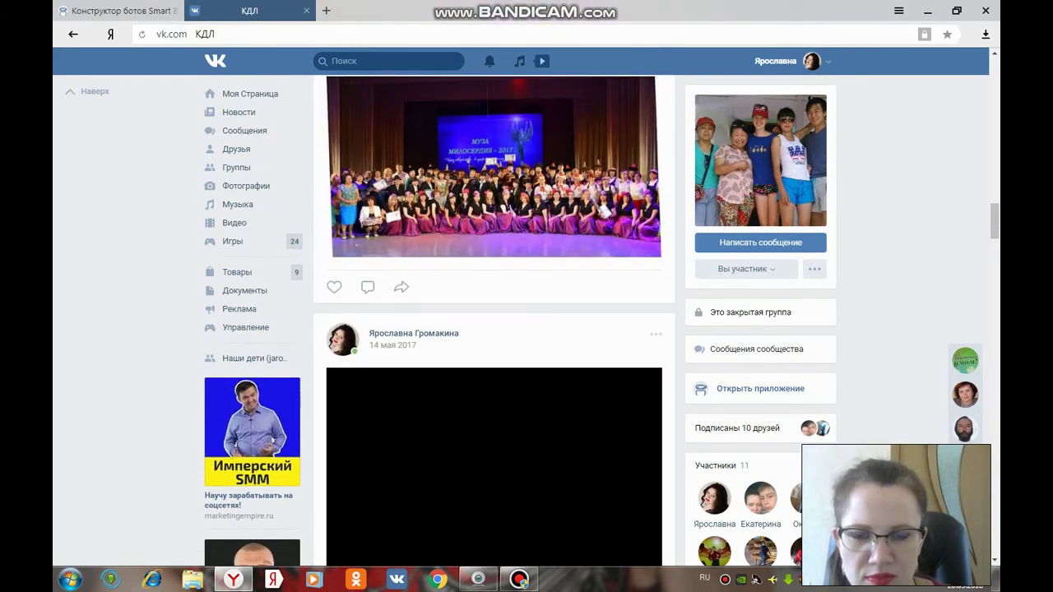
{"action": "scroll", "coordinate": [494, 321], "scroll_direction": "up", "scroll_amount": 4}
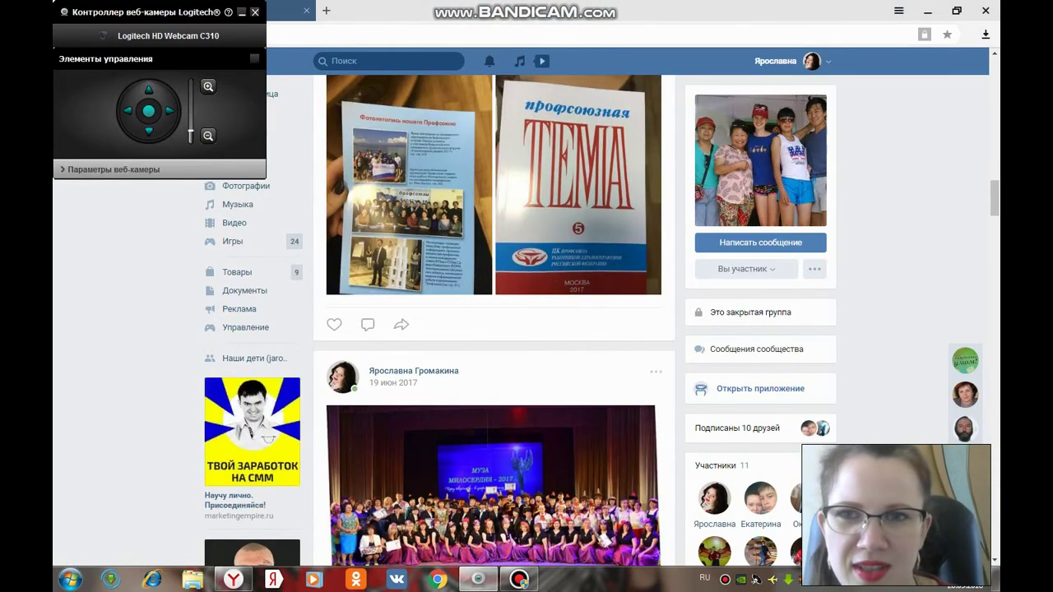
{"action": "scroll", "coordinate": [493, 321], "scroll_direction": "down", "scroll_amount": 12}
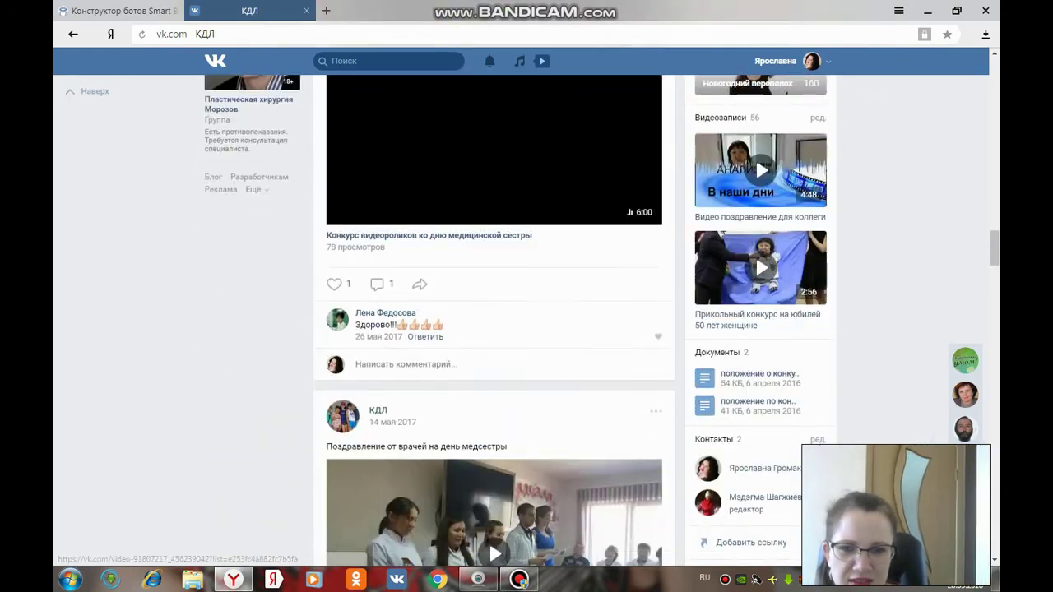
{"action": "scroll", "coordinate": [494, 321], "scroll_direction": "down", "scroll_amount": 10}
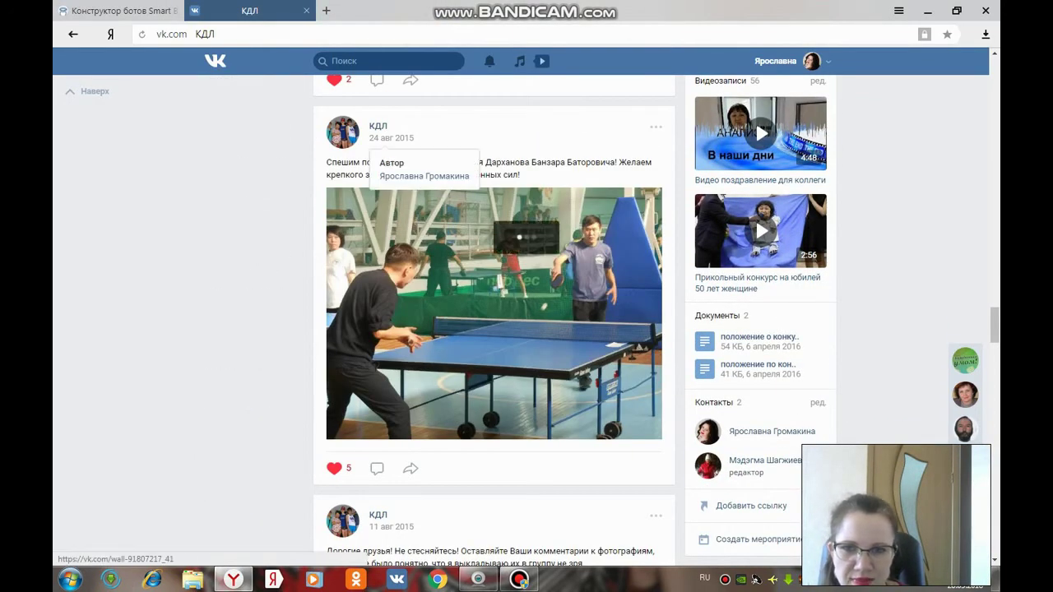
Step: Open the August 2015 table-tennis birthday post and select its web address for copying
{"action": "left_click", "coordinate": [427, 206]}
{"action": "left_click", "coordinate": [204, 34]}
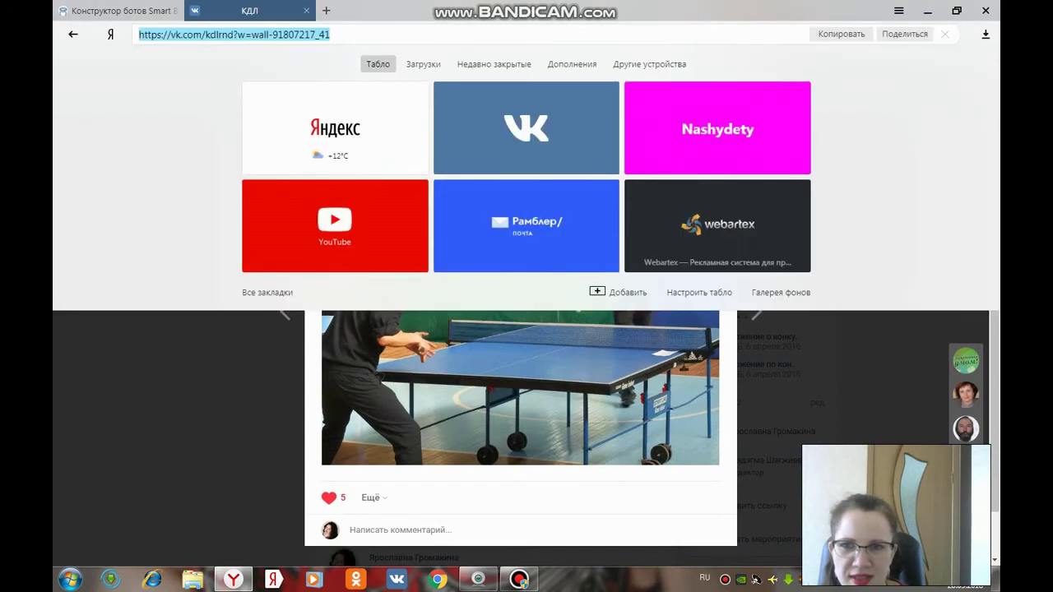
{"action": "right_click", "coordinate": [204, 36]}
Step: Import the table-tennis birthday post by its copied link as the reply to '3'
{"action": "left_click", "coordinate": [237, 58]}
{"action": "left_click", "coordinate": [131, 11]}
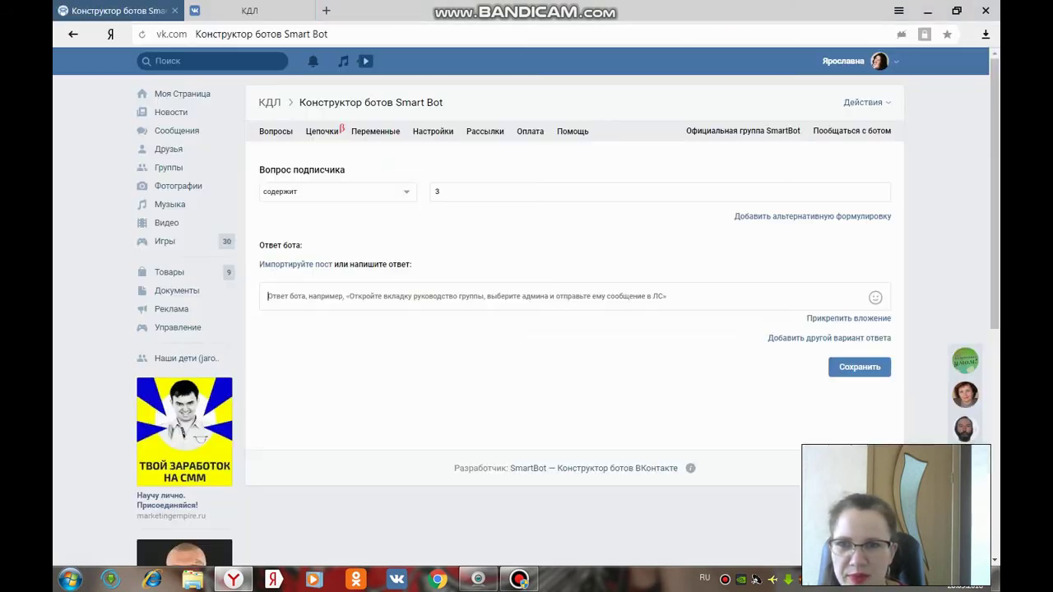
{"action": "left_click", "coordinate": [296, 264]}
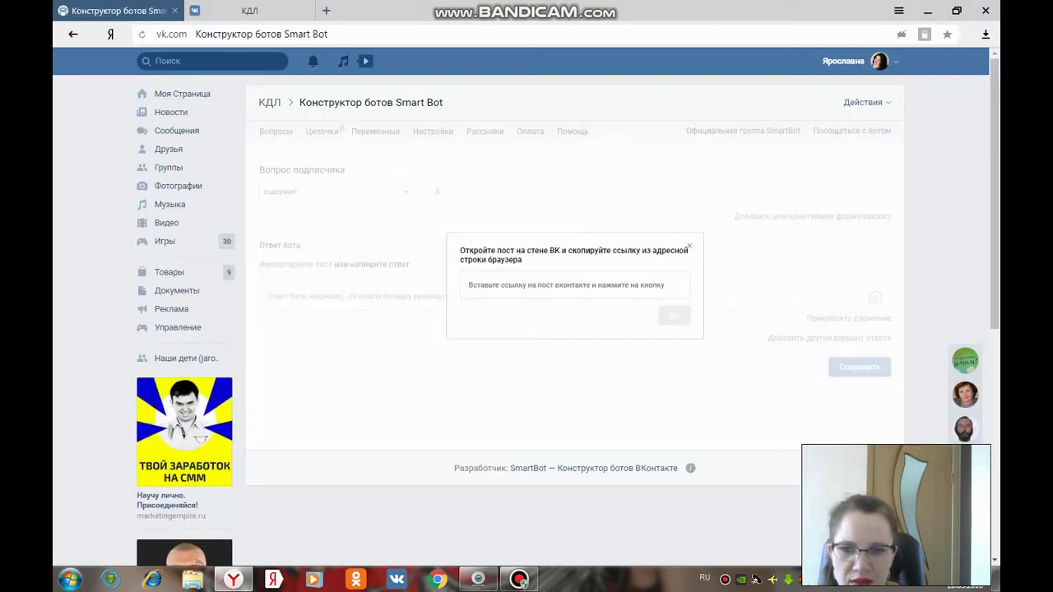
{"action": "right_click", "coordinate": [558, 285]}
{"action": "left_click", "coordinate": [580, 362]}
{"action": "key", "text": "Return"}
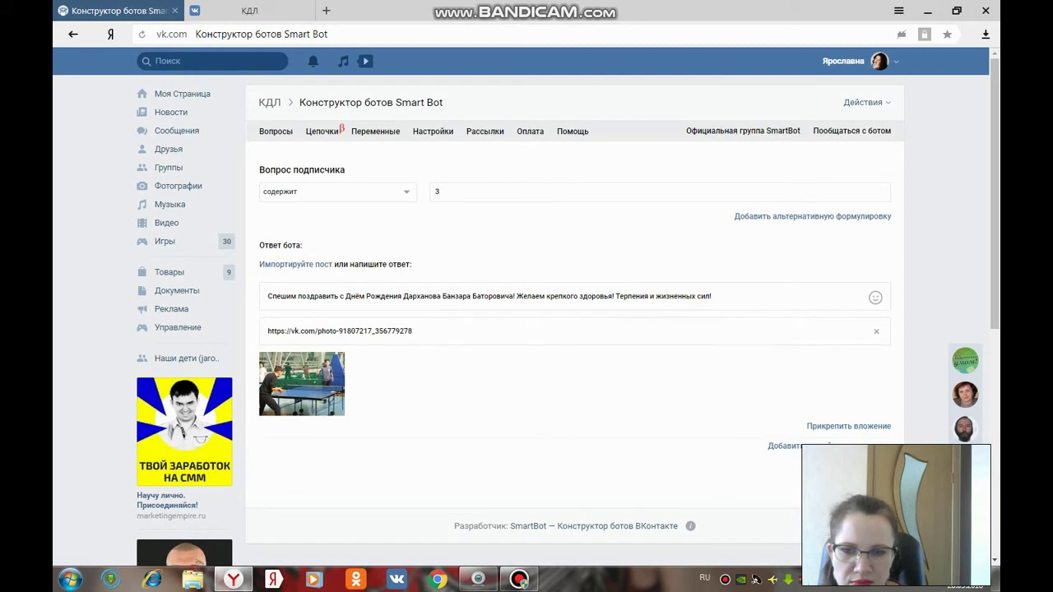
Step: Save the '3' answer so it joins the question list as the fifth entry
{"action": "scroll", "coordinate": [527, 296], "scroll_direction": "down", "scroll_amount": 3}
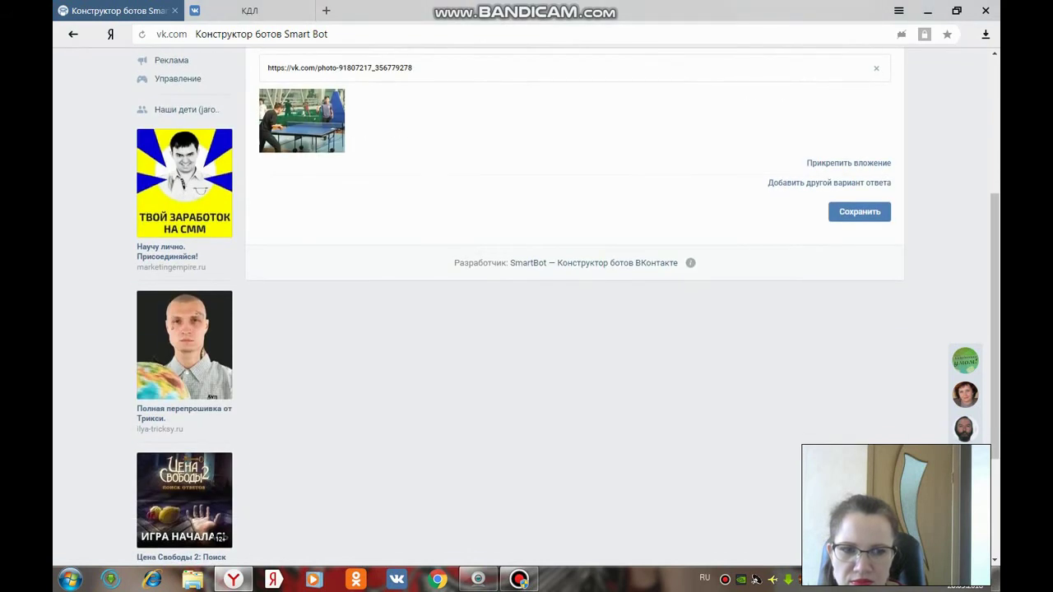
{"action": "left_click", "coordinate": [860, 212]}
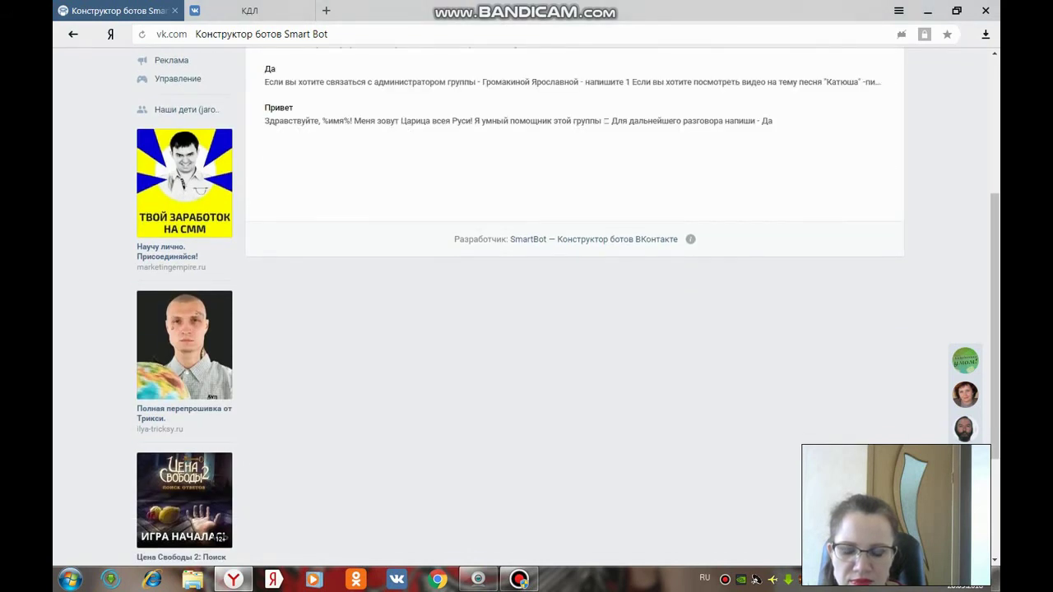
{"action": "scroll", "coordinate": [576, 337], "scroll_direction": "up", "scroll_amount": 3}
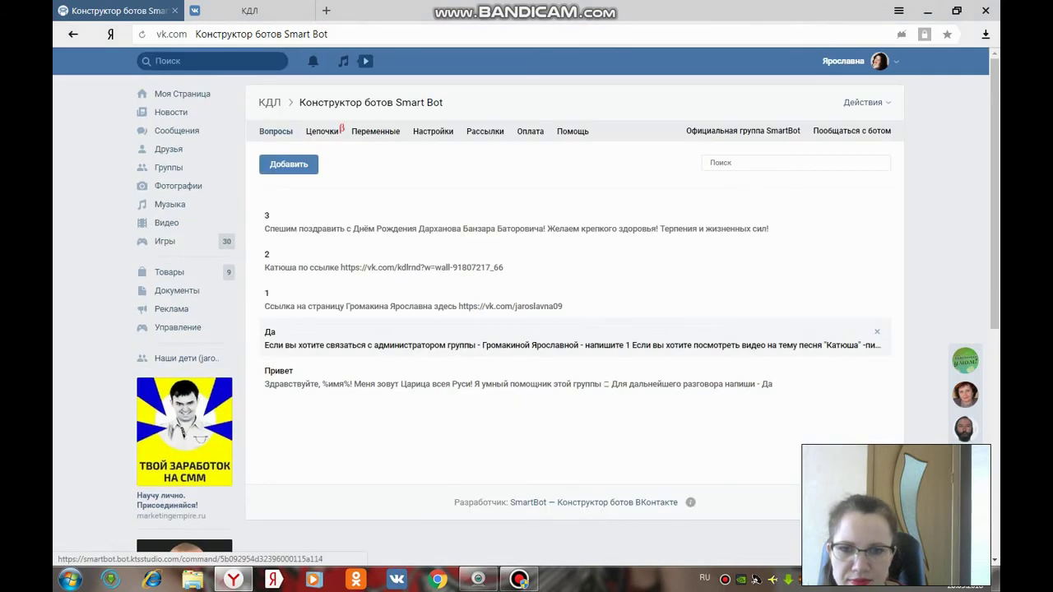
Step: Open a 'Пообщаться с ботом' dialog with the КДЛ community in a new Диалоги tab
{"action": "scroll", "coordinate": [576, 337], "scroll_direction": "down", "scroll_amount": 3}
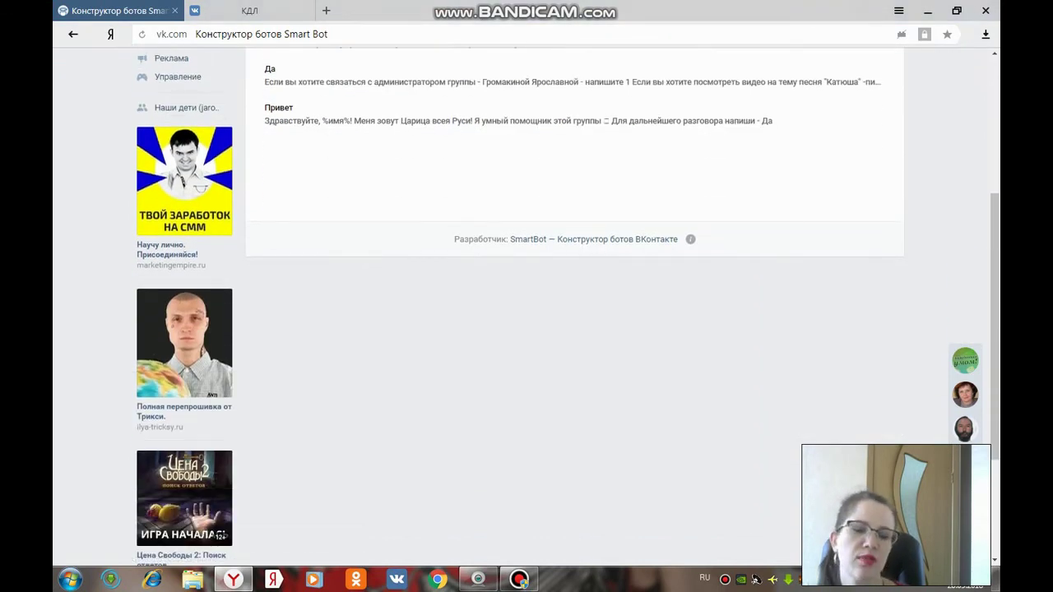
{"action": "scroll", "coordinate": [576, 338], "scroll_direction": "up", "scroll_amount": 3}
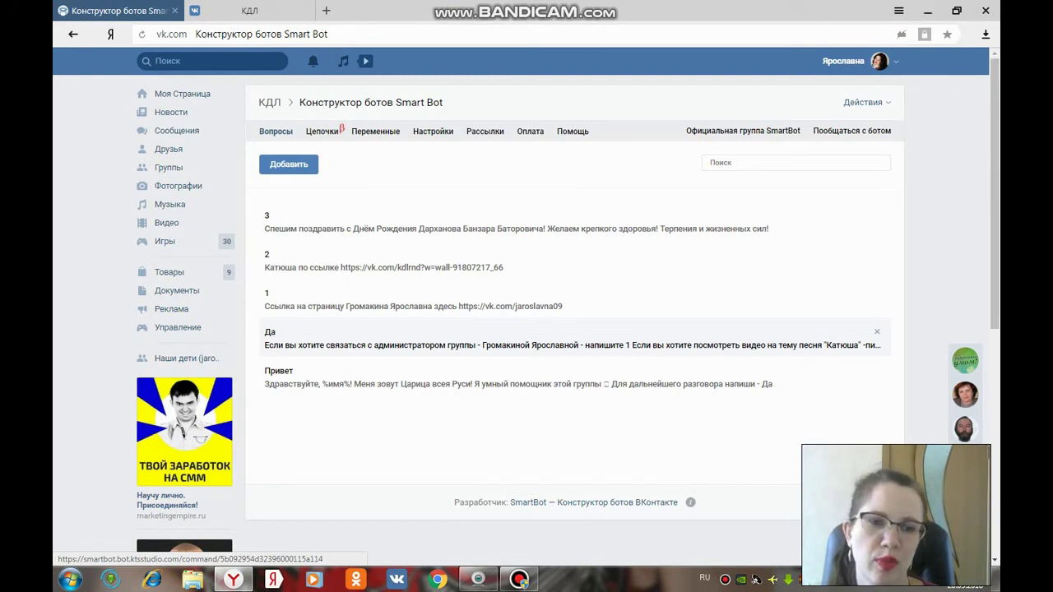
{"action": "left_click", "coordinate": [852, 131]}
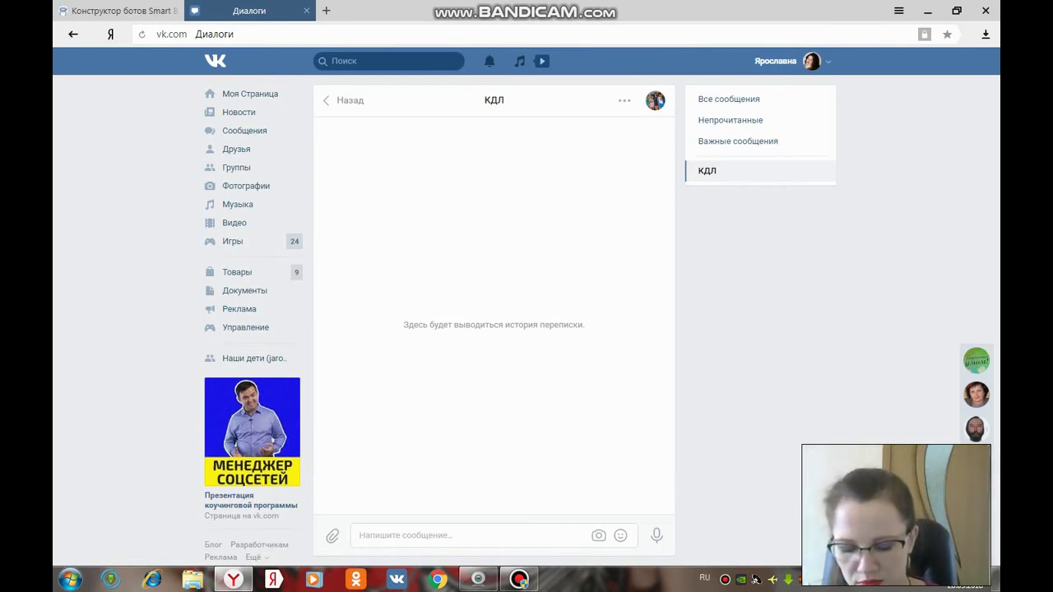
Step: Send the greeting 'Привет' to the КДЛ community dialog
{"action": "type", "text": "Привет"}
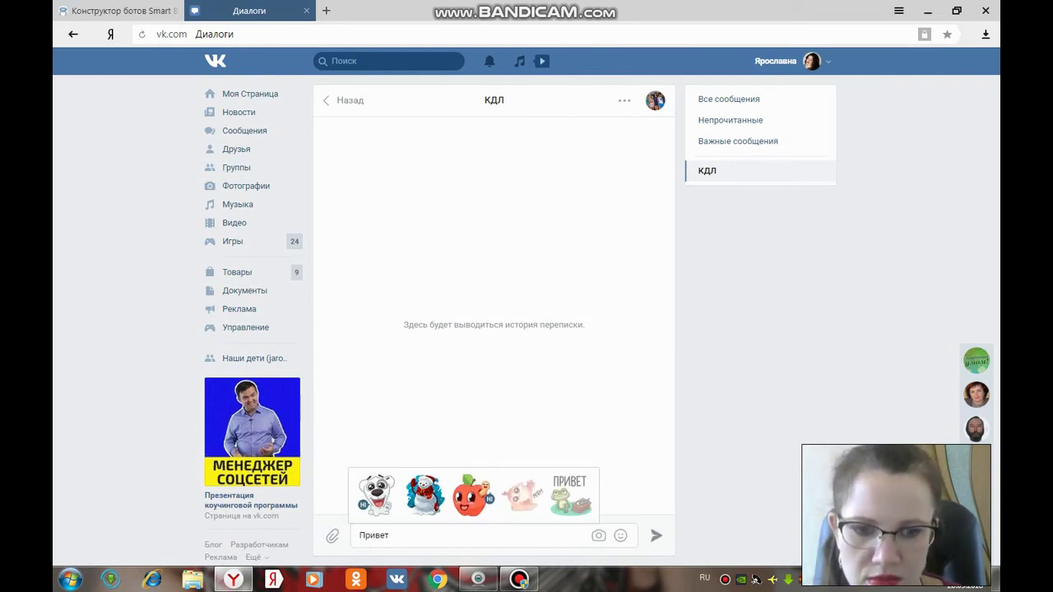
{"action": "key", "text": "Return"}
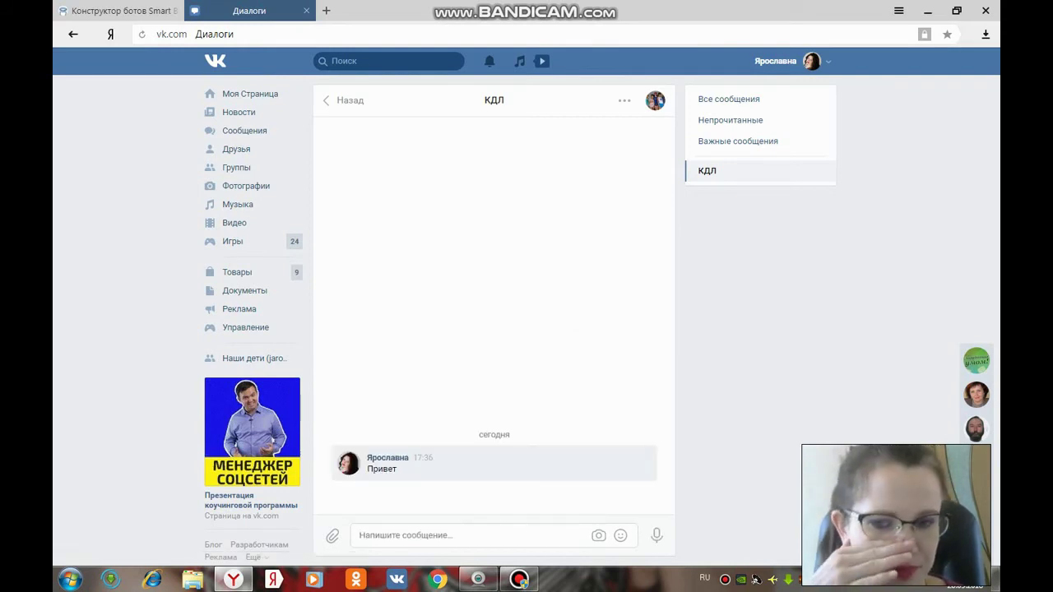